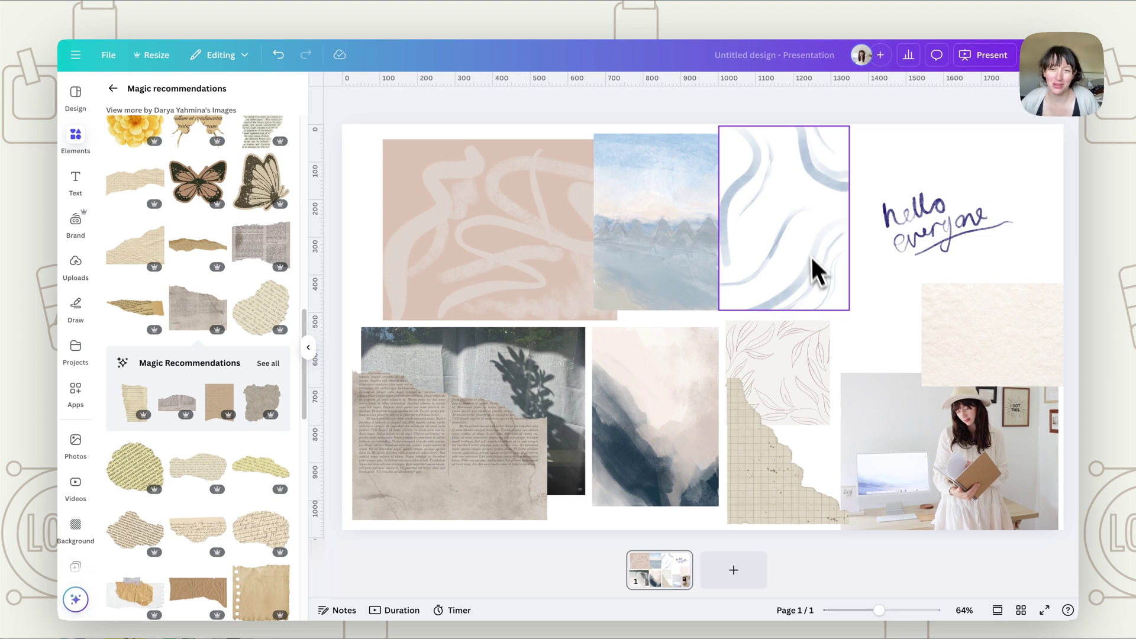
{"action": "left_click", "coordinate": [791, 279]}
{"action": "left_click_drag", "start_coordinate": [803, 276], "coordinate": [527, 284]}
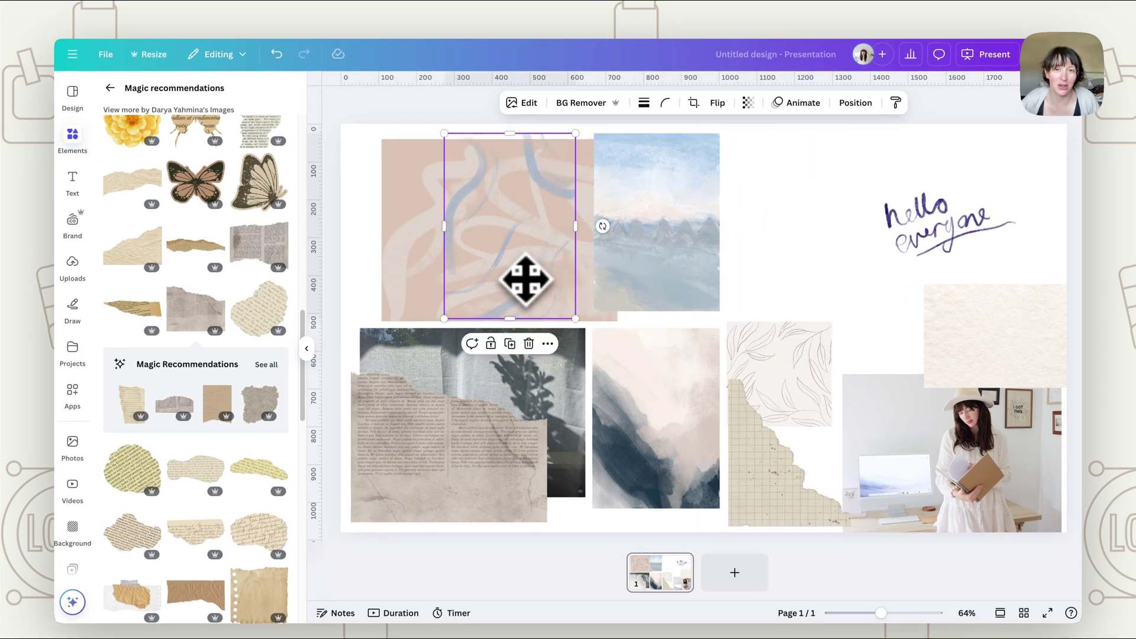
{"action": "left_click", "coordinate": [748, 106]}
{"action": "left_click_drag", "start_coordinate": [735, 152], "coordinate": [722, 152]}
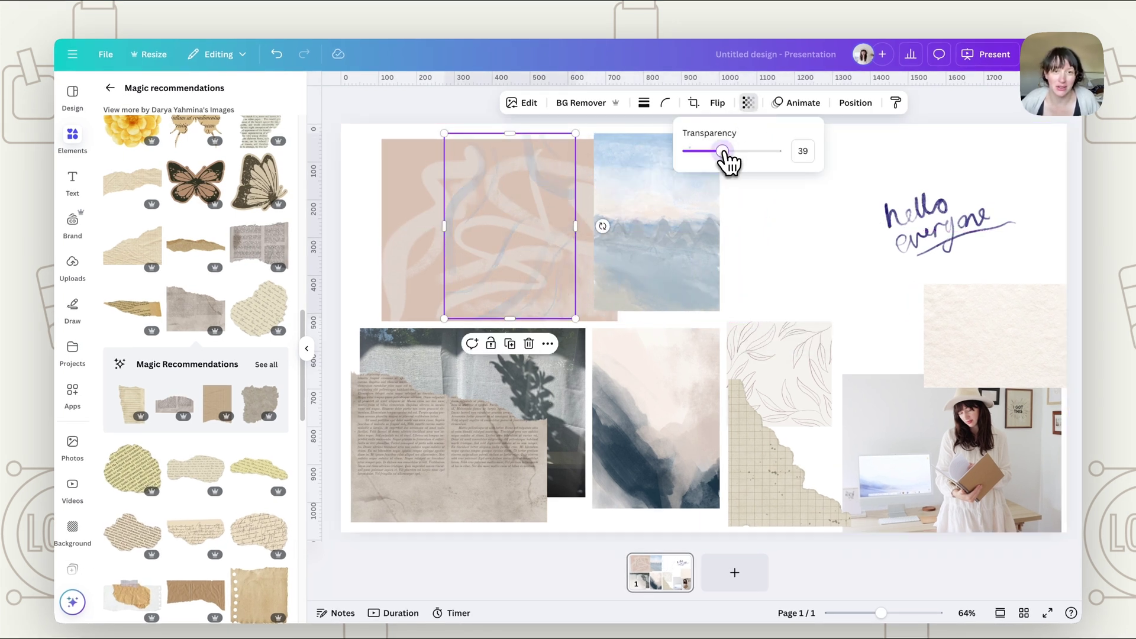
{"action": "left_click", "coordinate": [770, 239]}
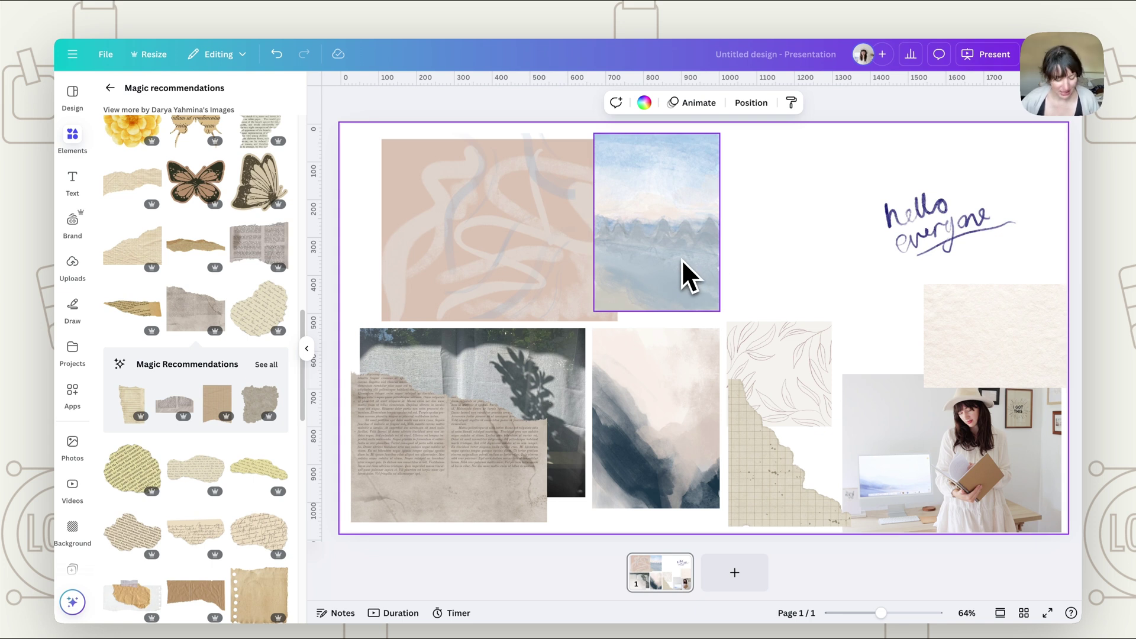
{"action": "key", "text": "ctrl+z"}
{"action": "left_click_drag", "start_coordinate": [543, 270], "coordinate": [782, 255]}
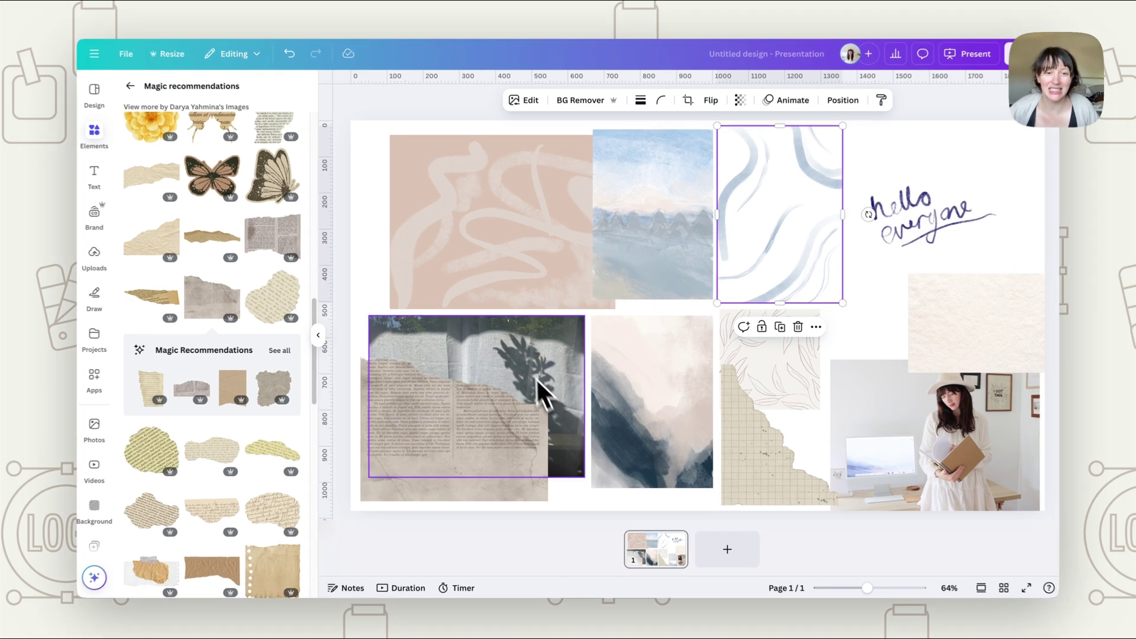
Overlap the torn newspaper with the lower part of the shadow photo on page 1
{"action": "left_click_drag", "start_coordinate": [538, 390], "coordinate": [672, 387]}
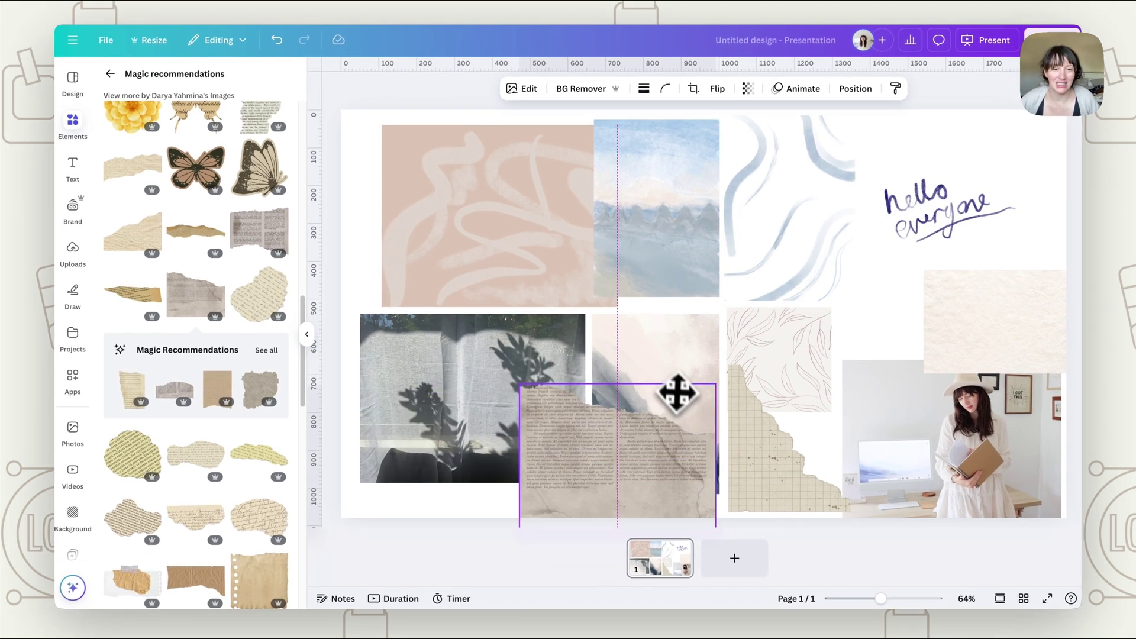
{"action": "left_click", "coordinate": [484, 408]}
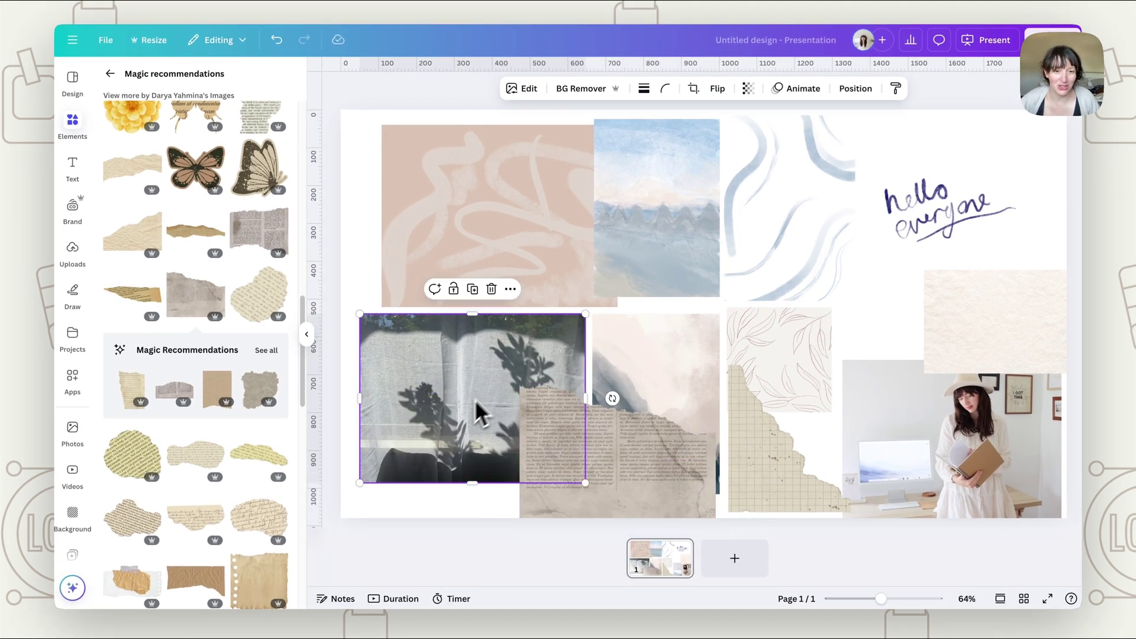
{"action": "left_click_drag", "start_coordinate": [483, 408], "coordinate": [467, 353]}
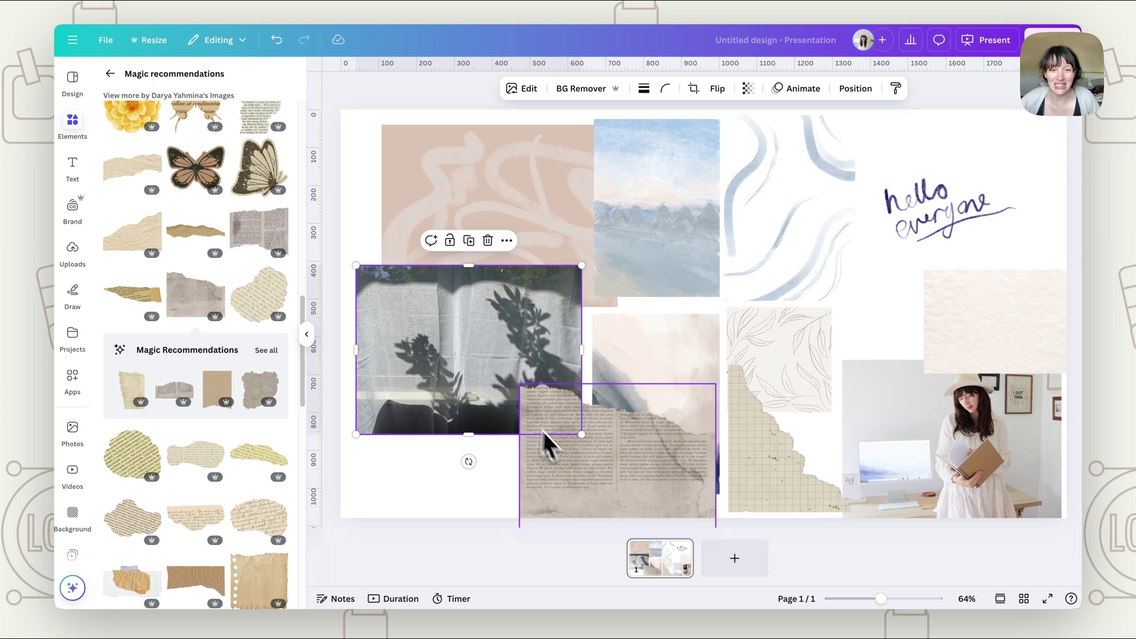
{"action": "left_click_drag", "start_coordinate": [548, 441], "coordinate": [398, 451]}
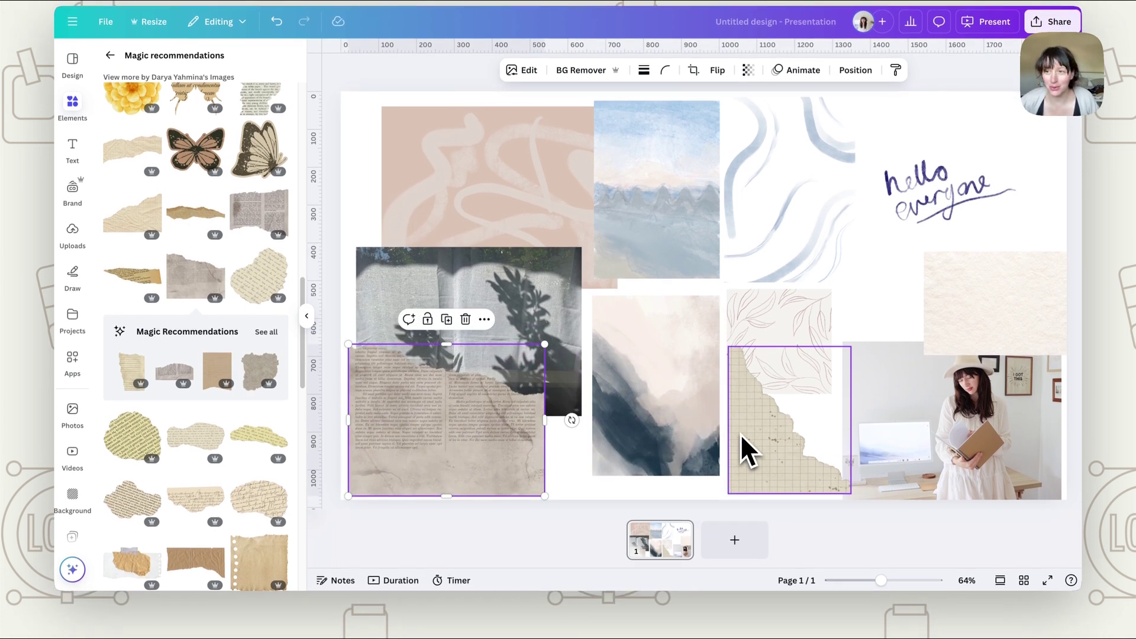
Nudge the grid-paper piece down and add a blank page 2
{"action": "left_click_drag", "start_coordinate": [741, 434], "coordinate": [781, 491]}
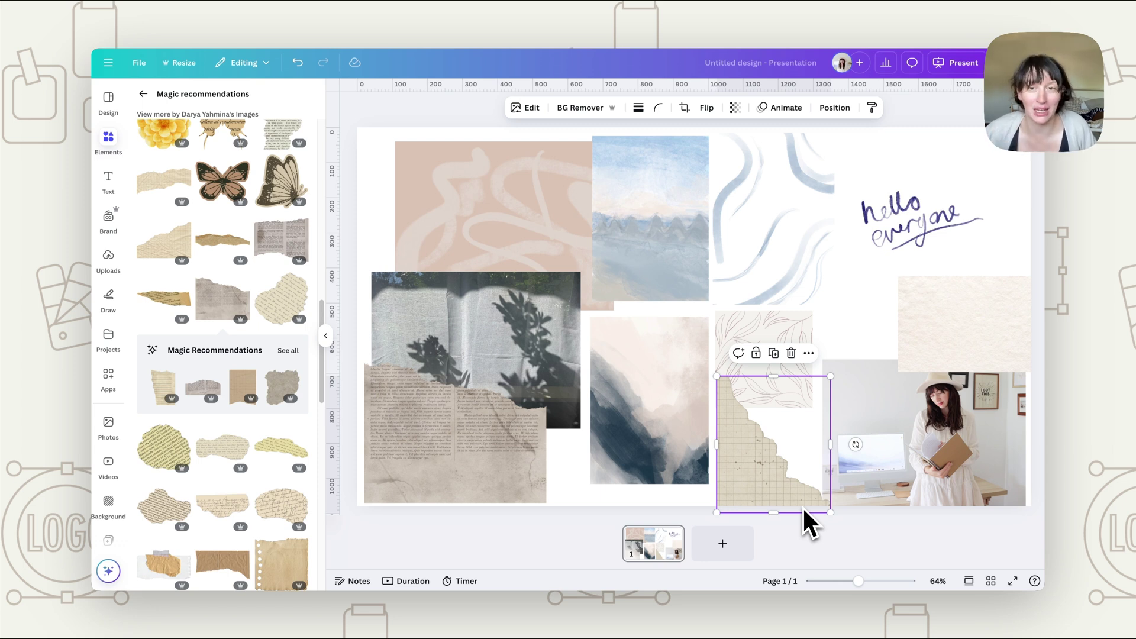
{"action": "left_click", "coordinate": [723, 543]}
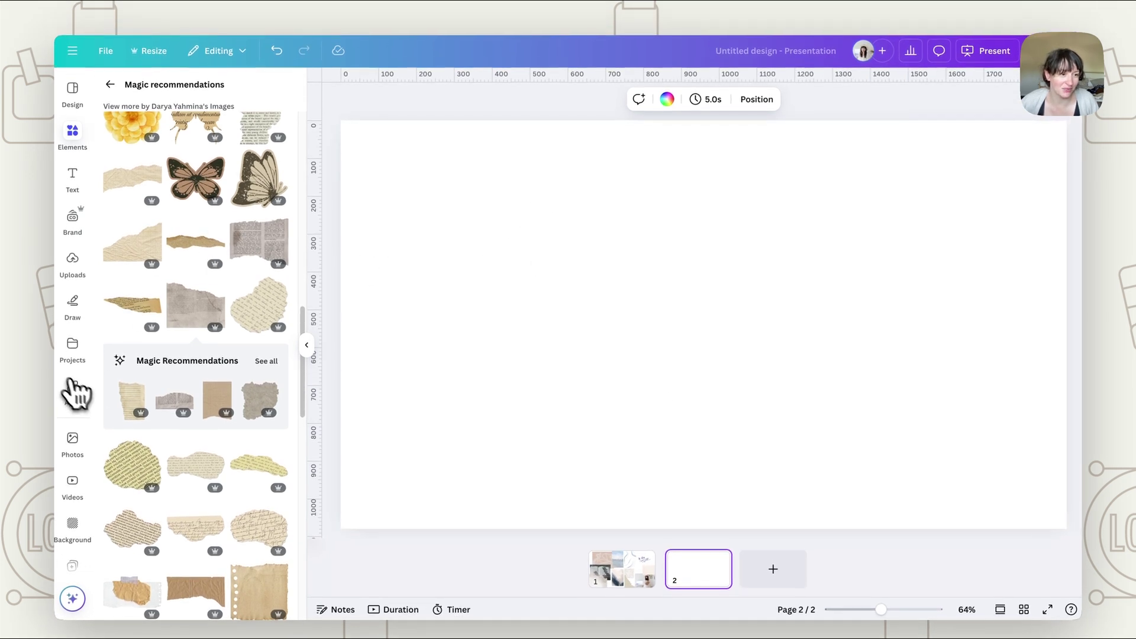
Search Canva apps for 'blend' and list the Blend Image results
{"action": "left_click", "coordinate": [79, 410]}
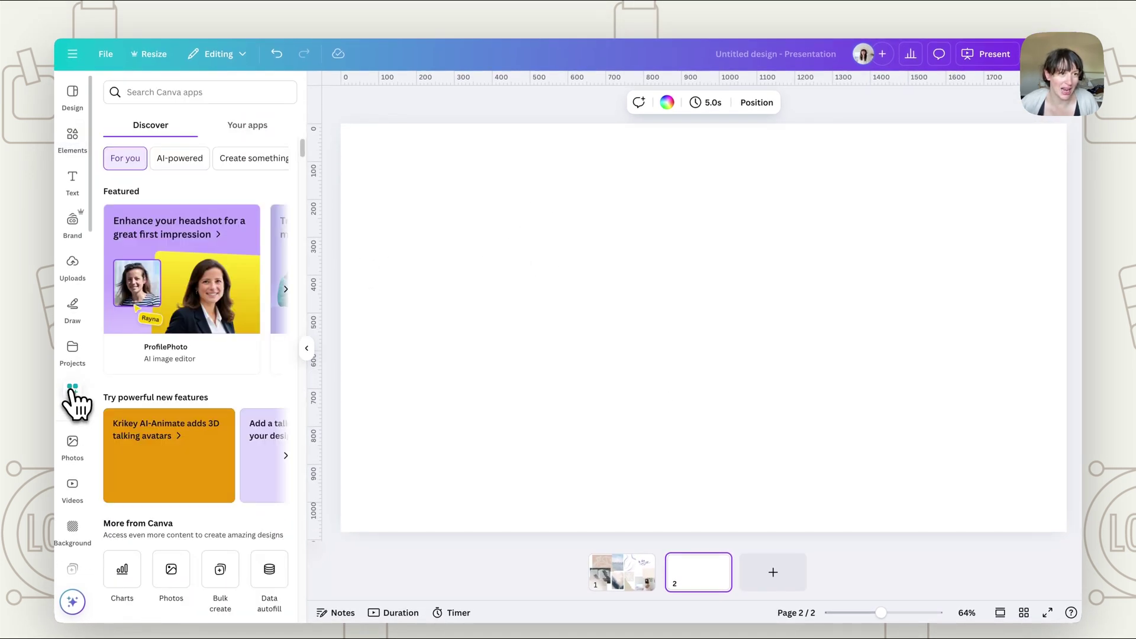
{"action": "left_click", "coordinate": [185, 92]}
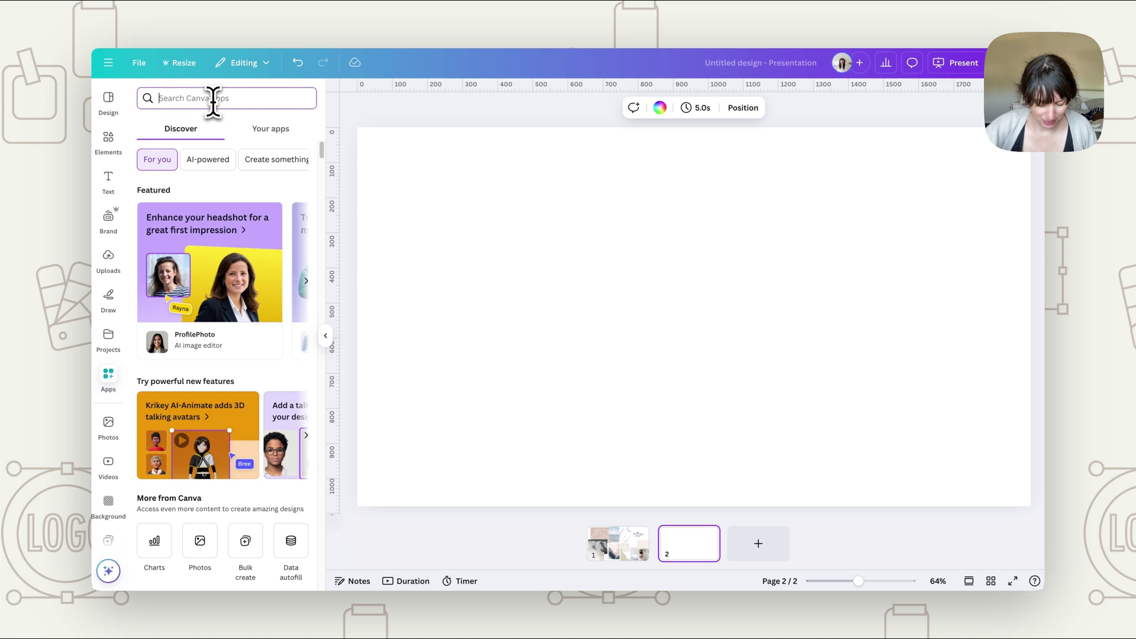
{"action": "type", "text": "blend"}
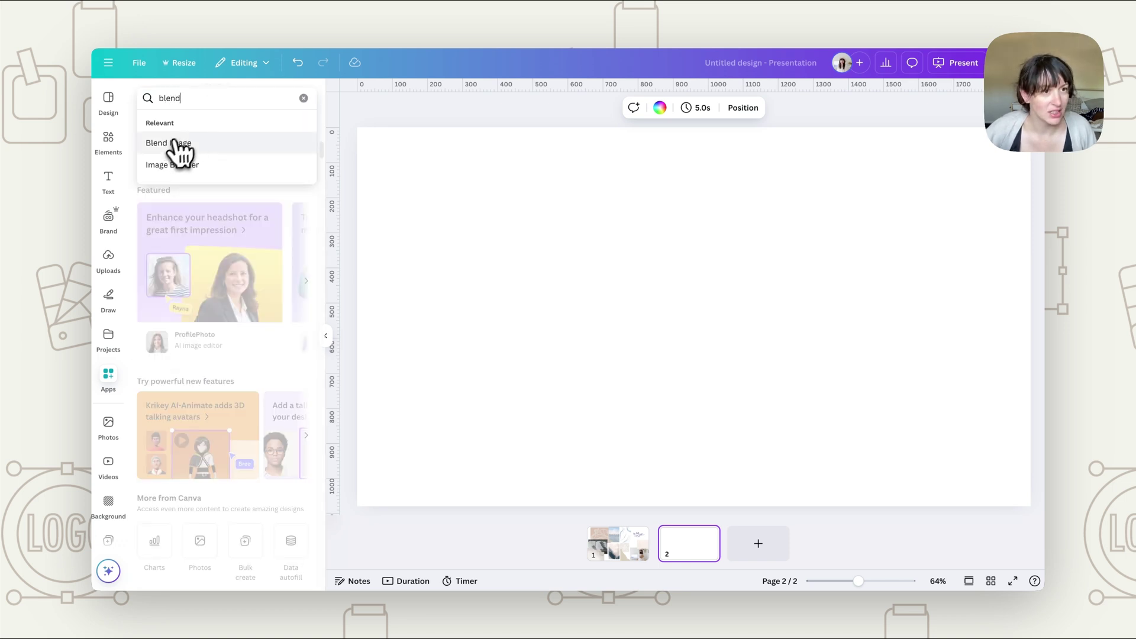
{"action": "left_click", "coordinate": [172, 144]}
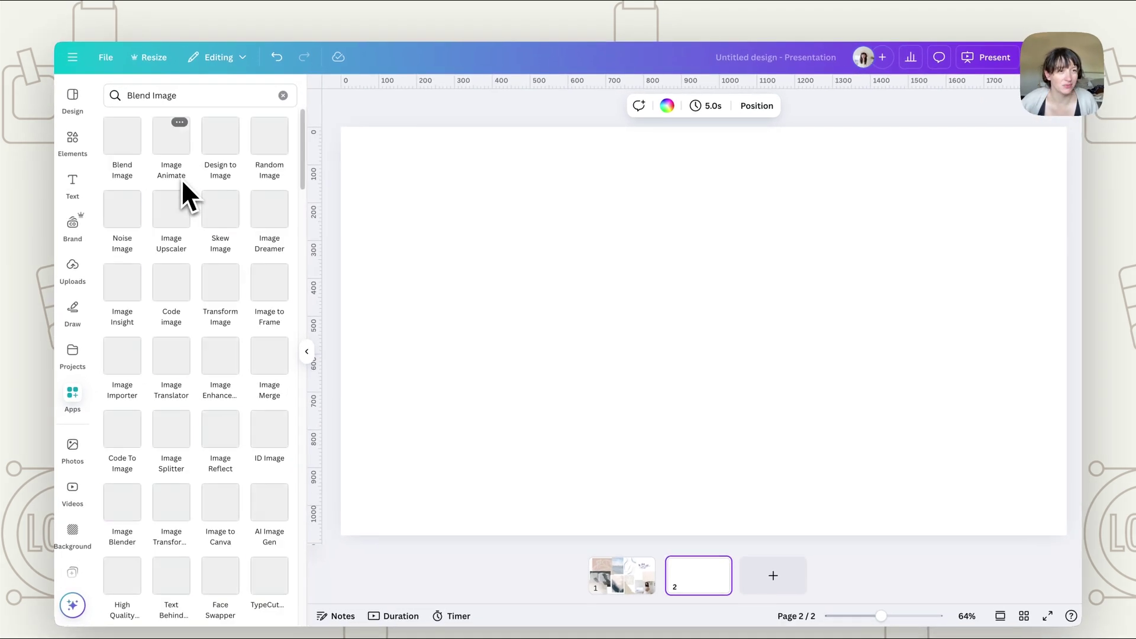
Open the Blend Image app and copy the pink texture and leaf-shadow photo onto page 2
{"action": "left_click", "coordinate": [126, 155]}
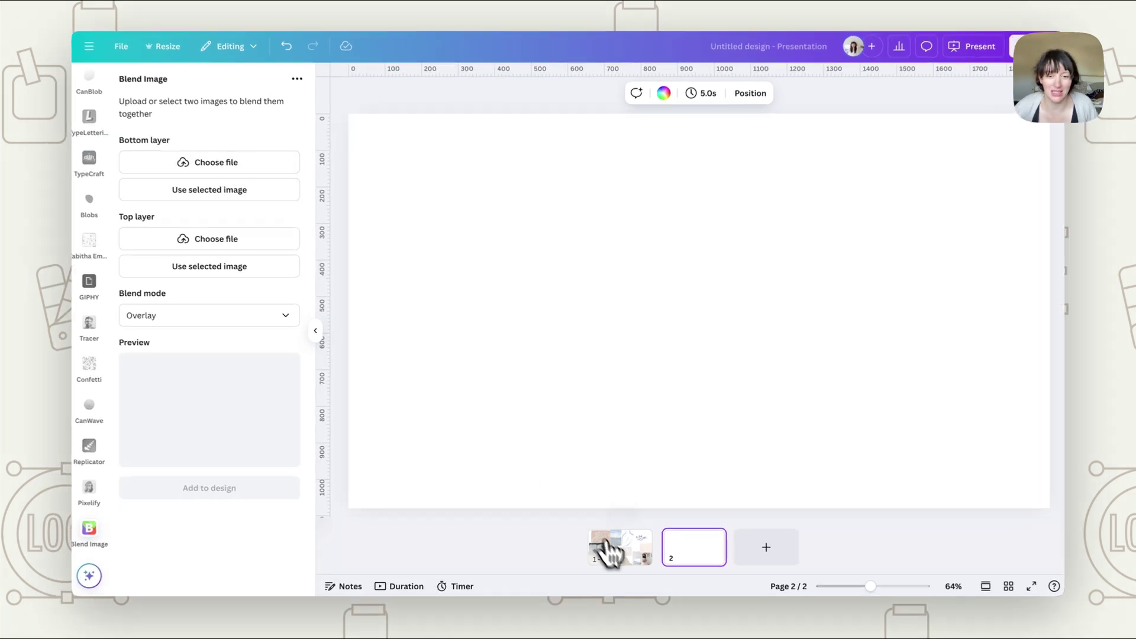
{"action": "left_click", "coordinate": [610, 551]}
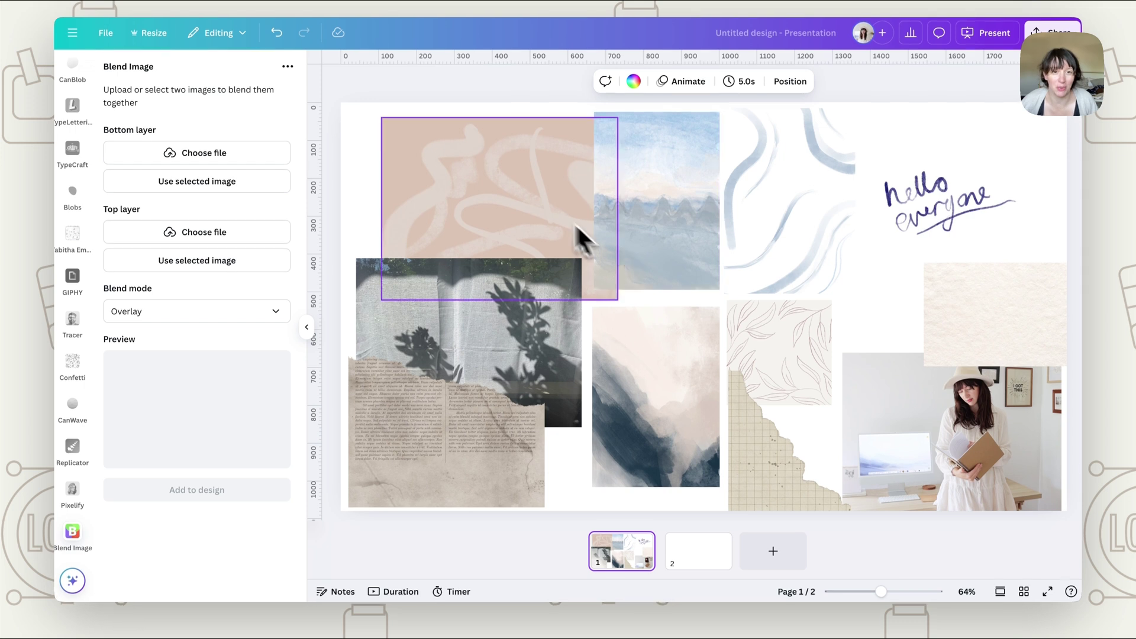
{"action": "left_click", "coordinate": [577, 226]}
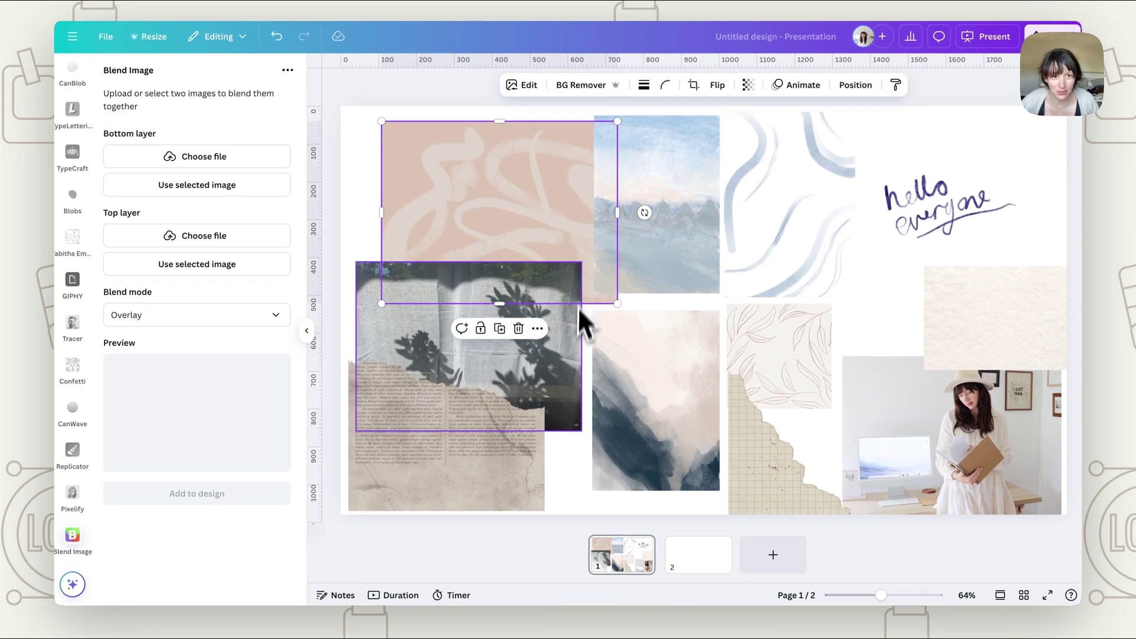
{"action": "left_click", "coordinate": [565, 345], "text": "shift"}
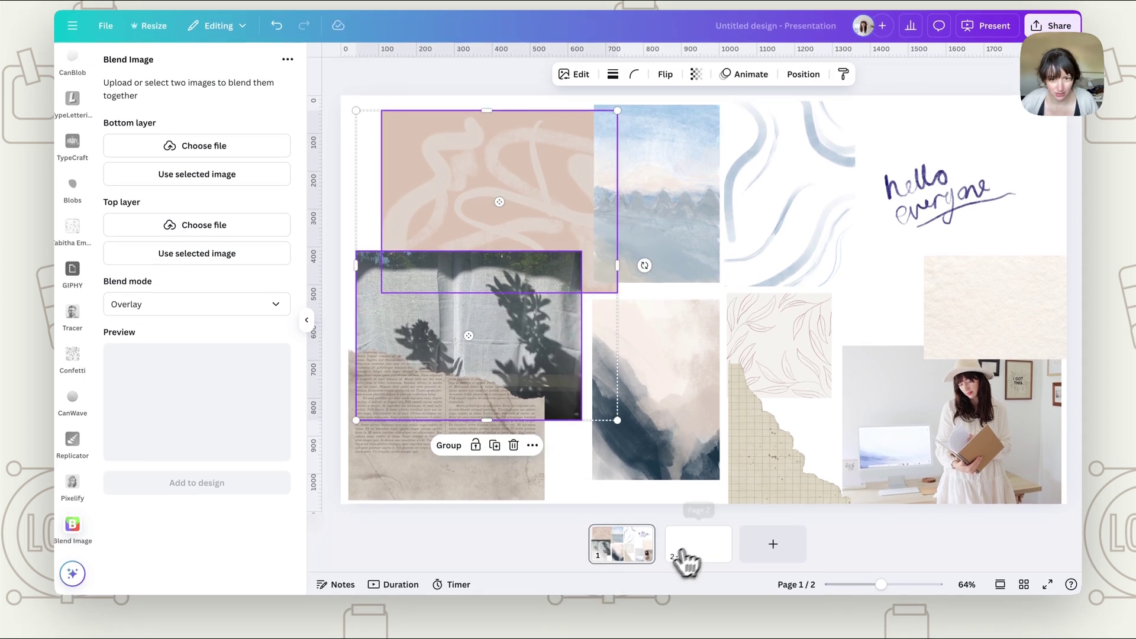
{"action": "left_click", "coordinate": [681, 555]}
{"action": "key", "text": "ctrl+v"}
Bring the pink texture in front of the leaf-shadow photo at 45 transparency
{"action": "left_click", "coordinate": [585, 348]}
{"action": "left_click_drag", "start_coordinate": [586, 347], "coordinate": [855, 411]}
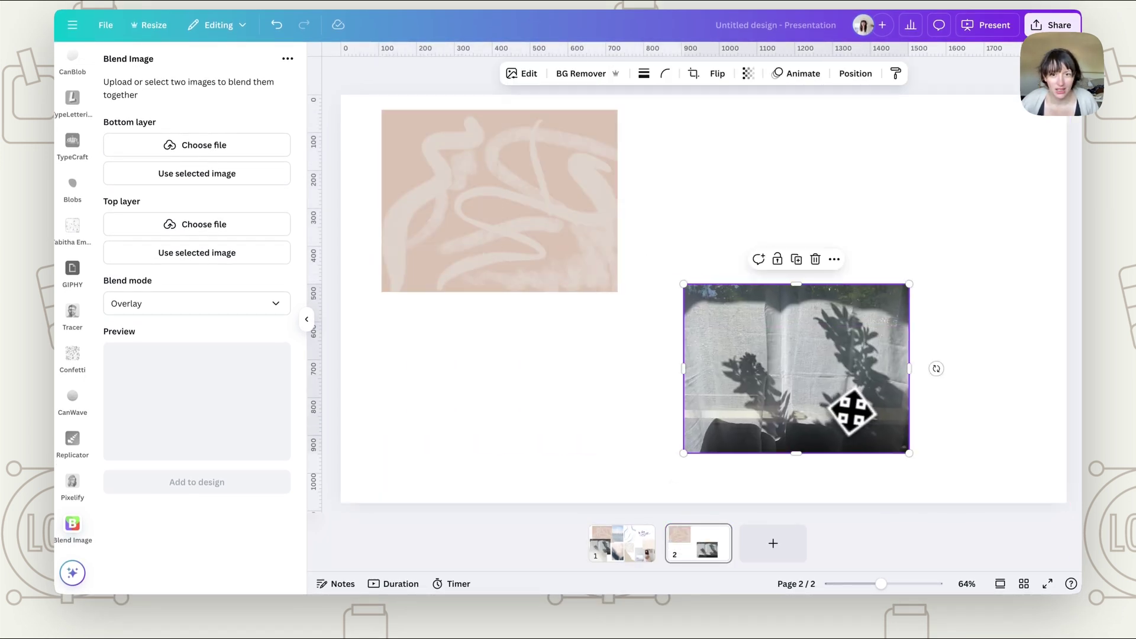
{"action": "left_click_drag", "start_coordinate": [555, 235], "coordinate": [731, 328]}
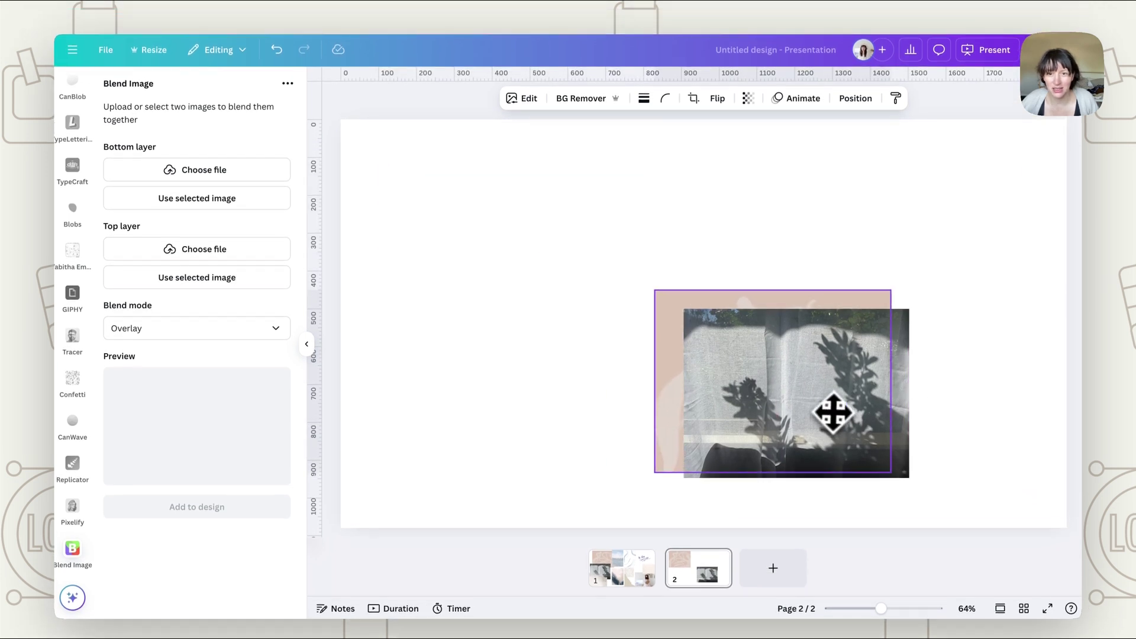
{"action": "right_click", "coordinate": [645, 363]}
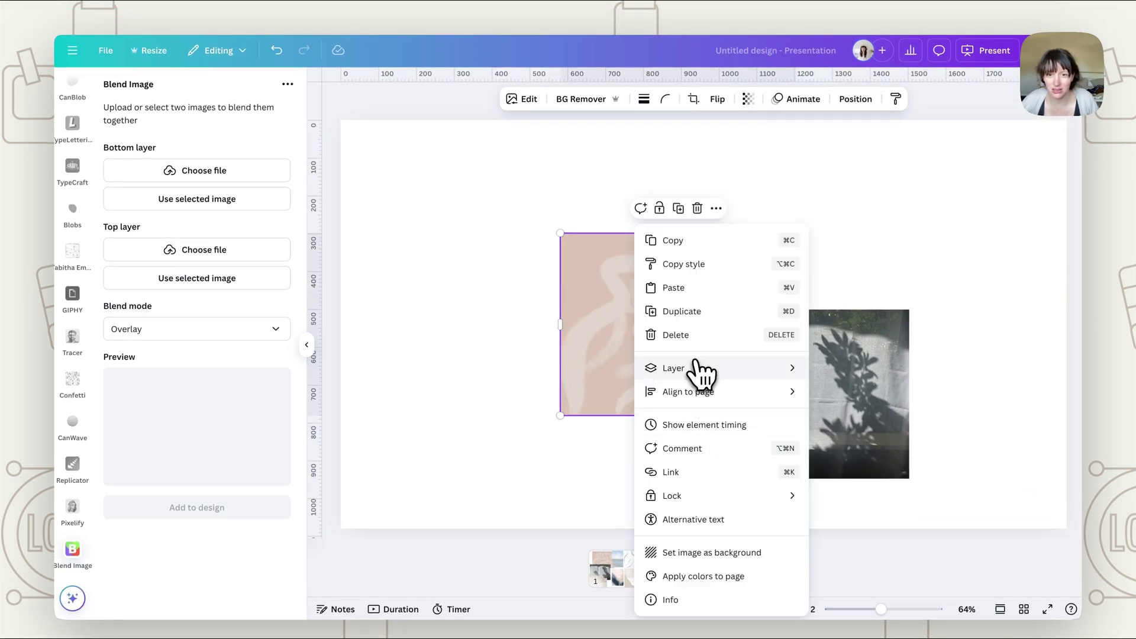
{"action": "mouse_move", "coordinate": [703, 372]}
{"action": "left_click", "coordinate": [842, 390]}
{"action": "left_click_drag", "start_coordinate": [626, 313], "coordinate": [744, 369]}
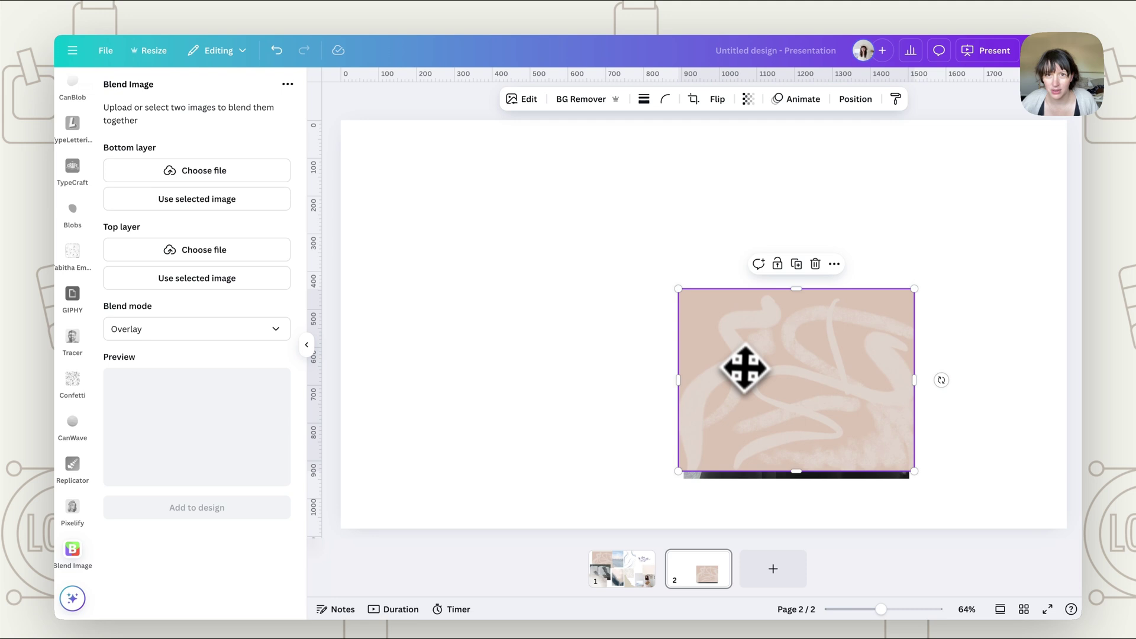
{"action": "left_click", "coordinate": [748, 99]}
{"action": "left_click_drag", "start_coordinate": [731, 145], "coordinate": [725, 152]}
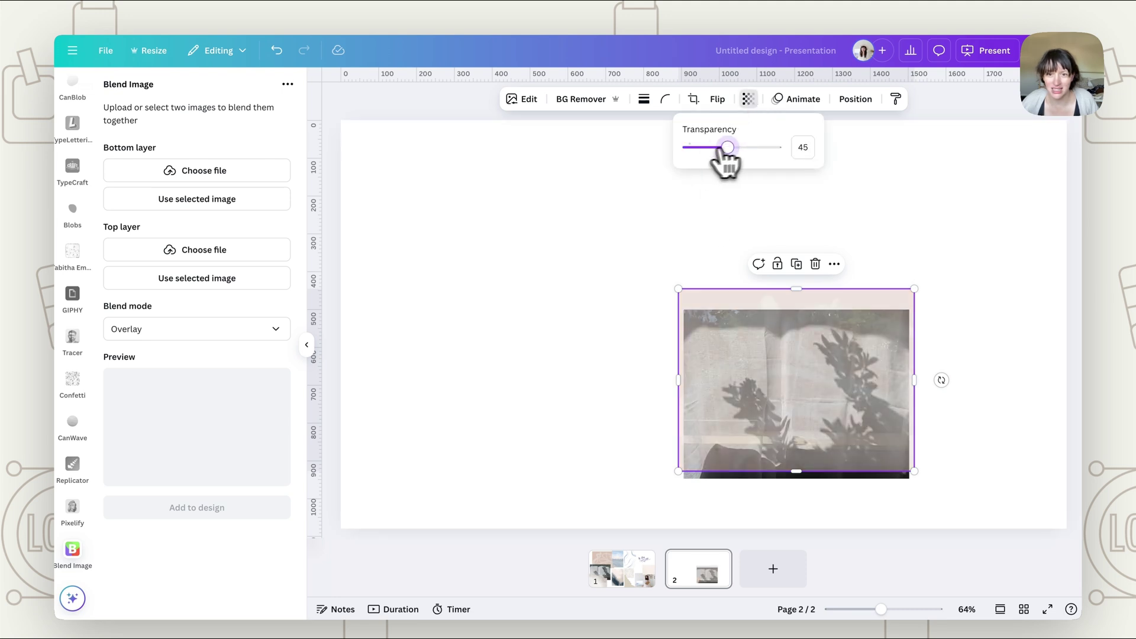
Enlarge both images to about 1,219 by 981 and shift the pink texture about 90 px left
{"action": "left_click", "coordinate": [784, 375], "text": "shift"}
{"action": "left_click_drag", "start_coordinate": [679, 290], "coordinate": [405, 160]}
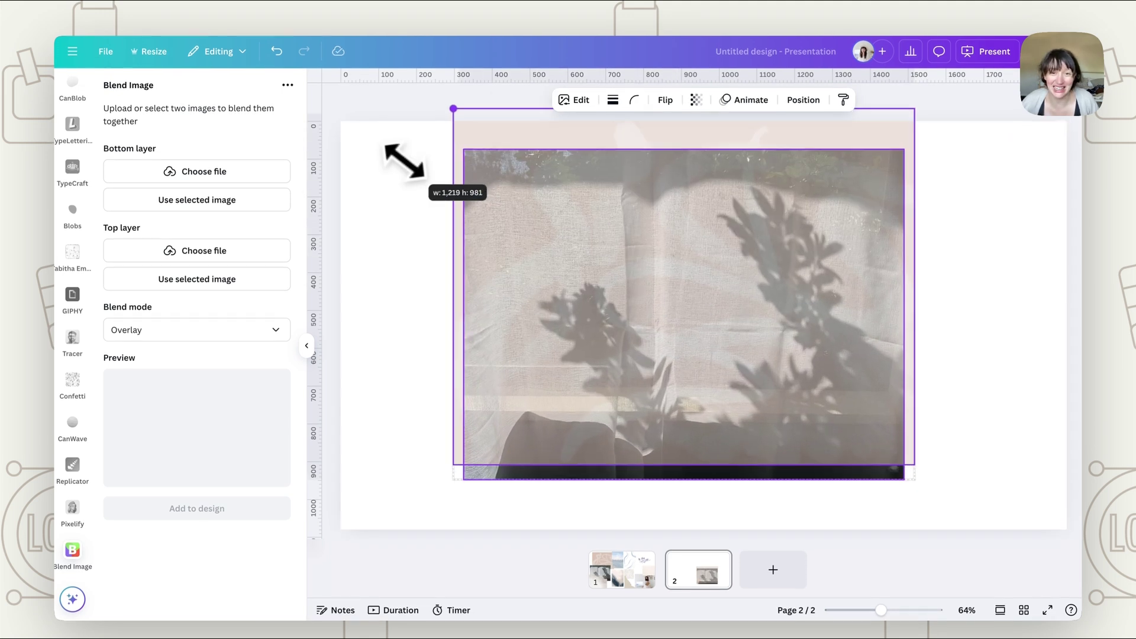
{"action": "left_click", "coordinate": [951, 390]}
{"action": "left_click", "coordinate": [870, 376]}
{"action": "left_click", "coordinate": [984, 383]}
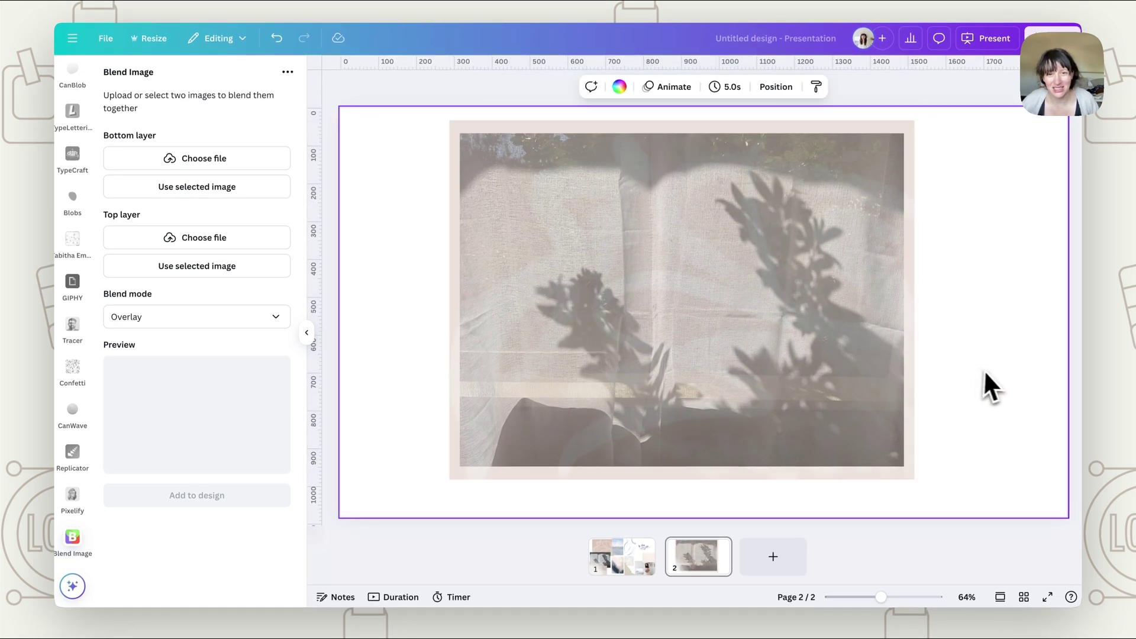
{"action": "left_click_drag", "start_coordinate": [840, 324], "coordinate": [931, 343]}
Make the pink texture fully opaque over the dark photo and shrink the pair
{"action": "left_click_drag", "start_coordinate": [424, 327], "coordinate": [453, 306]}
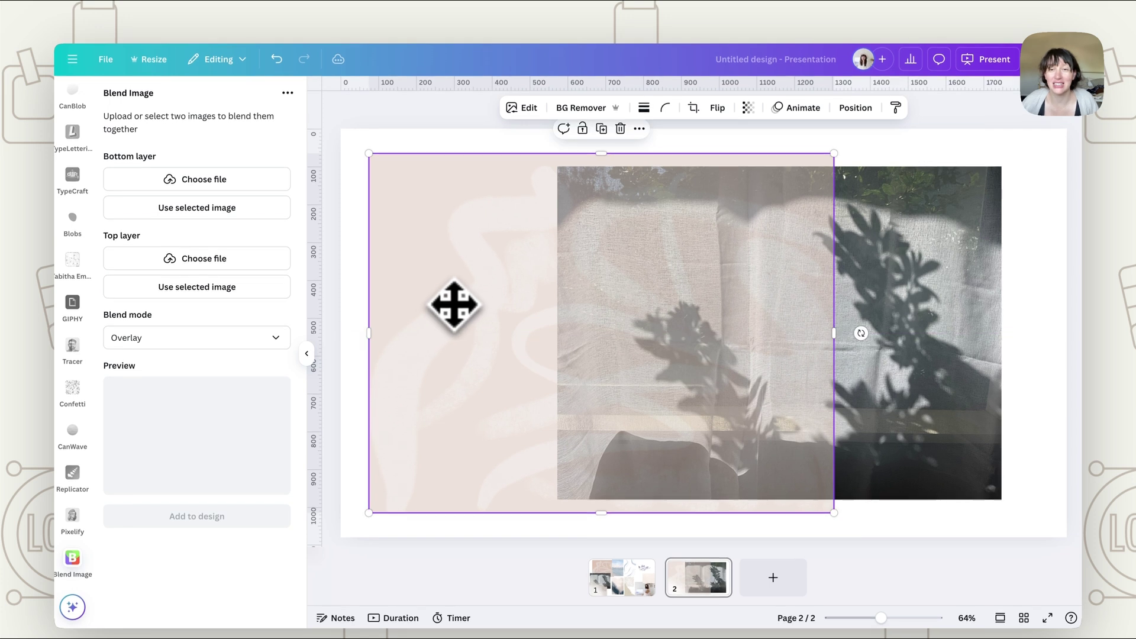
{"action": "left_click", "coordinate": [749, 109]}
{"action": "left_click_drag", "start_coordinate": [734, 155], "coordinate": [799, 170]}
{"action": "left_click_drag", "start_coordinate": [671, 285], "coordinate": [844, 300]}
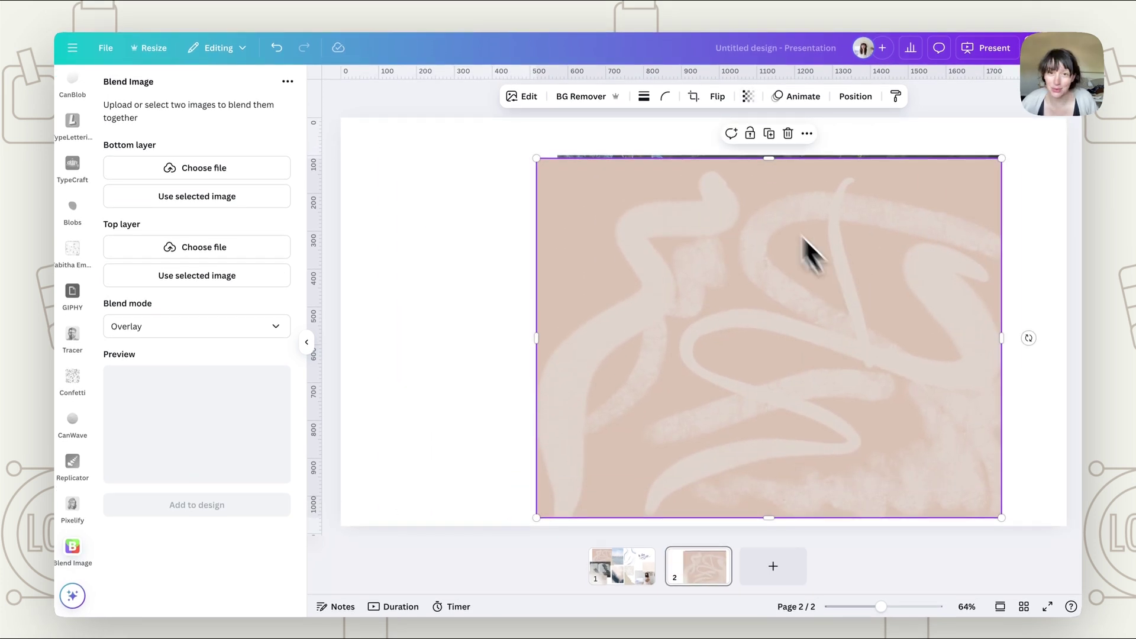
{"action": "left_click_drag", "start_coordinate": [726, 133], "coordinate": [735, 271]}
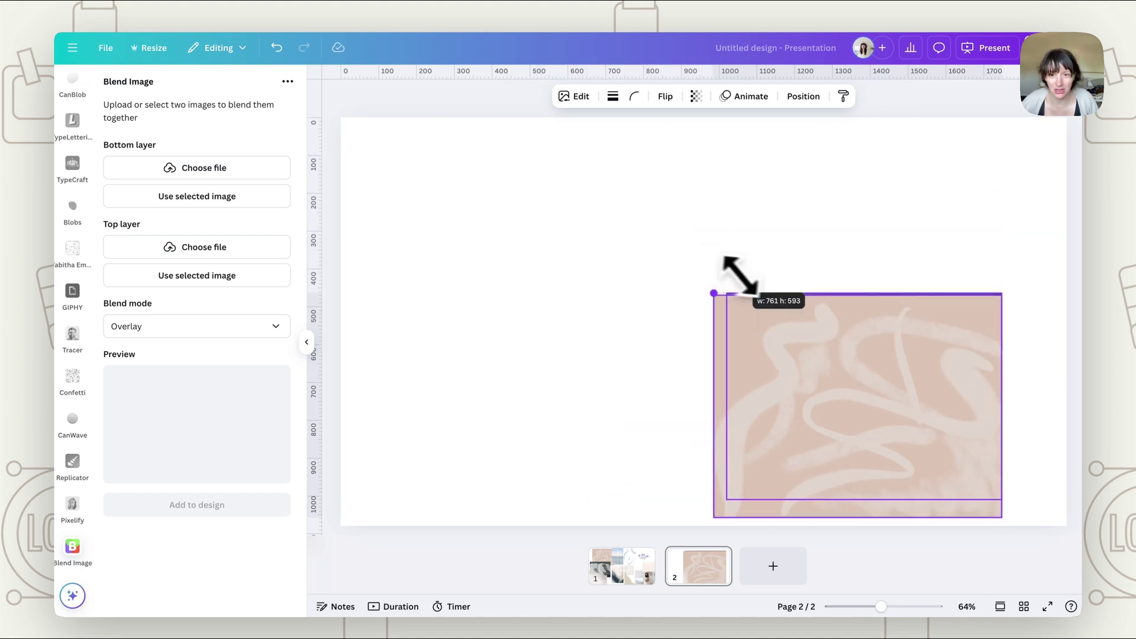
{"action": "left_click_drag", "start_coordinate": [826, 350], "coordinate": [815, 274]}
{"action": "key", "text": "Escape"}
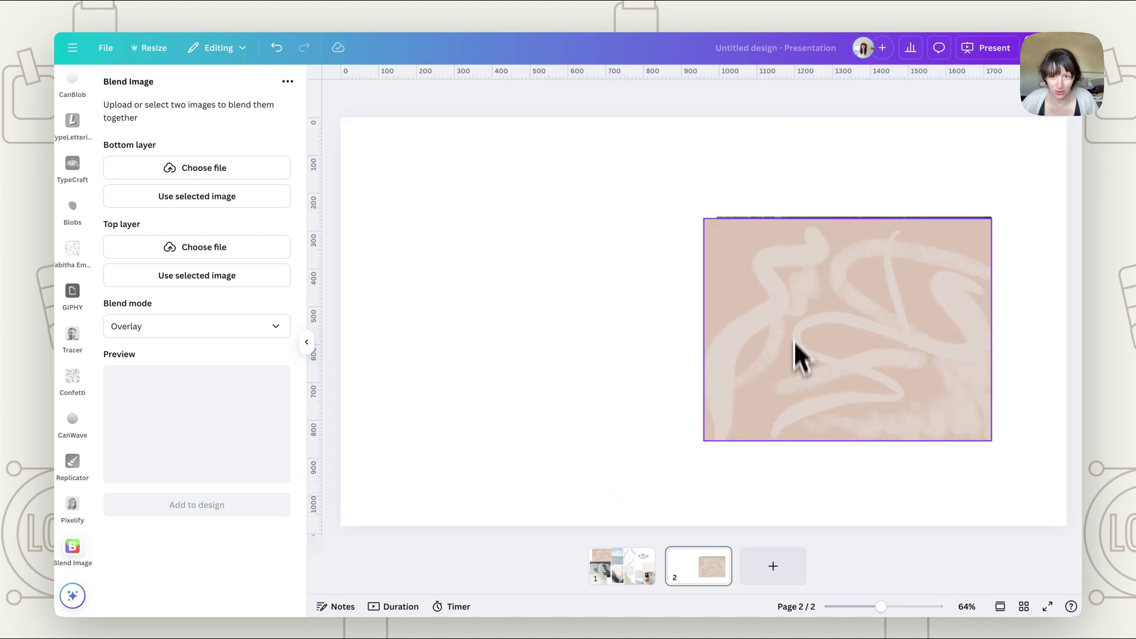
Place a second pink texture copy over the right photo, made transparent so the photo shows through
{"action": "left_click_drag", "start_coordinate": [828, 324], "coordinate": [410, 318]}
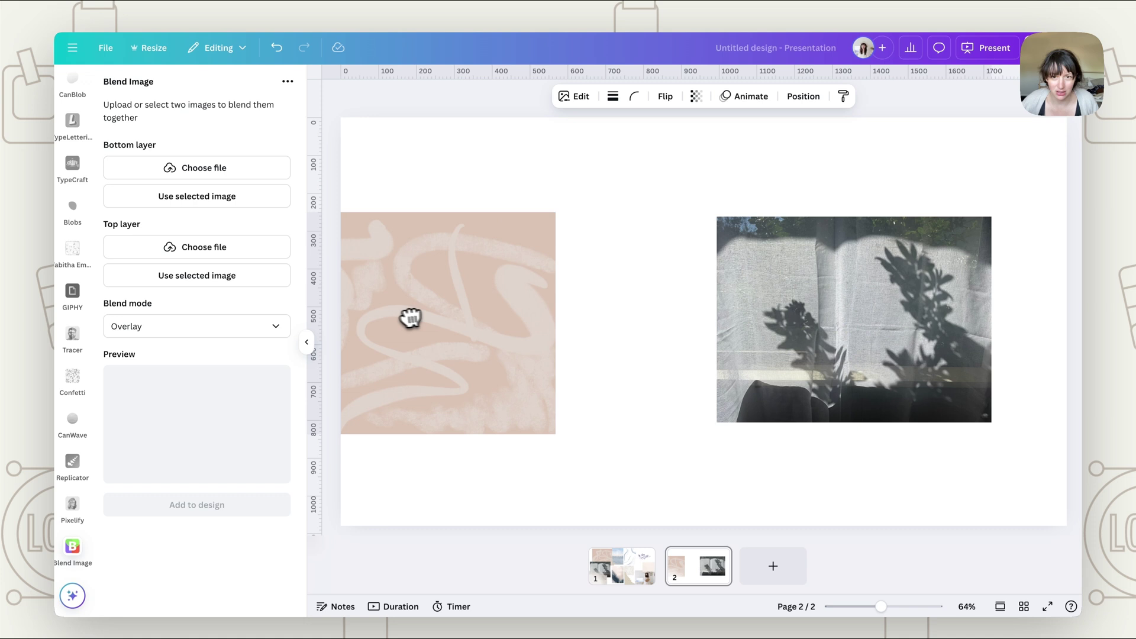
{"action": "key", "text": "ctrl+z"}
{"action": "left_click_drag", "start_coordinate": [596, 380], "coordinate": [926, 422]}
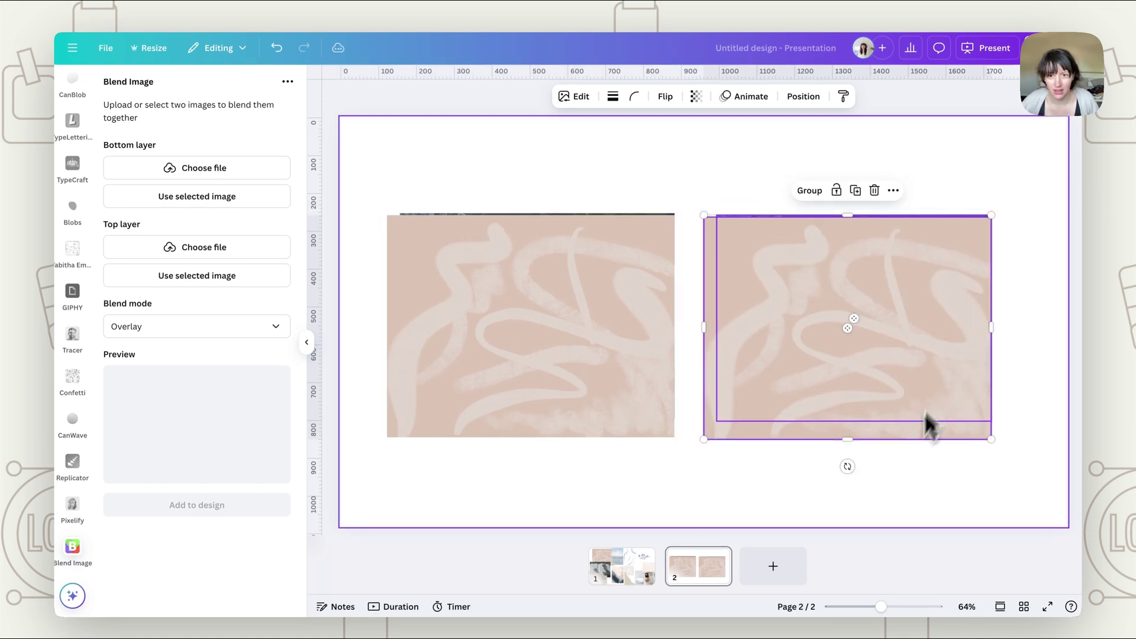
{"action": "left_click", "coordinate": [749, 97]}
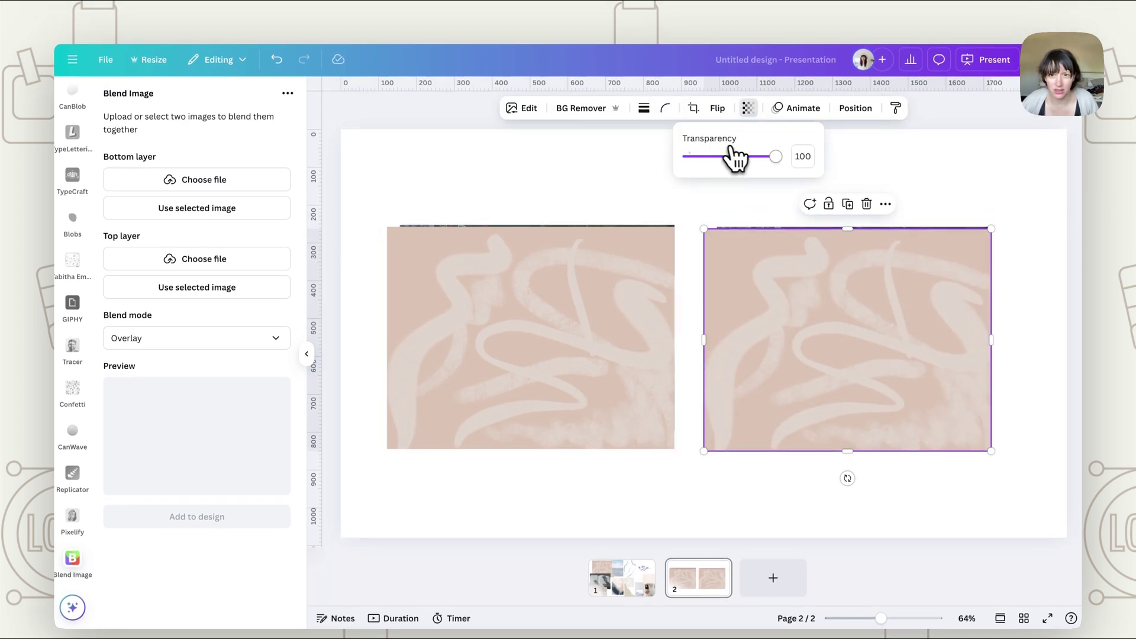
{"action": "left_click_drag", "start_coordinate": [736, 157], "coordinate": [748, 169]}
{"action": "left_click", "coordinate": [584, 177]}
Lower both pink textures so a strip of each garden photo shows above them
{"action": "left_click", "coordinate": [567, 324]}
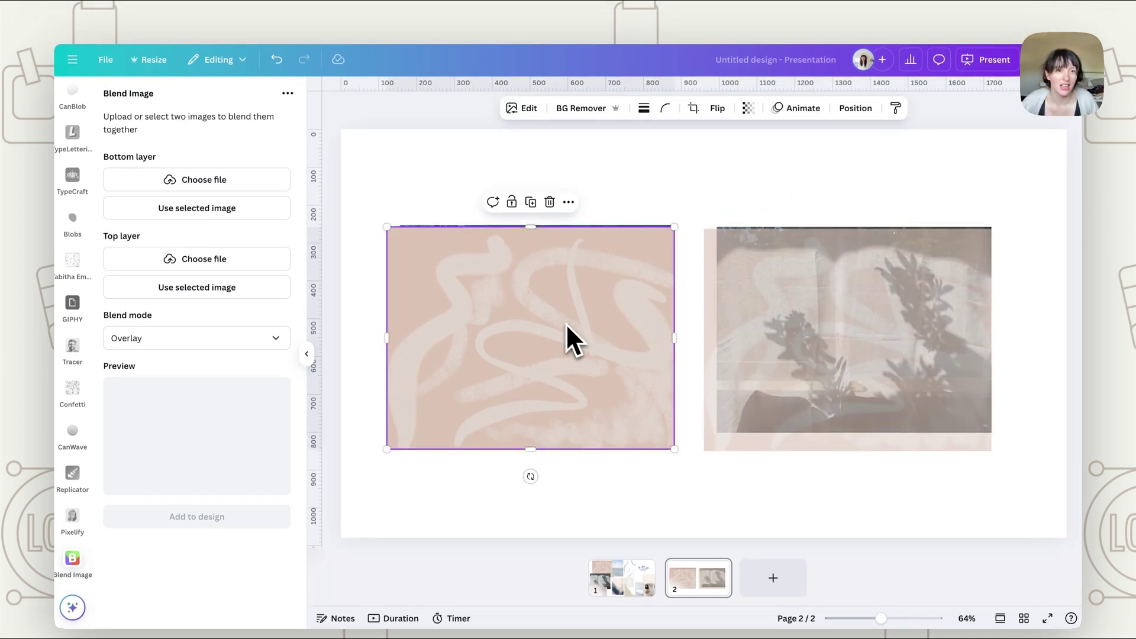
{"action": "left_click_drag", "start_coordinate": [503, 269], "coordinate": [513, 295]}
{"action": "left_click_drag", "start_coordinate": [763, 312], "coordinate": [766, 332]}
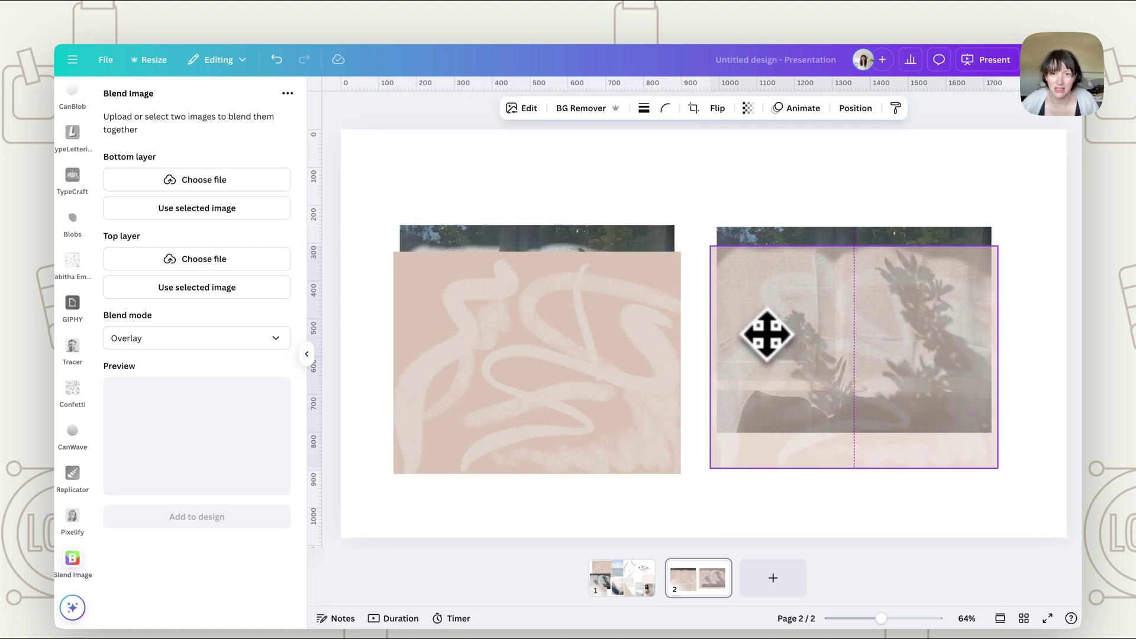
{"action": "left_click", "coordinate": [543, 239]}
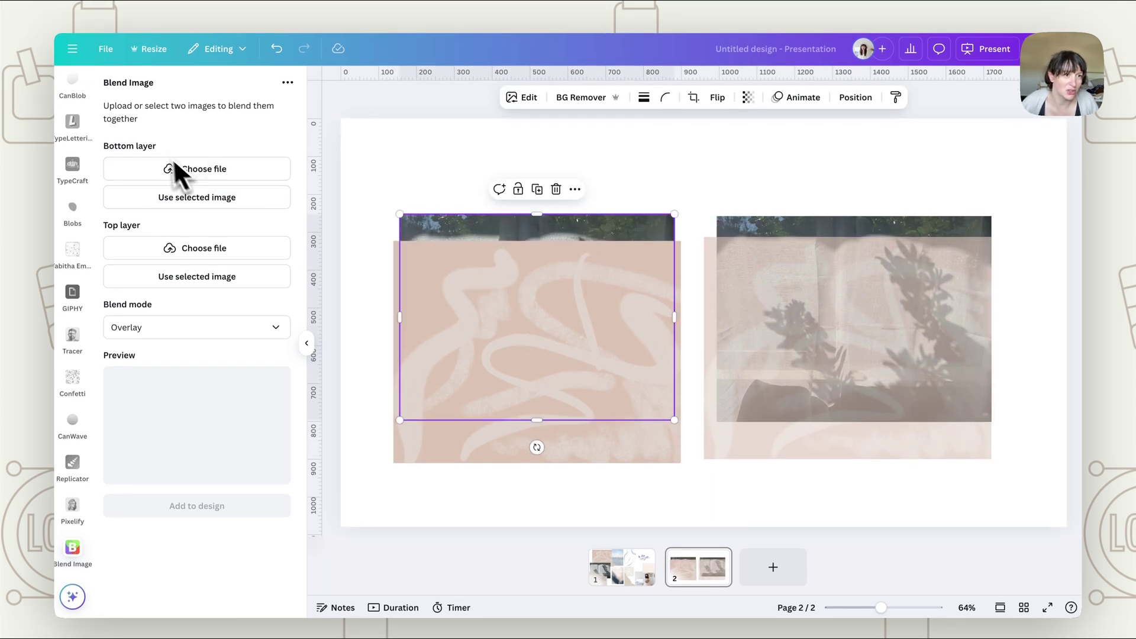
Blend the left photo (bottom) with the pink texture (top), first trying Multiply
{"action": "left_click", "coordinate": [208, 200]}
{"action": "left_click", "coordinate": [496, 445]}
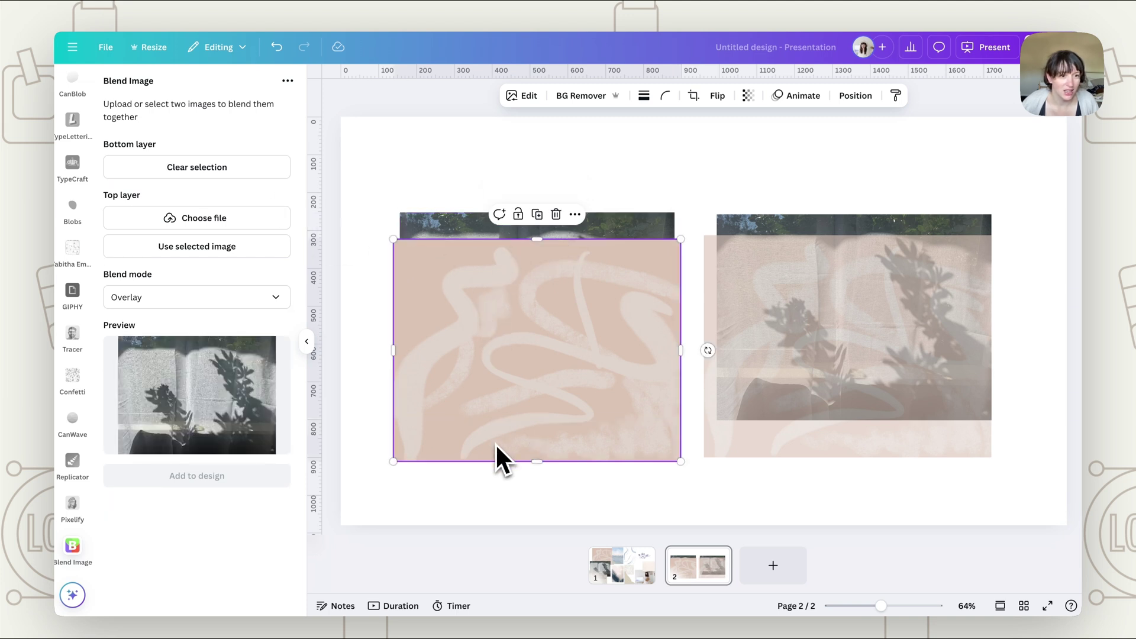
{"action": "left_click", "coordinate": [188, 260]}
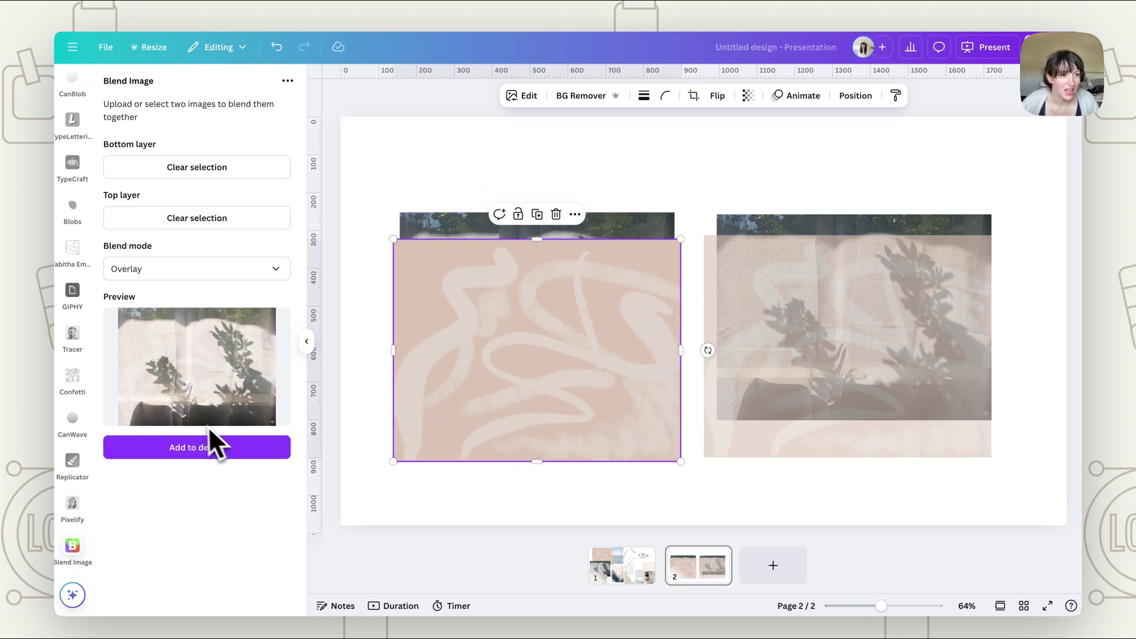
{"action": "left_click", "coordinate": [184, 281]}
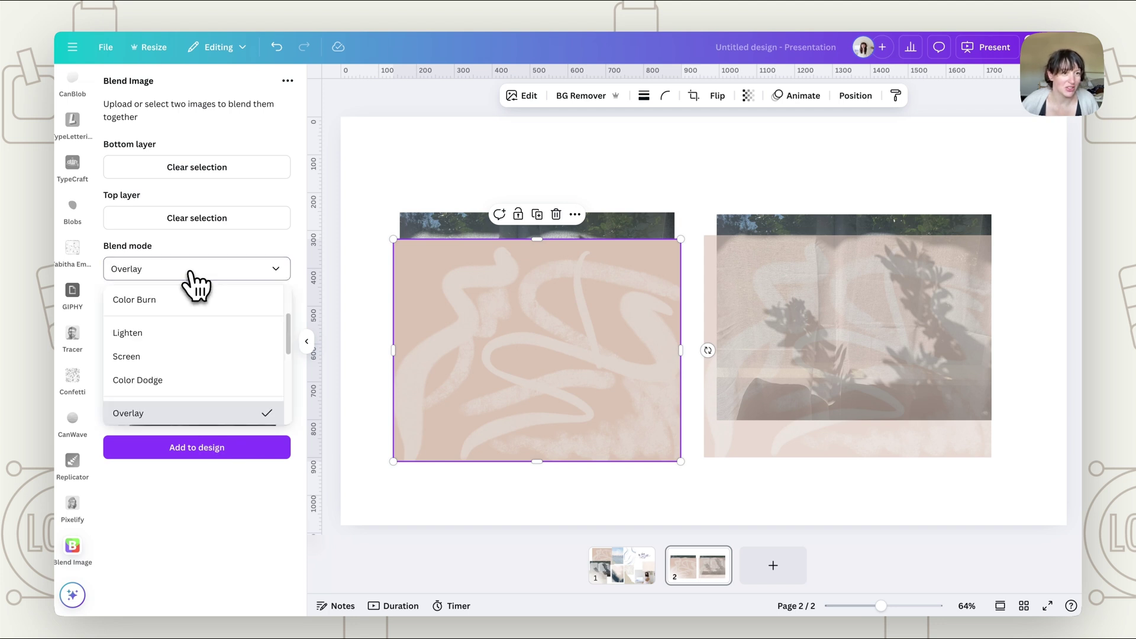
{"action": "scroll", "coordinate": [190, 291], "scroll_direction": "up", "scroll_amount": 1}
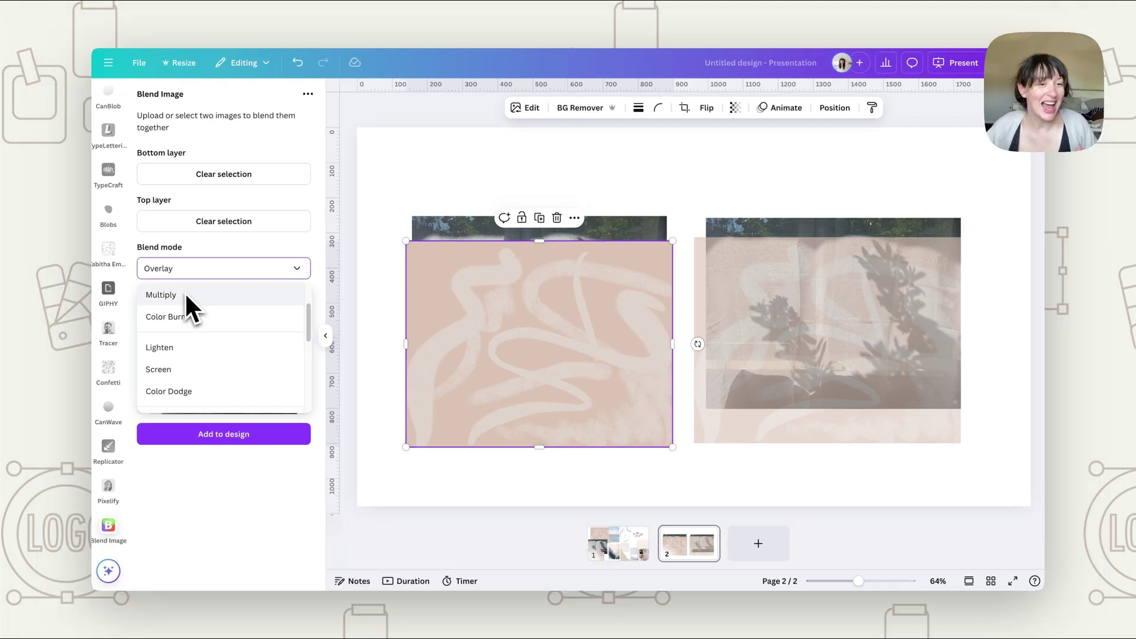
{"action": "scroll", "coordinate": [183, 368], "scroll_direction": "down", "scroll_amount": 2}
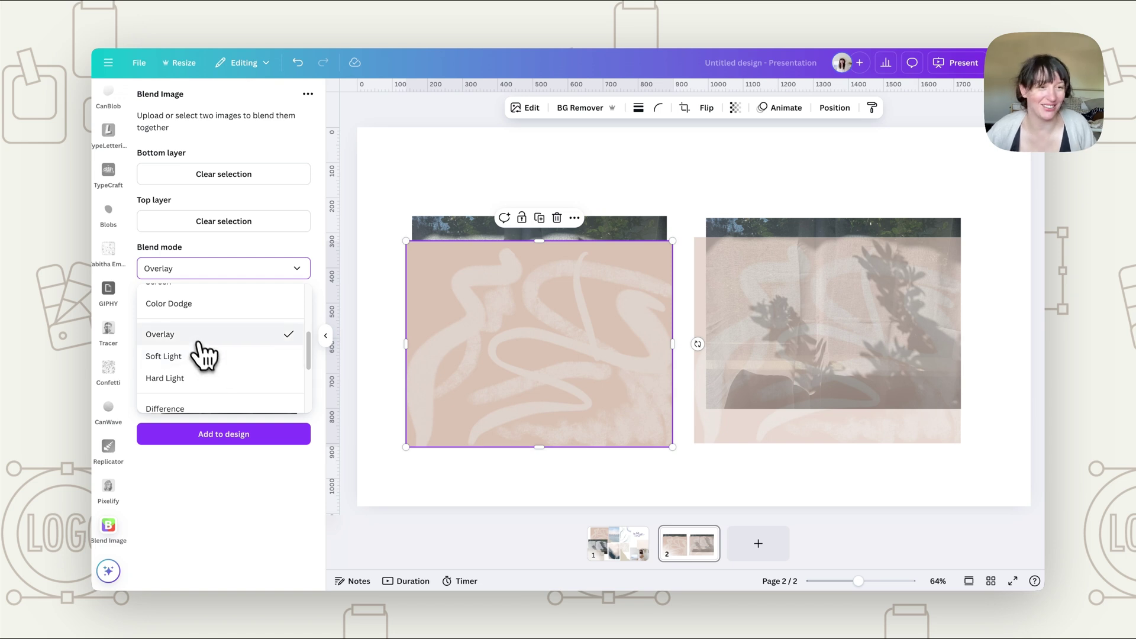
{"action": "scroll", "coordinate": [203, 351], "scroll_direction": "up", "scroll_amount": 4}
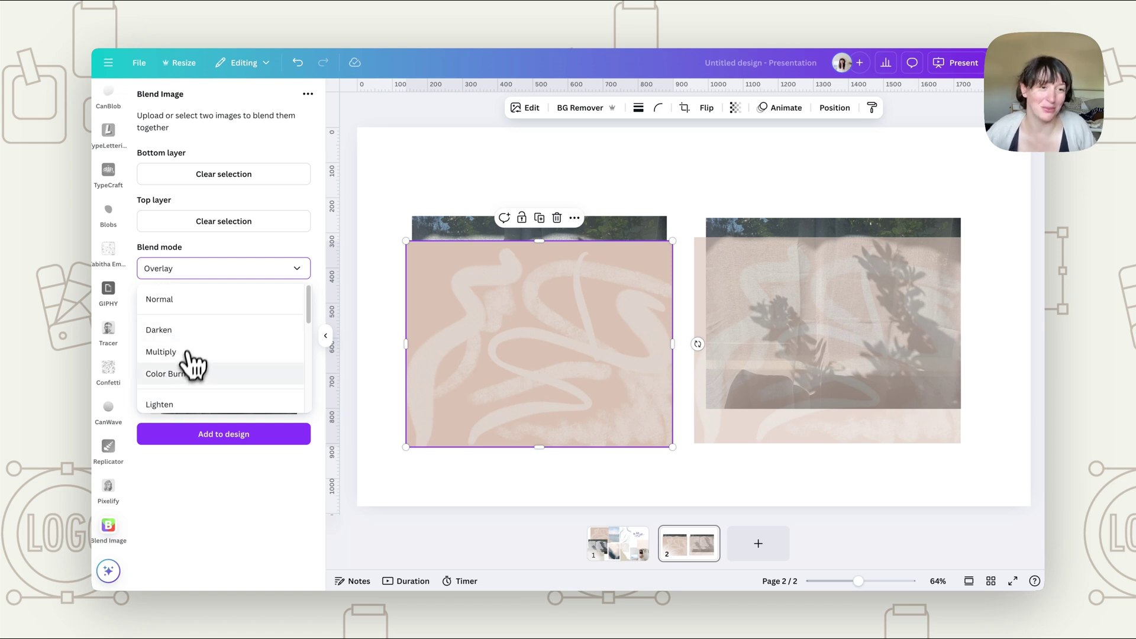
{"action": "left_click", "coordinate": [188, 353]}
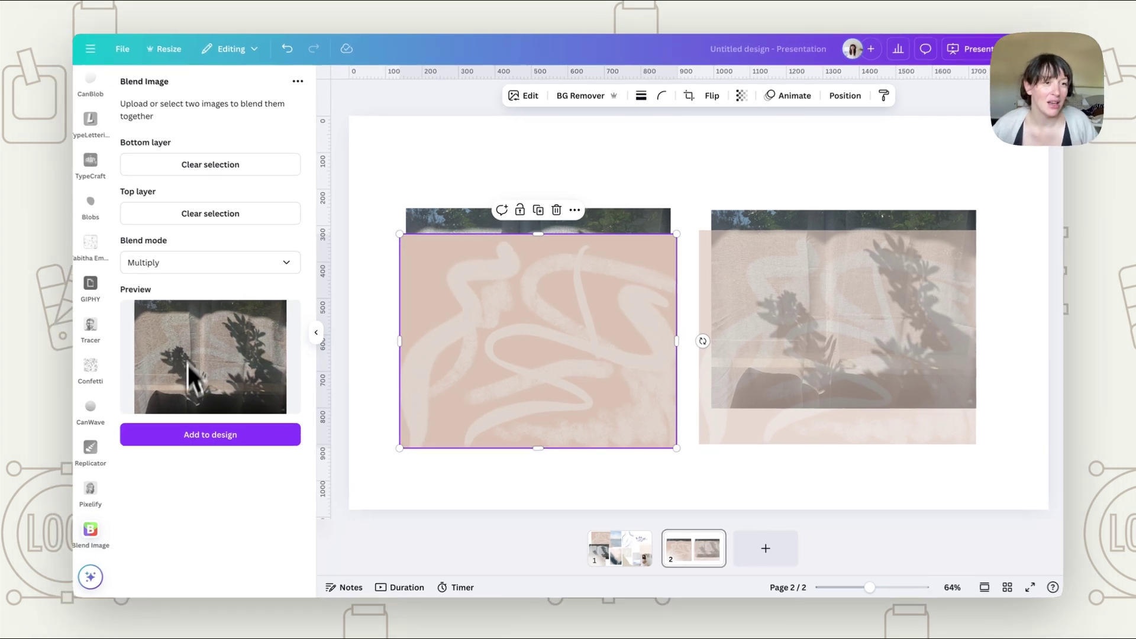
Compare Darken and Color Burn, then add an Overlay blend to page 2
{"action": "left_click", "coordinate": [223, 271]}
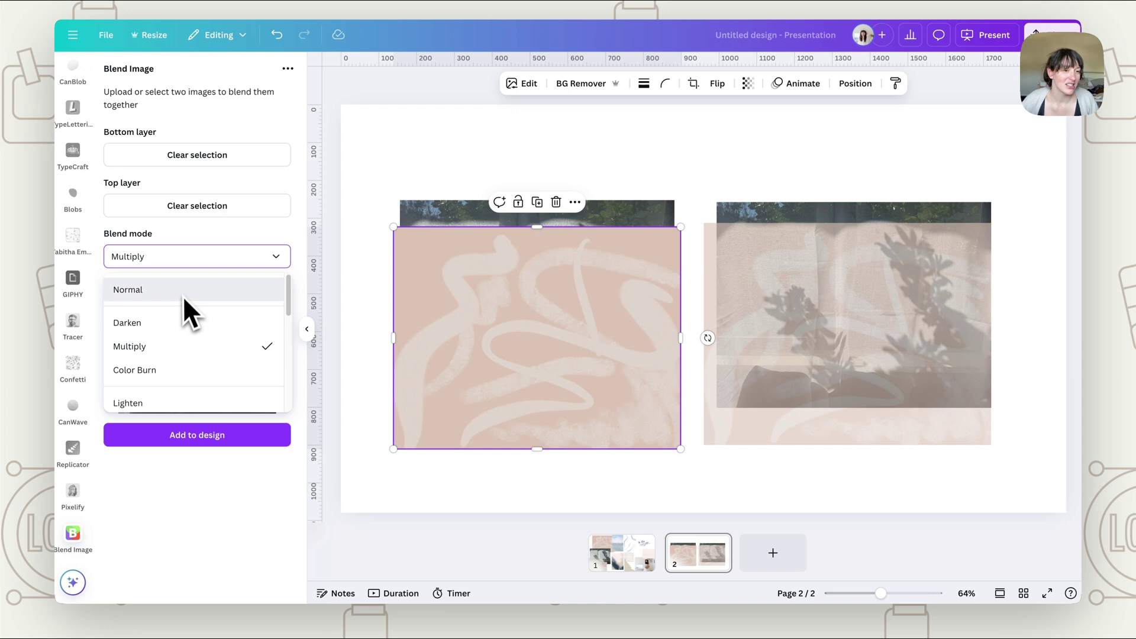
{"action": "left_click", "coordinate": [175, 323]}
{"action": "left_click", "coordinate": [231, 261]}
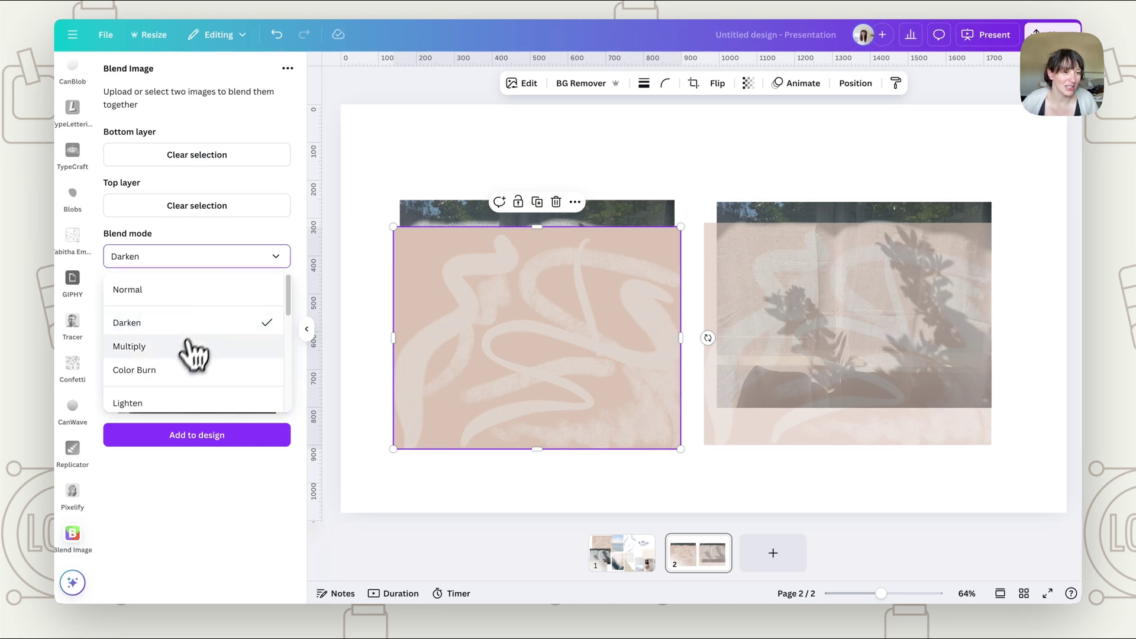
{"action": "left_click", "coordinate": [179, 371]}
{"action": "left_click", "coordinate": [208, 260]}
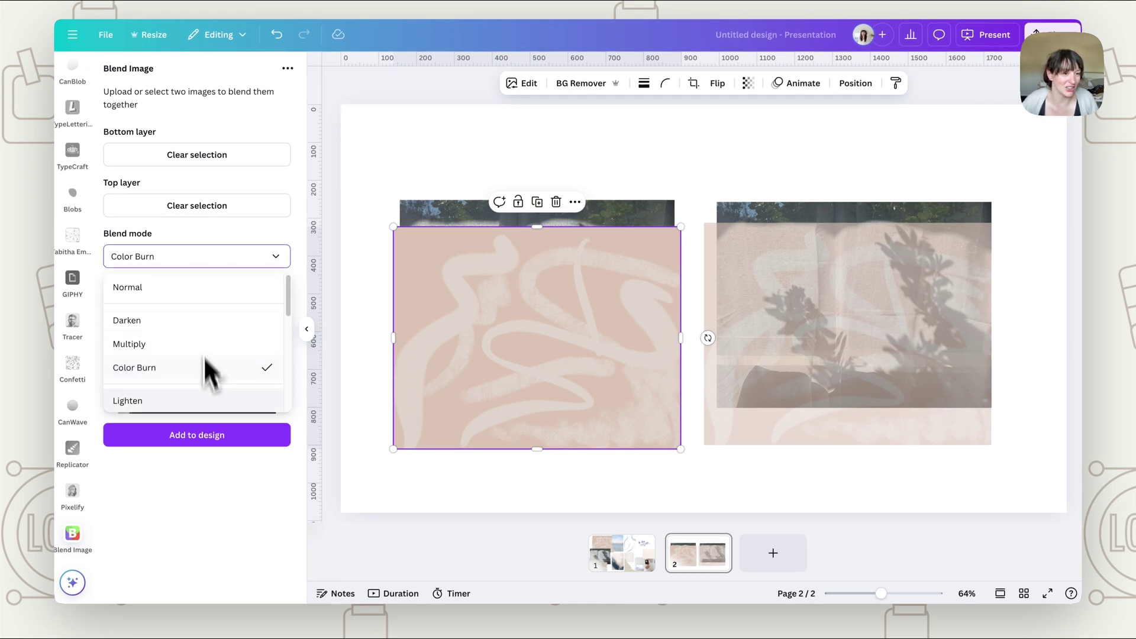
{"action": "scroll", "coordinate": [205, 389], "scroll_direction": "down", "scroll_amount": 3}
{"action": "left_click", "coordinate": [151, 310]}
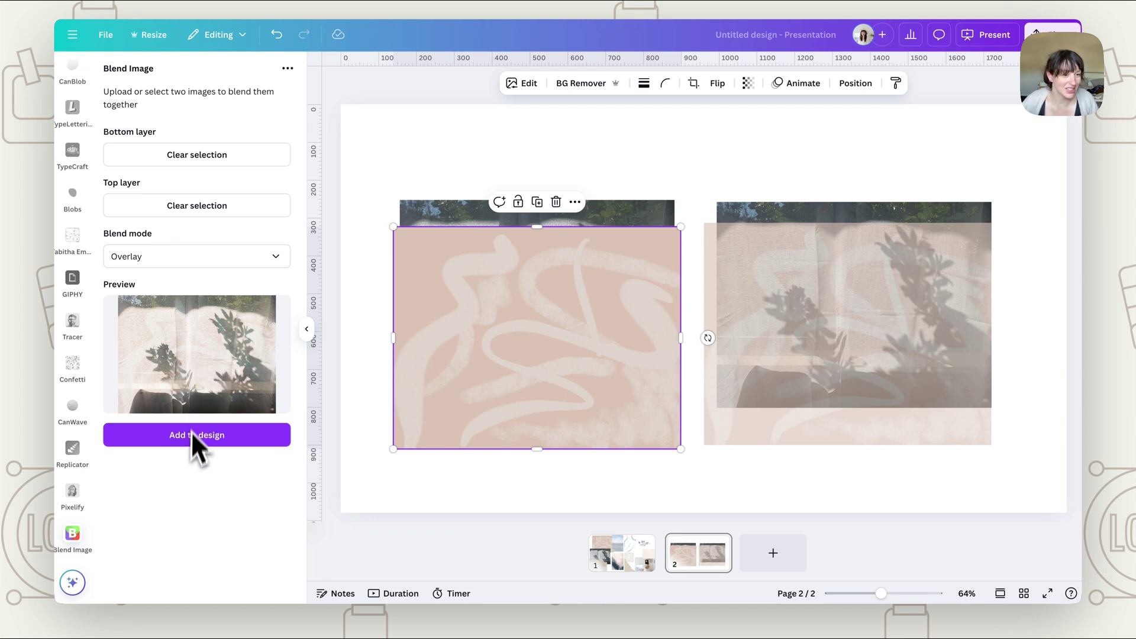
{"action": "left_click", "coordinate": [165, 443]}
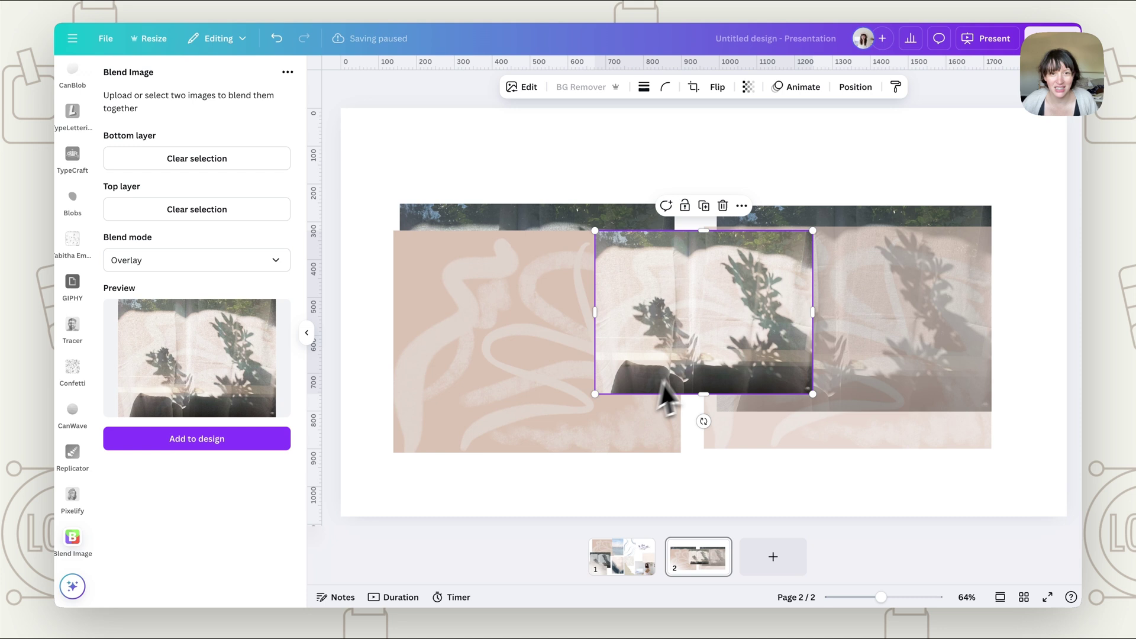
Delete the original left pair, enlarge the Overlay blend in its place, and move the right texture
{"action": "left_click_drag", "start_coordinate": [455, 203], "coordinate": [507, 346]}
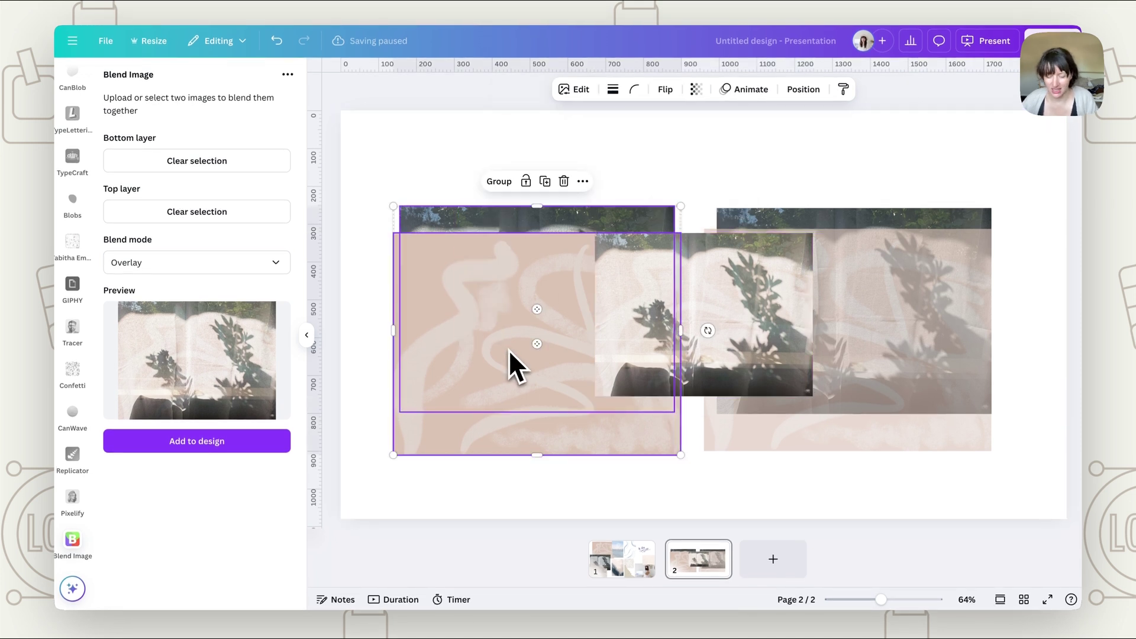
{"action": "key", "text": "Delete"}
{"action": "left_click_drag", "start_coordinate": [659, 355], "coordinate": [432, 278]}
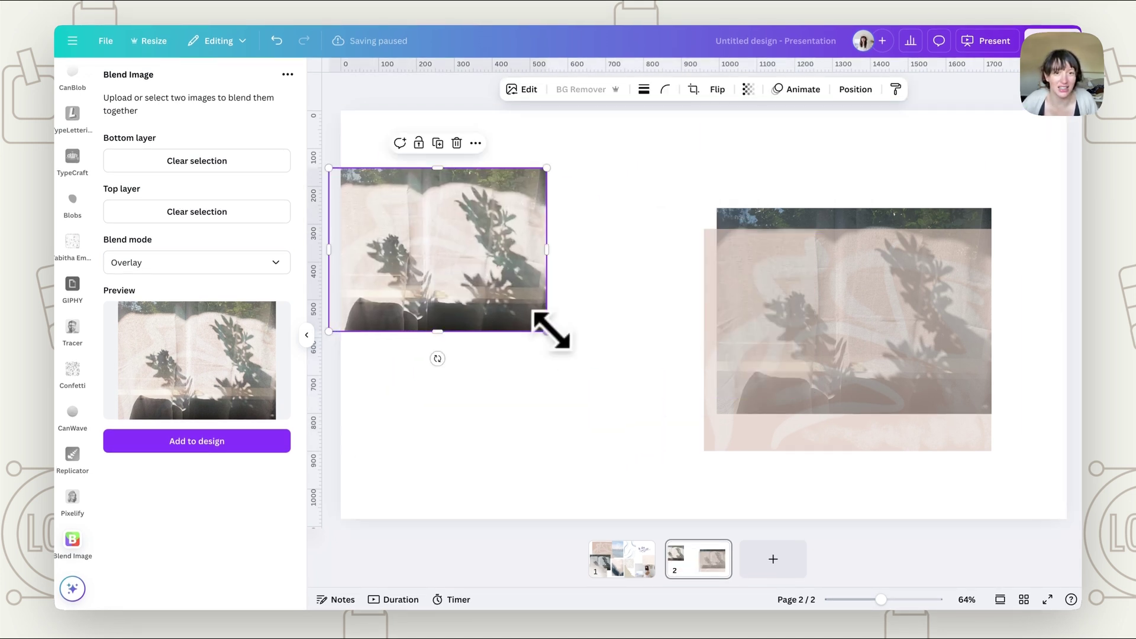
{"action": "left_click_drag", "start_coordinate": [546, 331], "coordinate": [664, 417]}
{"action": "left_click", "coordinate": [604, 471]}
{"action": "left_click_drag", "start_coordinate": [532, 363], "coordinate": [543, 376]}
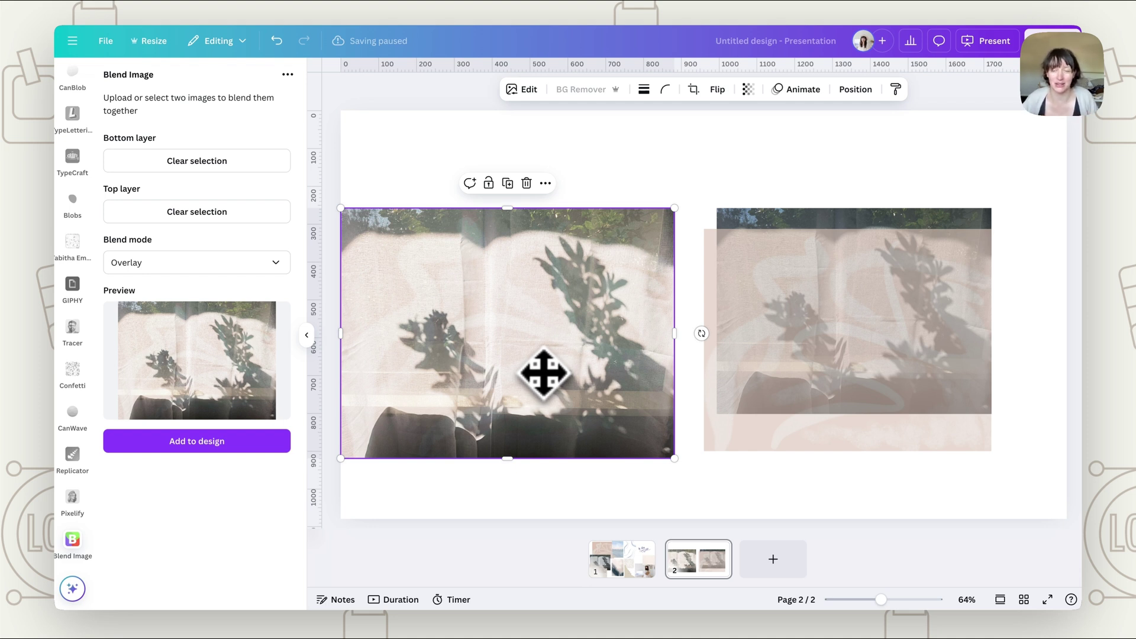
{"action": "left_click", "coordinate": [798, 380]}
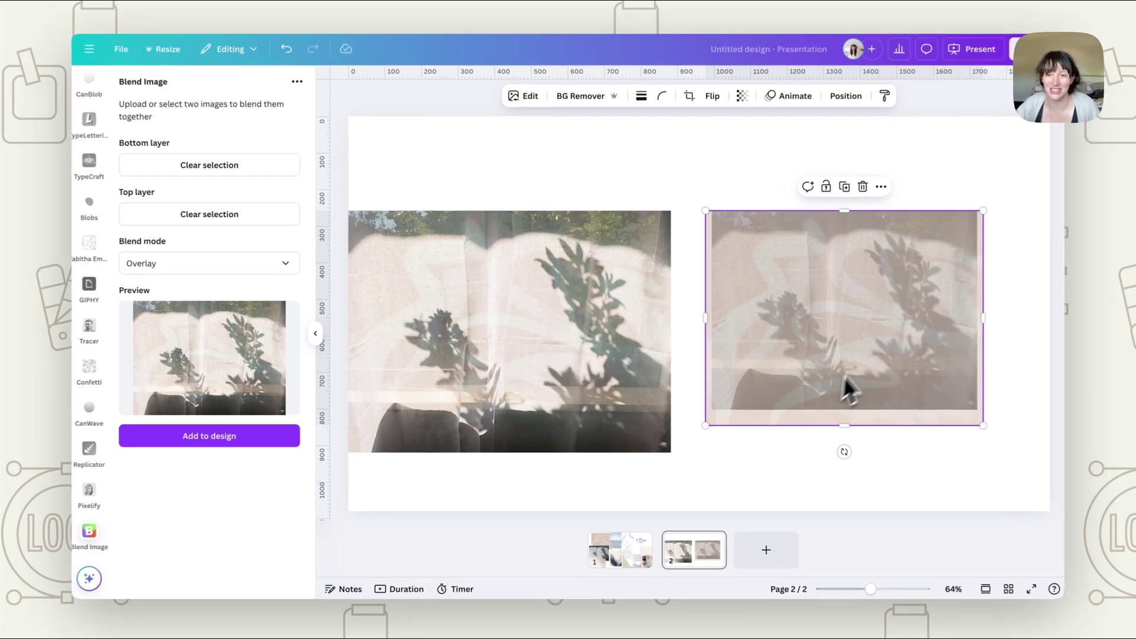
{"action": "left_click_drag", "start_coordinate": [824, 385], "coordinate": [870, 314]}
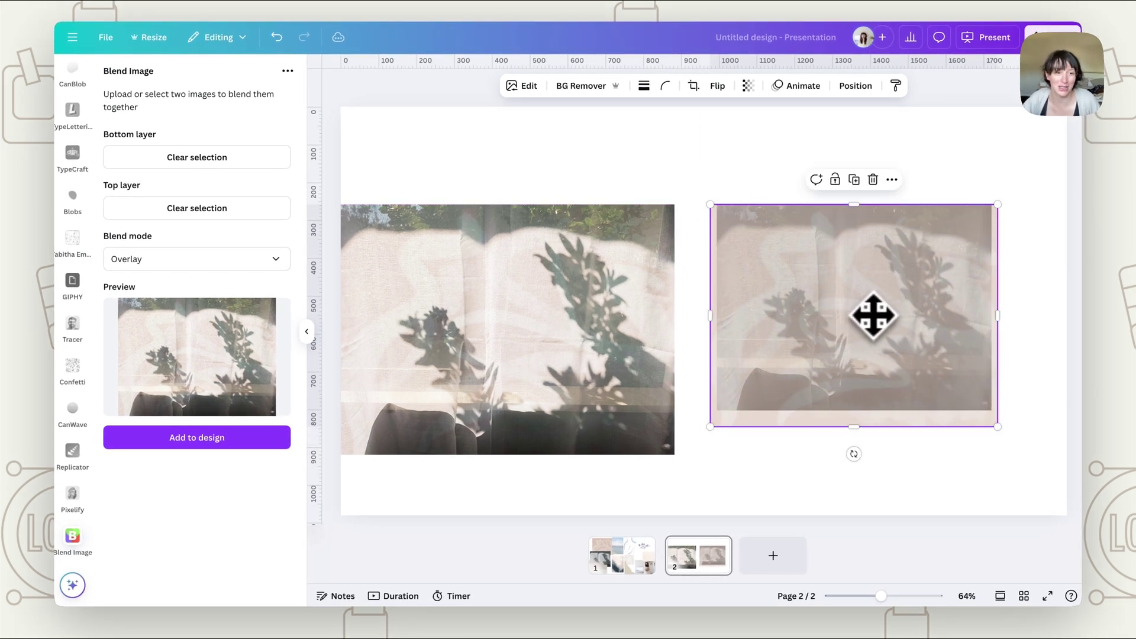
Shift the right texture down-right of its photo and clear both previous blend layers
{"action": "left_click_drag", "start_coordinate": [797, 331], "coordinate": [818, 393]}
{"action": "left_click", "coordinate": [797, 262]}
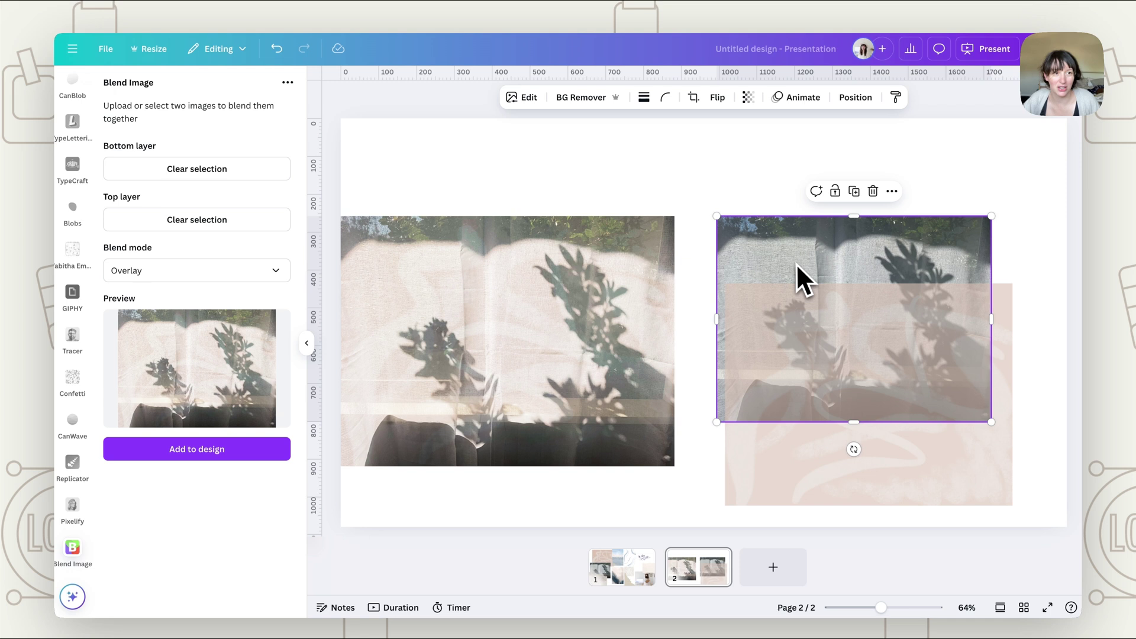
{"action": "left_click", "coordinate": [221, 175]}
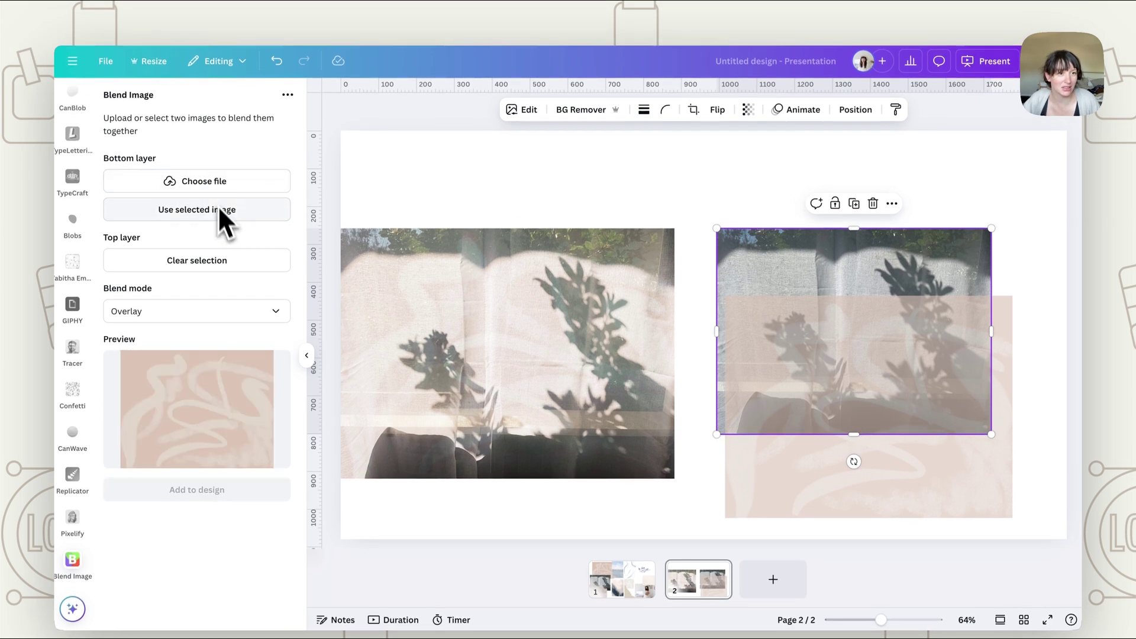
{"action": "left_click", "coordinate": [224, 260]}
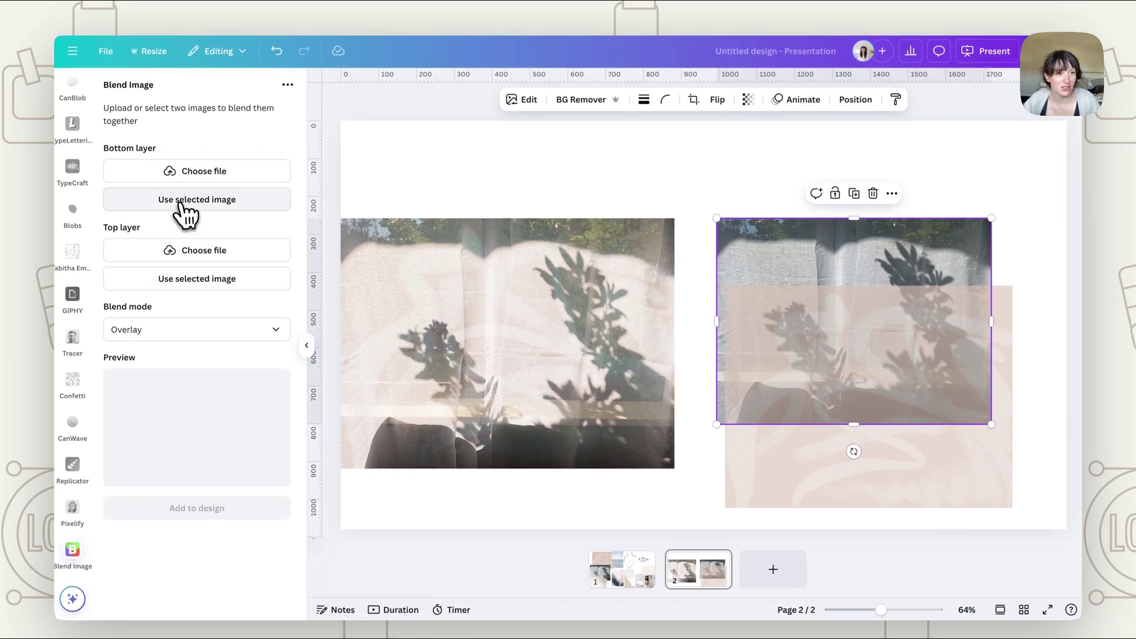
Blend the right photo under its pink texture in Screen mode and add it to the page
{"action": "left_click", "coordinate": [182, 207]}
{"action": "left_click", "coordinate": [729, 388]}
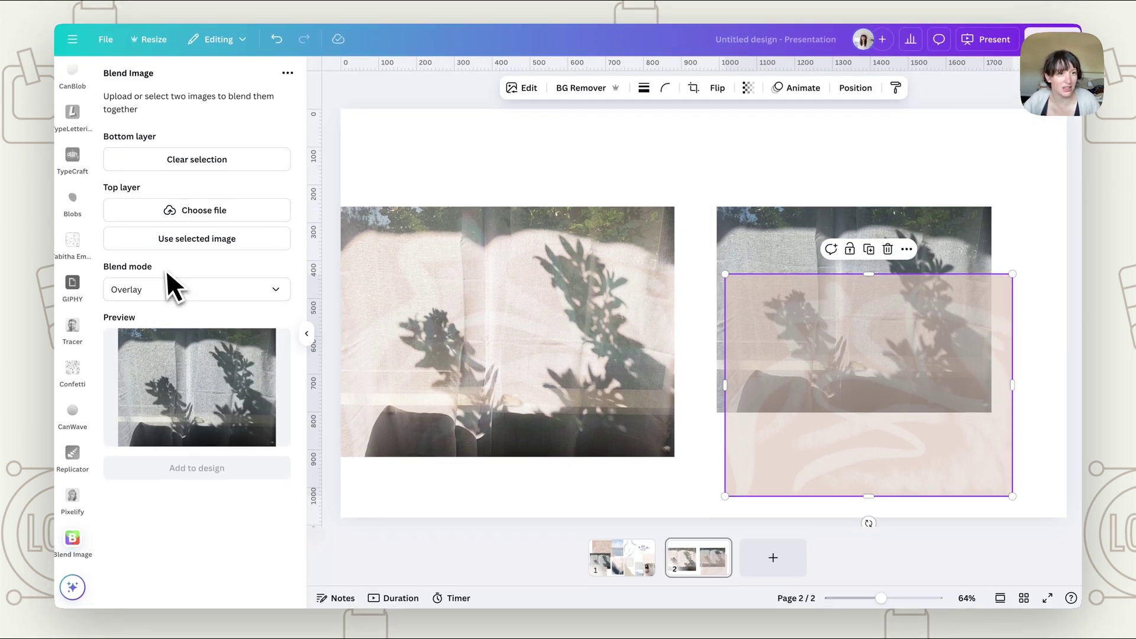
{"action": "left_click", "coordinate": [175, 228]}
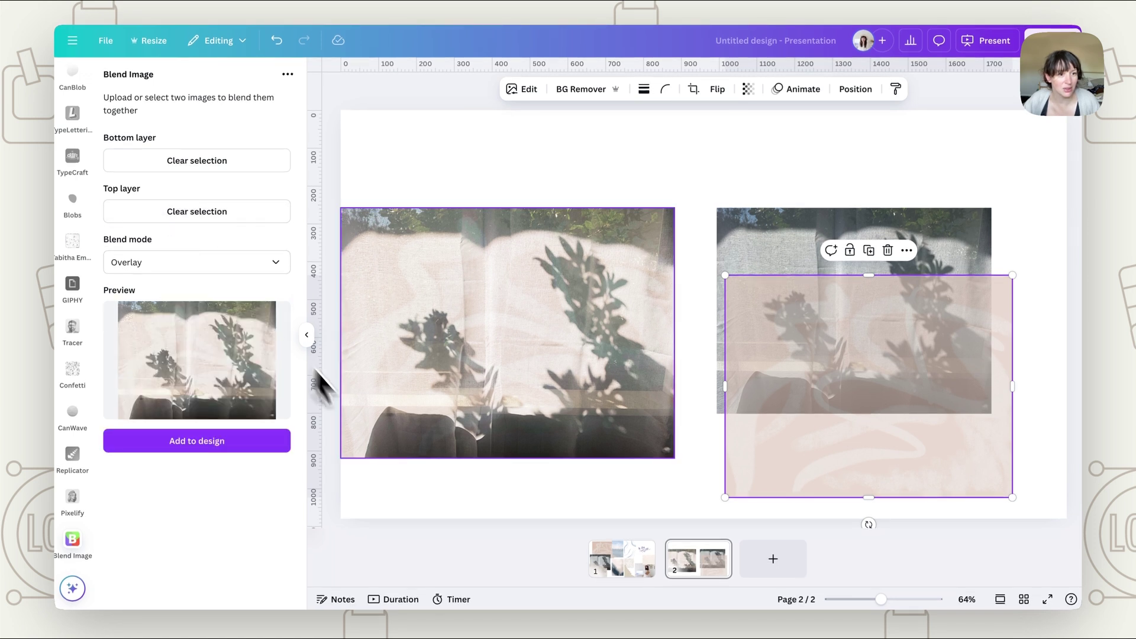
{"action": "left_click", "coordinate": [173, 264]}
{"action": "scroll", "coordinate": [174, 355], "scroll_direction": "up", "scroll_amount": 1}
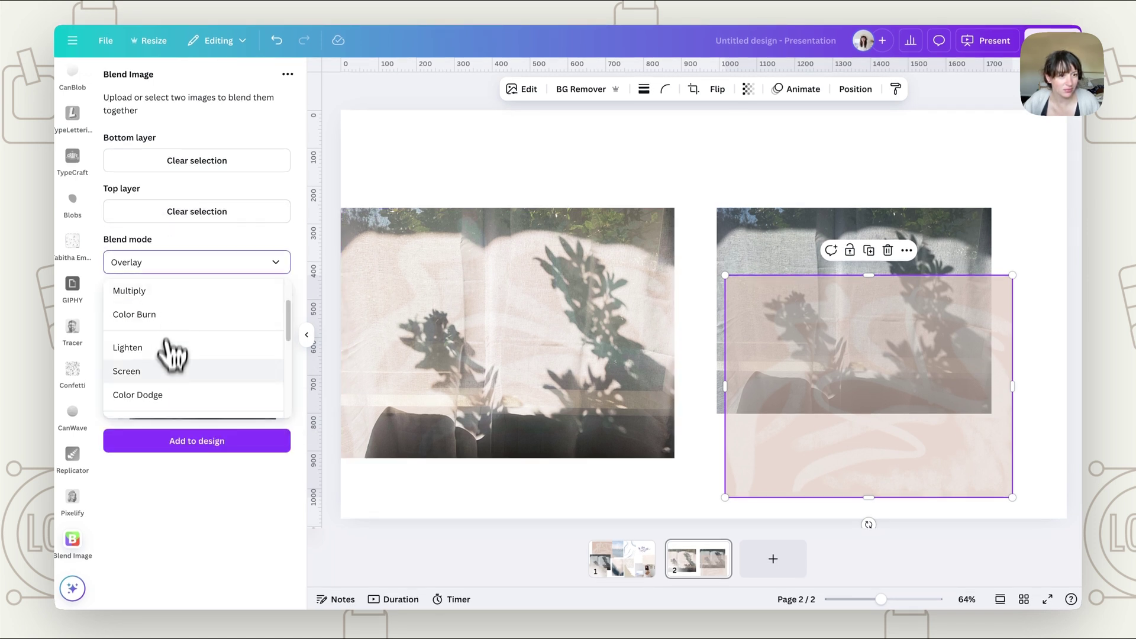
{"action": "left_click", "coordinate": [159, 371]}
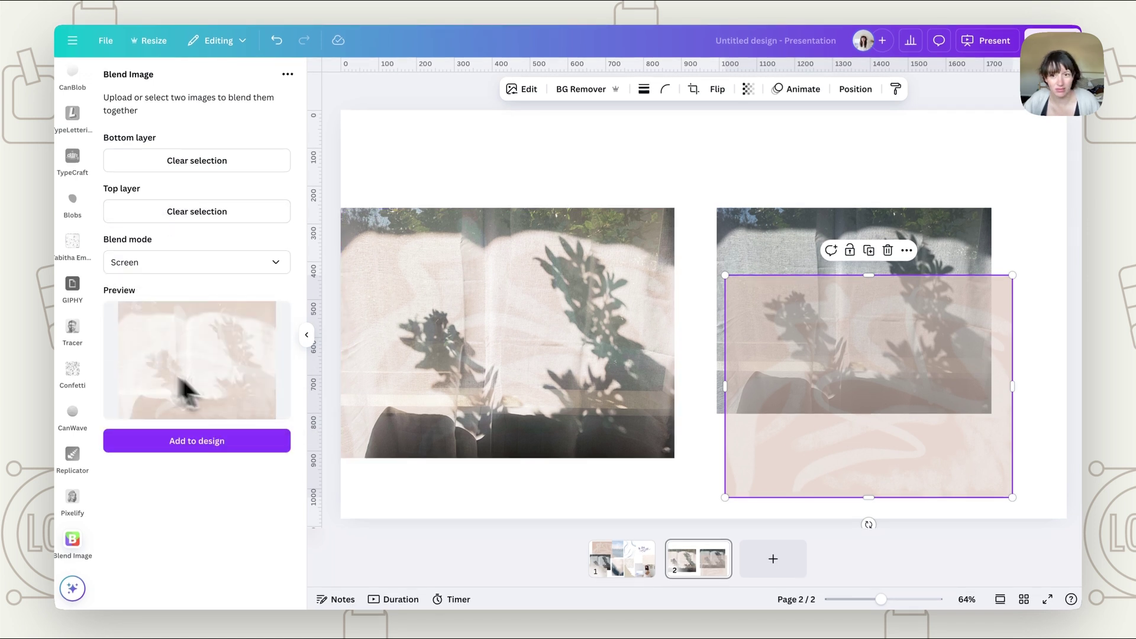
{"action": "left_click", "coordinate": [207, 453]}
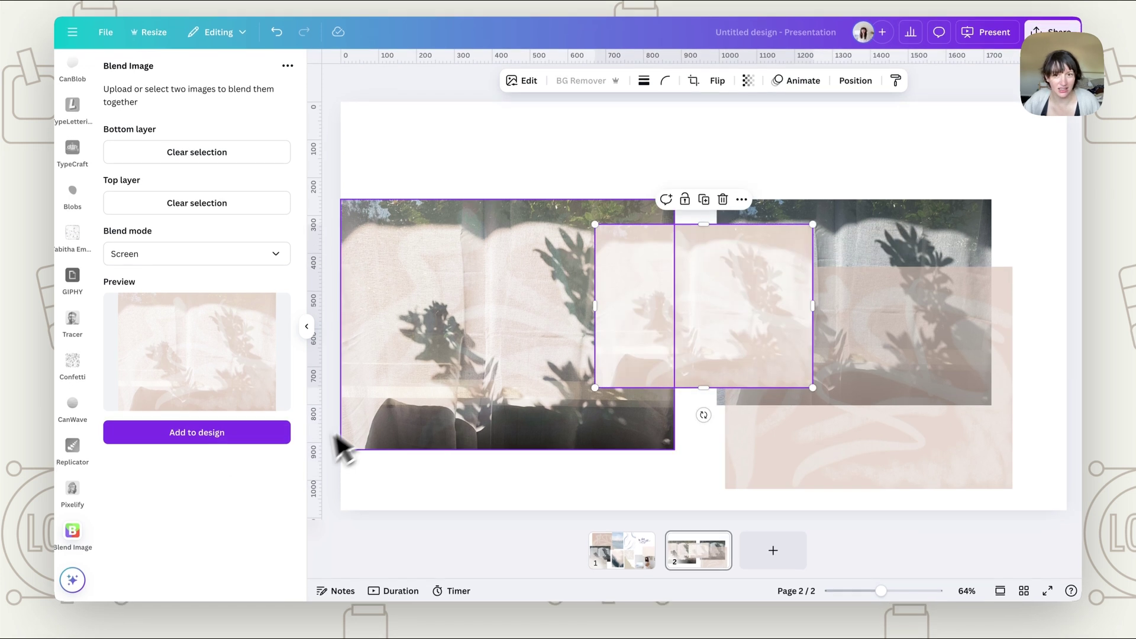
Nudge the new Screen blend, then shrink the original right photo-texture pair and move it to the top
{"action": "left_click_drag", "start_coordinate": [939, 315], "coordinate": [974, 241]}
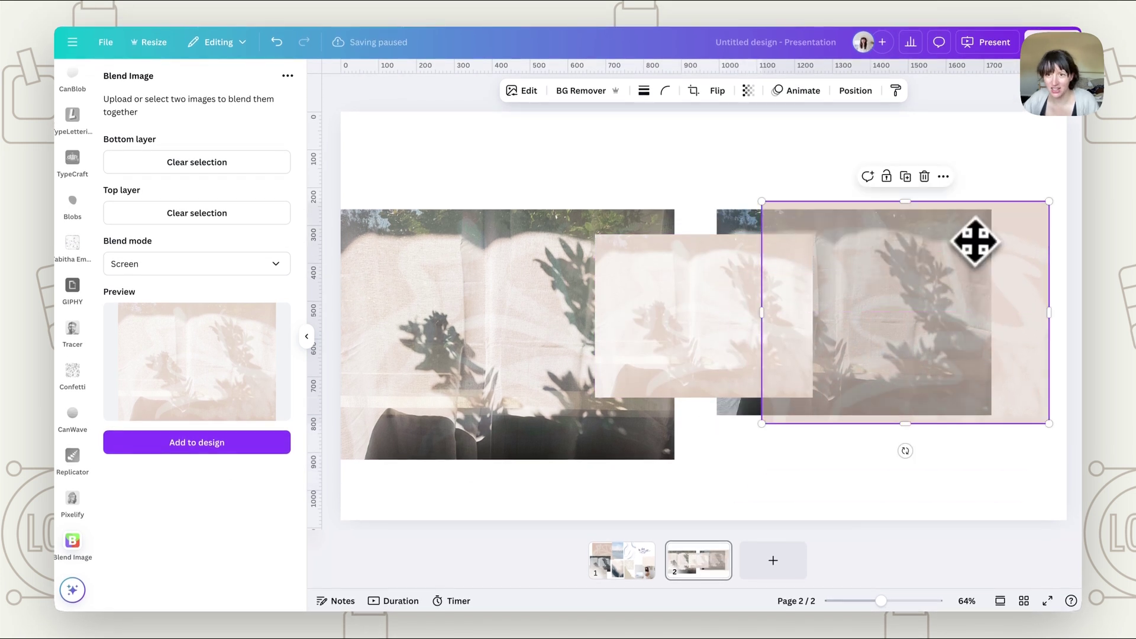
{"action": "left_click", "coordinate": [984, 452]}
{"action": "left_click_drag", "start_coordinate": [949, 393], "coordinate": [916, 393]}
{"action": "left_click_drag", "start_coordinate": [981, 465], "coordinate": [916, 340]}
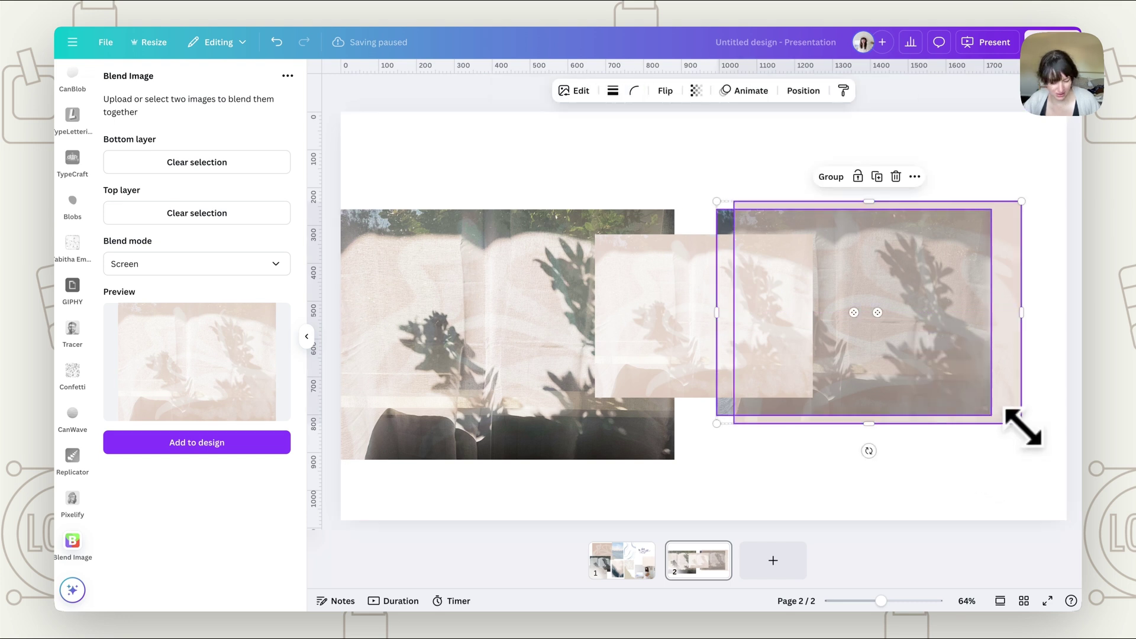
{"action": "left_click_drag", "start_coordinate": [1022, 424], "coordinate": [918, 338]}
{"action": "left_click_drag", "start_coordinate": [882, 304], "coordinate": [749, 203]}
Move the light Screen blend right and enlarge it, lowering the left Overlay image slightly
{"action": "left_click", "coordinate": [785, 342]}
{"action": "left_click", "coordinate": [836, 444]}
{"action": "left_click_drag", "start_coordinate": [715, 363], "coordinate": [869, 401]}
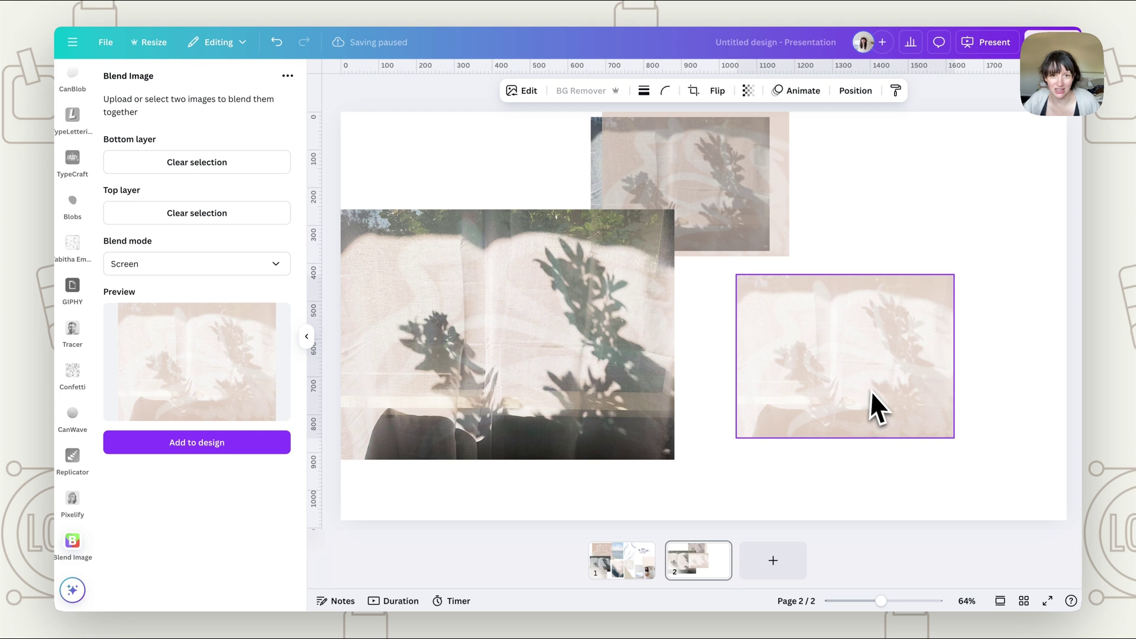
{"action": "left_click_drag", "start_coordinate": [491, 331], "coordinate": [516, 379]}
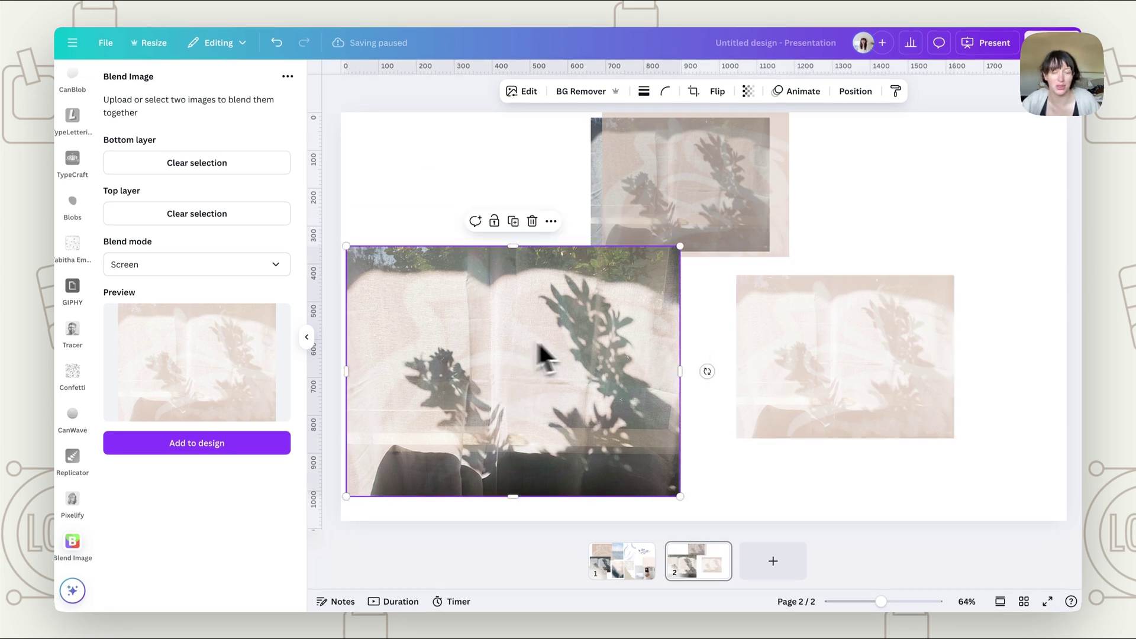
{"action": "left_click_drag", "start_coordinate": [829, 458], "coordinate": [1025, 519]}
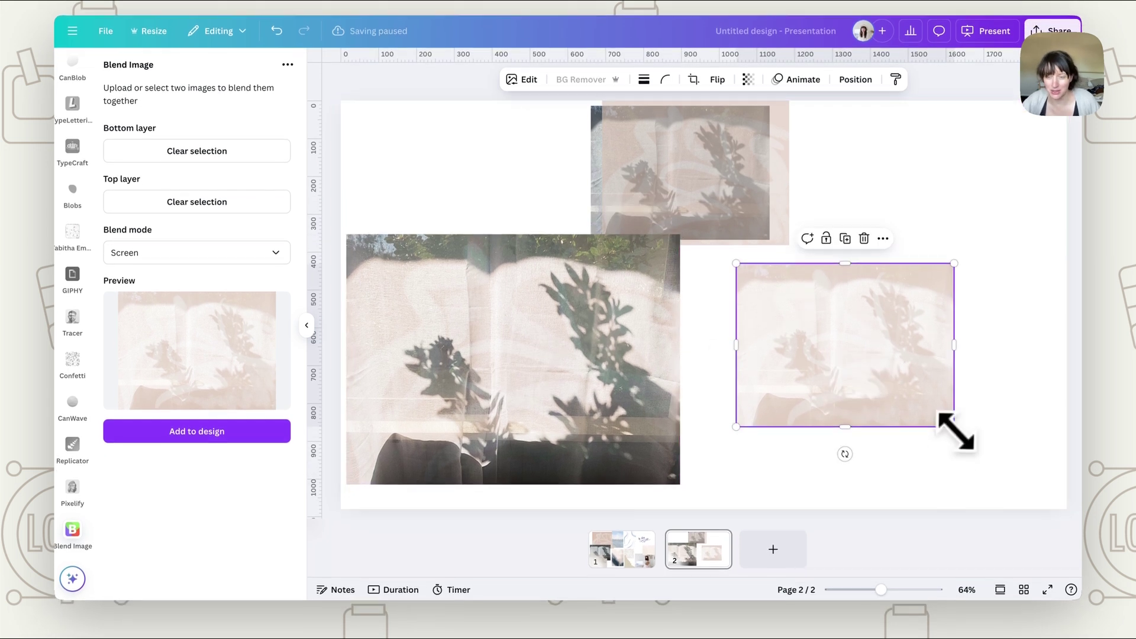
{"action": "left_click_drag", "start_coordinate": [956, 443], "coordinate": [934, 427]}
{"action": "left_click", "coordinate": [1025, 419]}
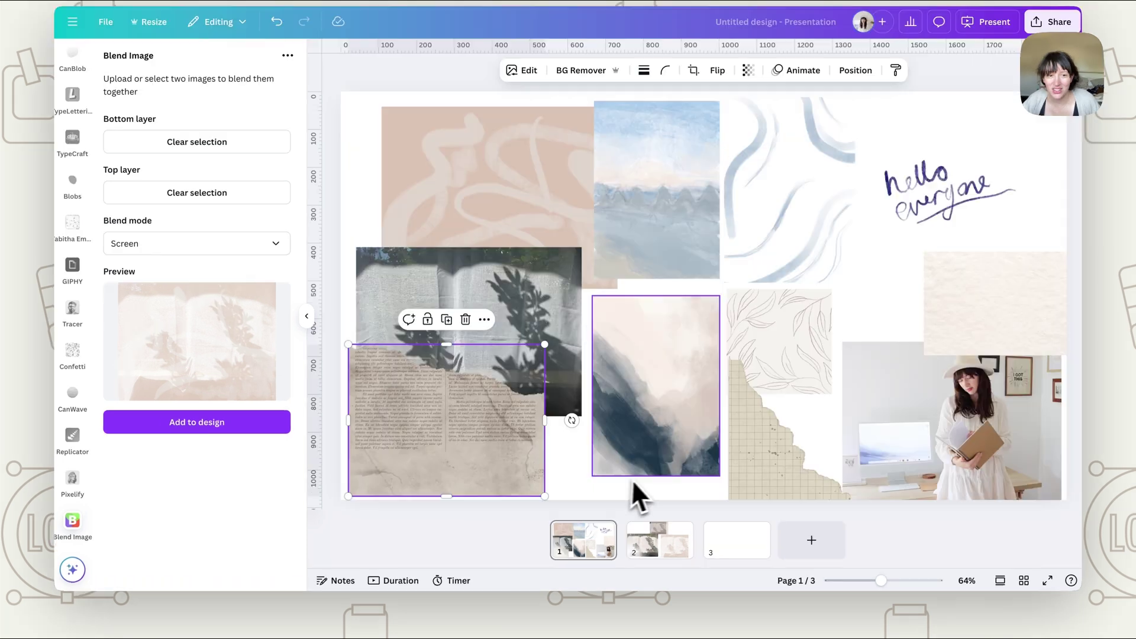
Bring the woman photo, beige paper and torn newspaper to page 3, enlarging the photo
{"action": "left_click", "coordinate": [911, 408]}
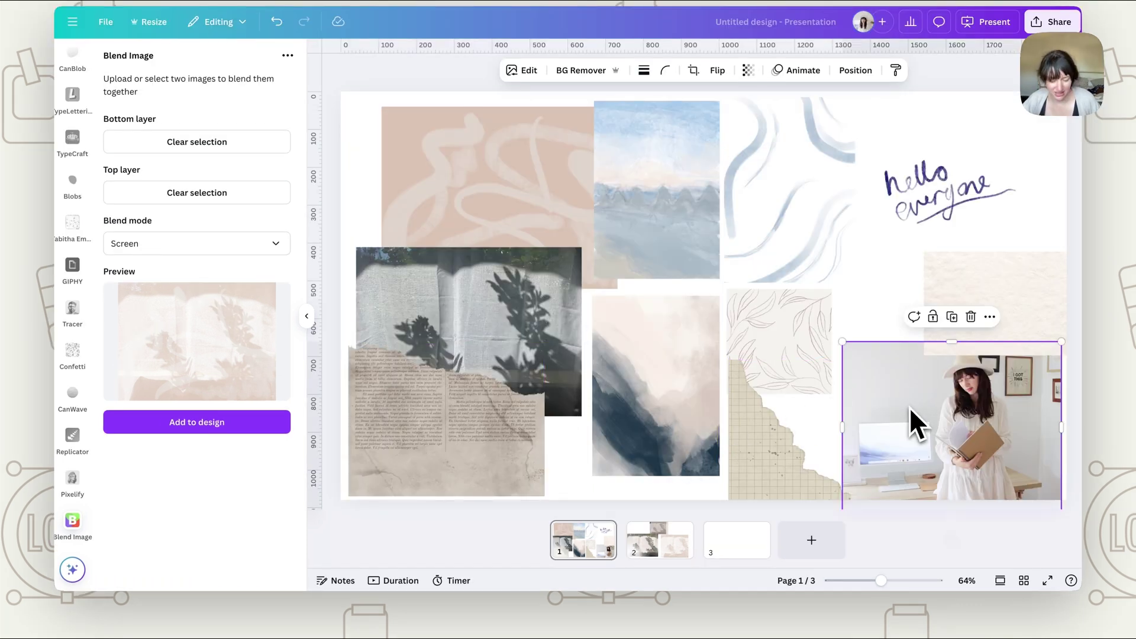
{"action": "left_click", "coordinate": [994, 308], "text": "shift"}
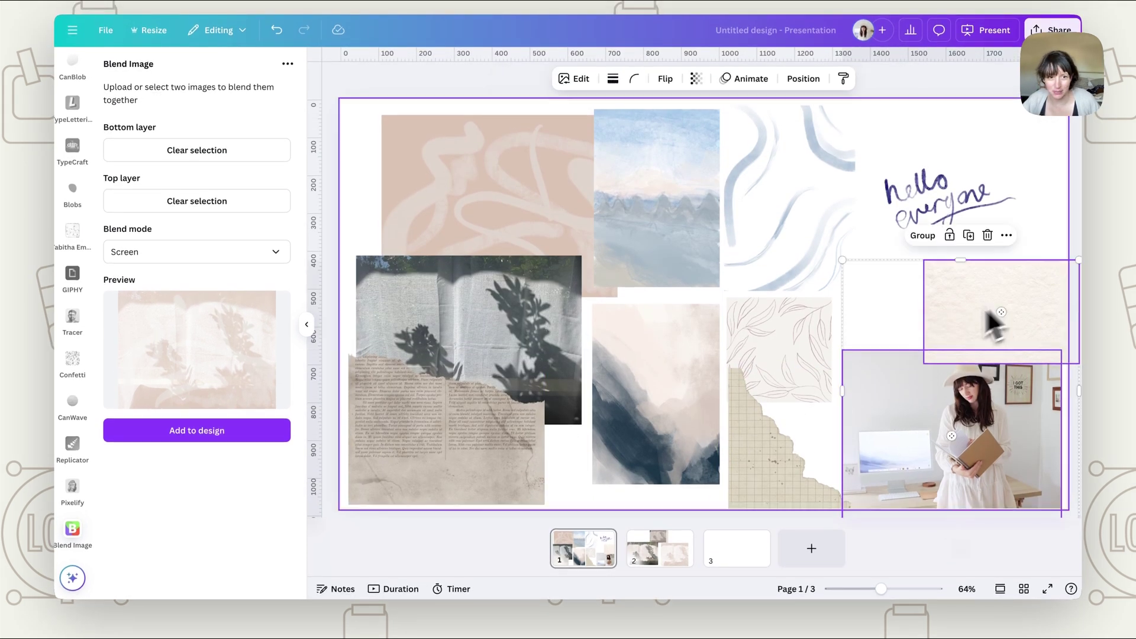
{"action": "left_click", "coordinate": [436, 456], "text": "shift"}
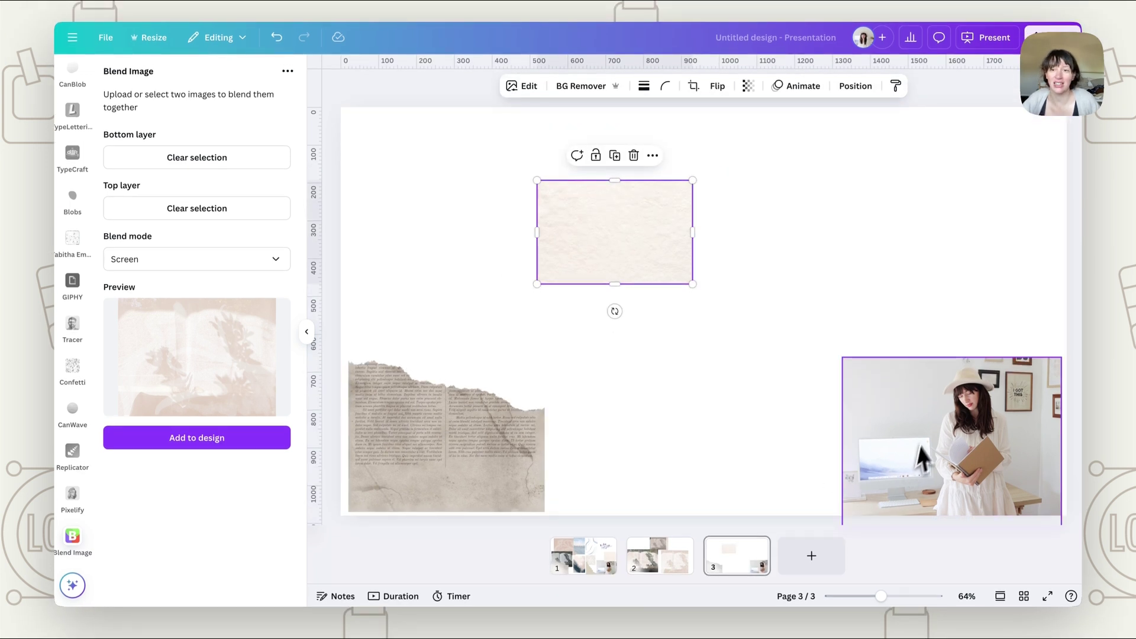
{"action": "left_click_drag", "start_coordinate": [924, 424], "coordinate": [838, 325]}
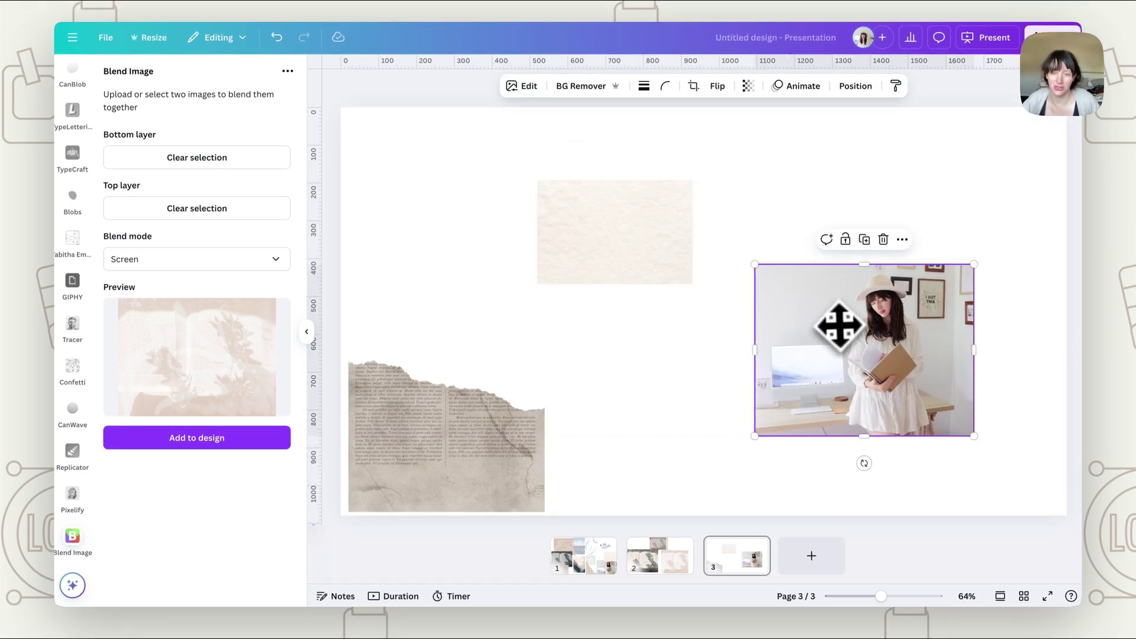
{"action": "left_click_drag", "start_coordinate": [754, 264], "coordinate": [761, 317]}
Enlarge and widen the beige paper so it overlaps the woman photo
{"action": "left_click", "coordinate": [604, 261]}
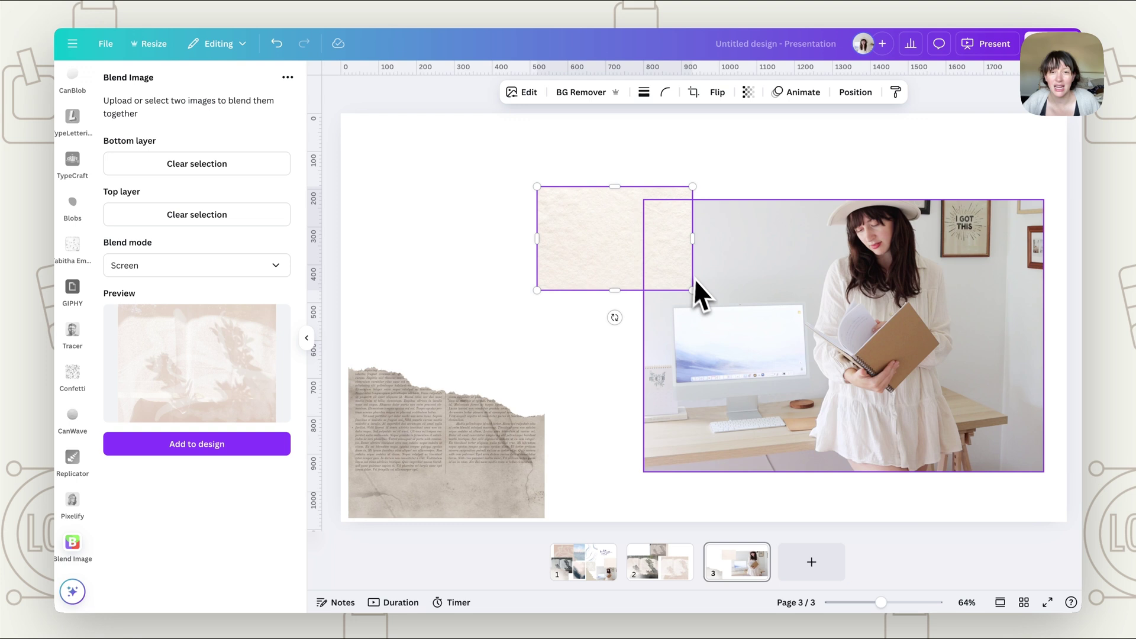
{"action": "left_click_drag", "start_coordinate": [694, 291], "coordinate": [834, 459]}
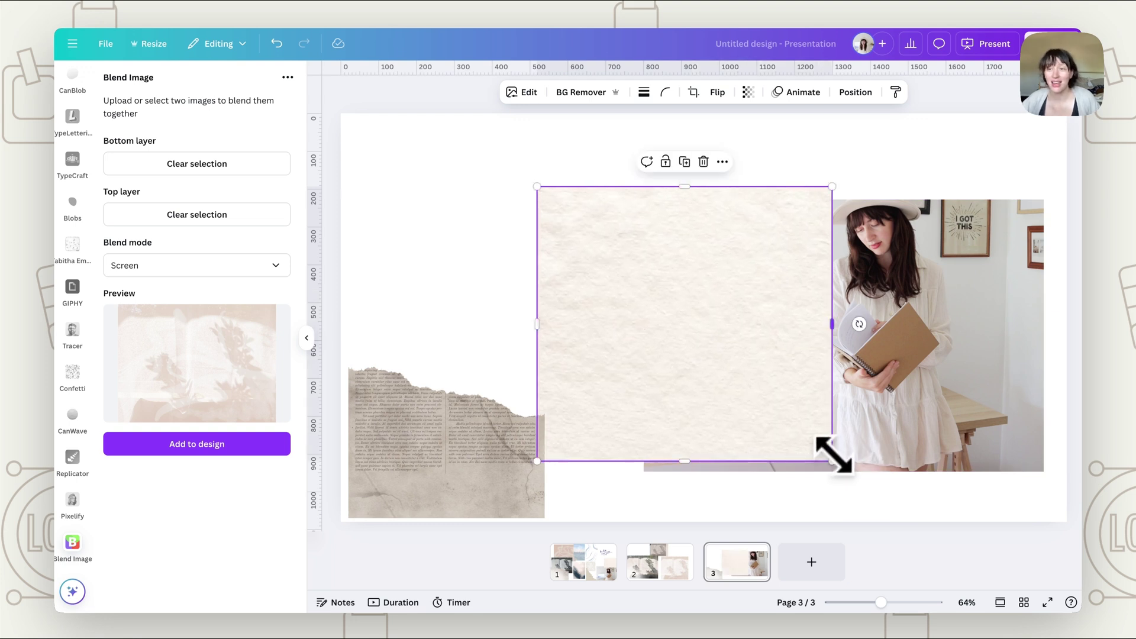
{"action": "left_click_drag", "start_coordinate": [833, 324], "coordinate": [932, 321]}
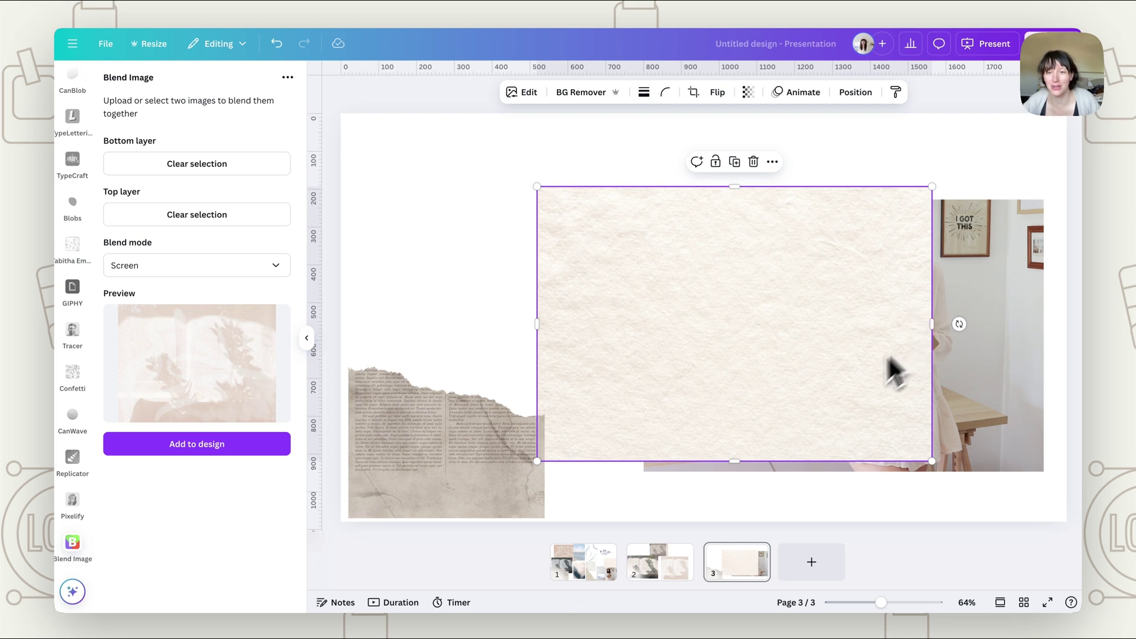
{"action": "left_click", "coordinate": [793, 279]}
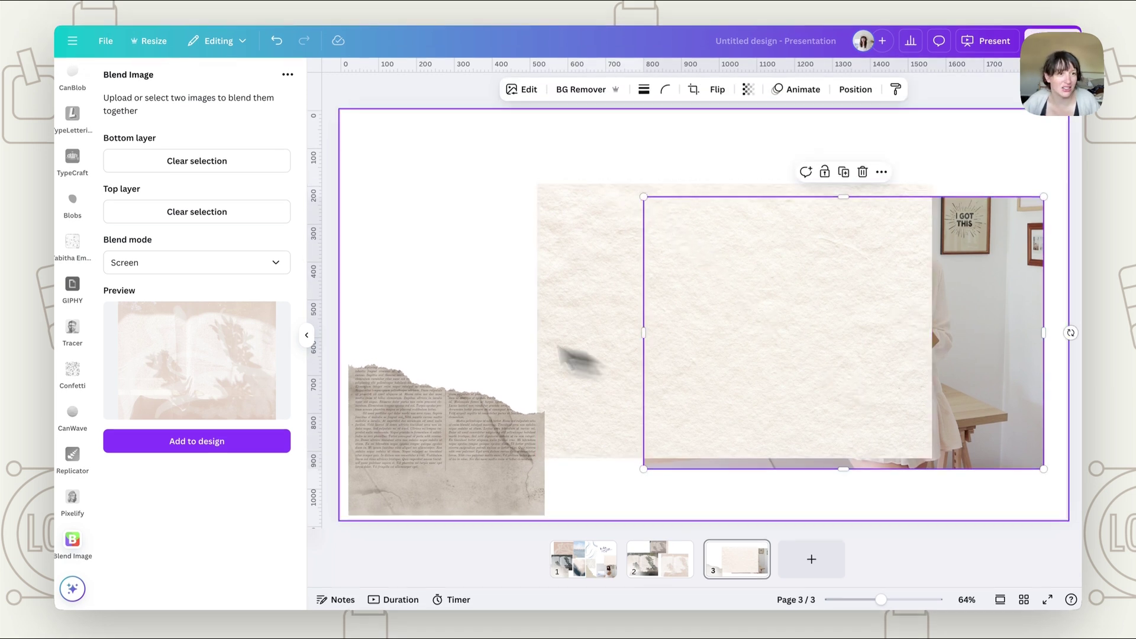
Reload Blend Image's bottom and top layers with the woman photo and the beige paper
{"action": "left_click", "coordinate": [212, 231]}
{"action": "left_click", "coordinate": [202, 171]}
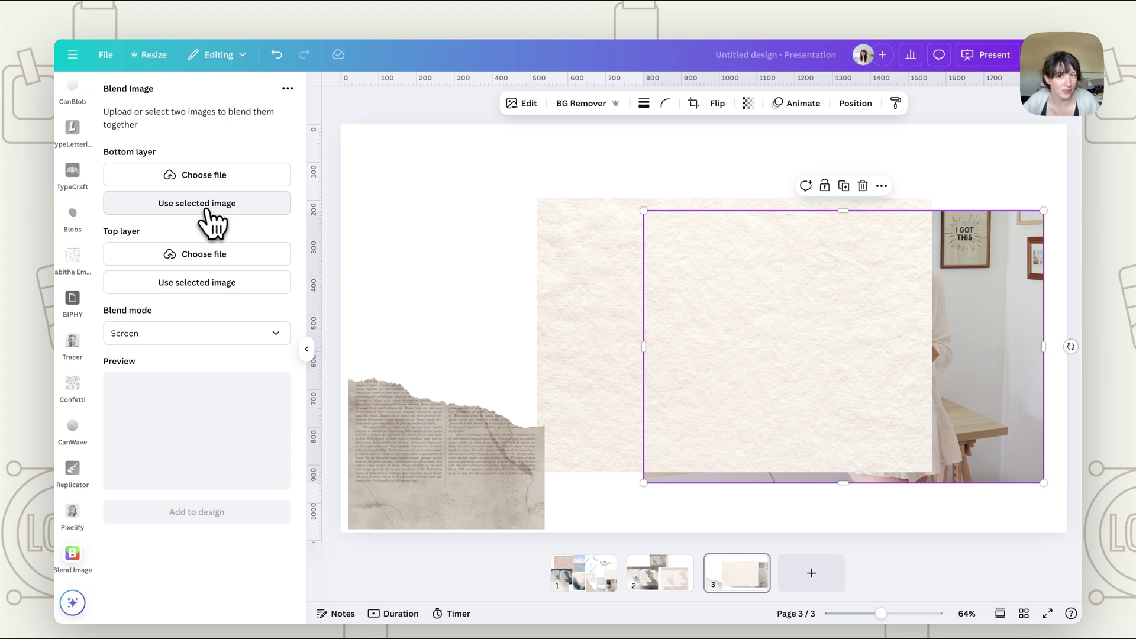
{"action": "left_click", "coordinate": [207, 213]}
{"action": "left_click", "coordinate": [781, 363]}
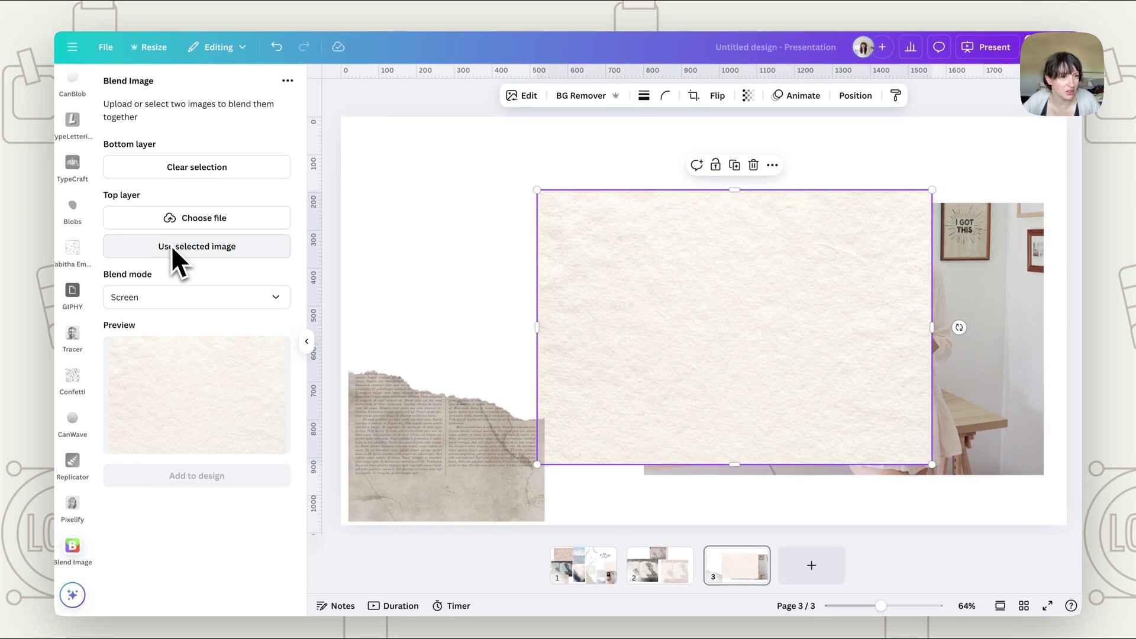
{"action": "left_click", "coordinate": [201, 245]}
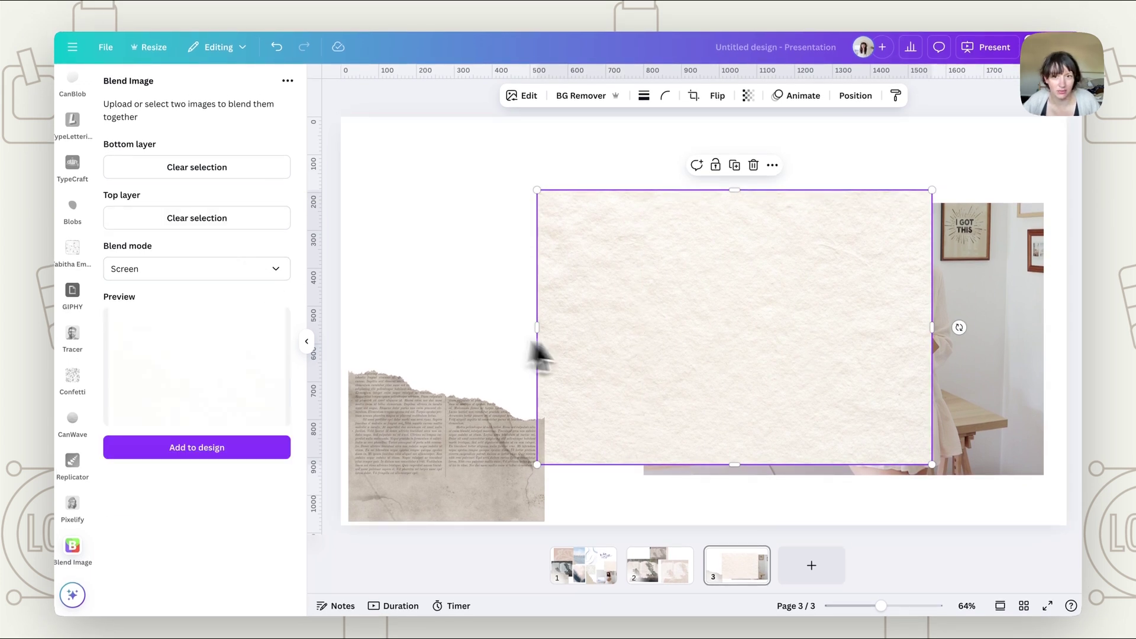
{"action": "left_click_drag", "start_coordinate": [618, 368], "coordinate": [708, 367]}
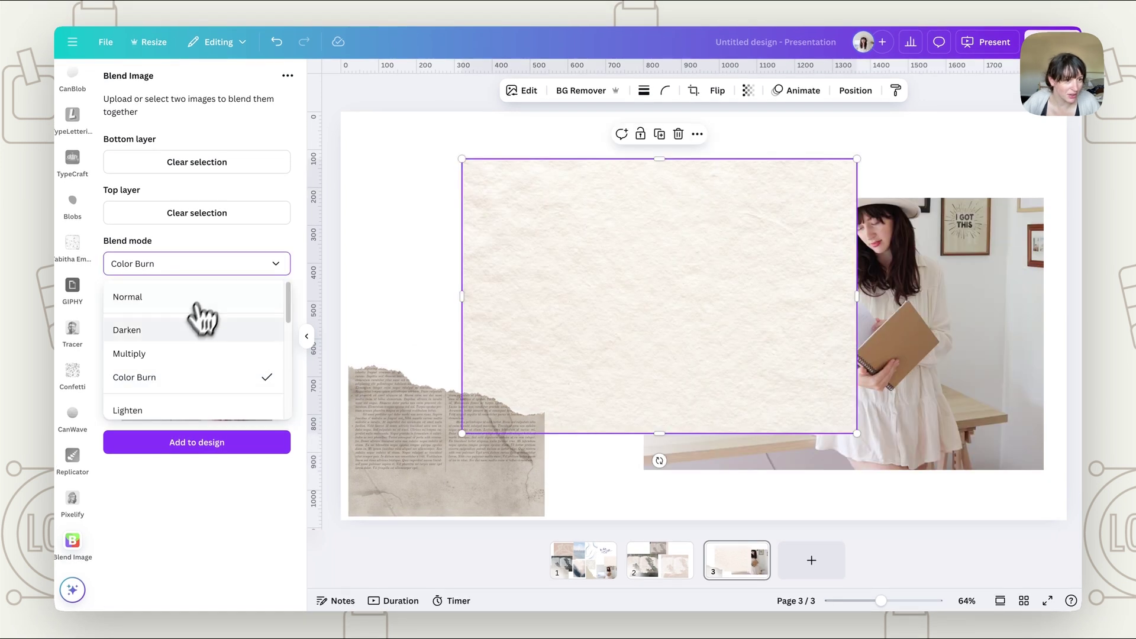
Add a Multiply blend to page 3, after trying Darken, and delete the separate beige paper
{"action": "left_click", "coordinate": [190, 329]}
{"action": "left_click", "coordinate": [198, 264]}
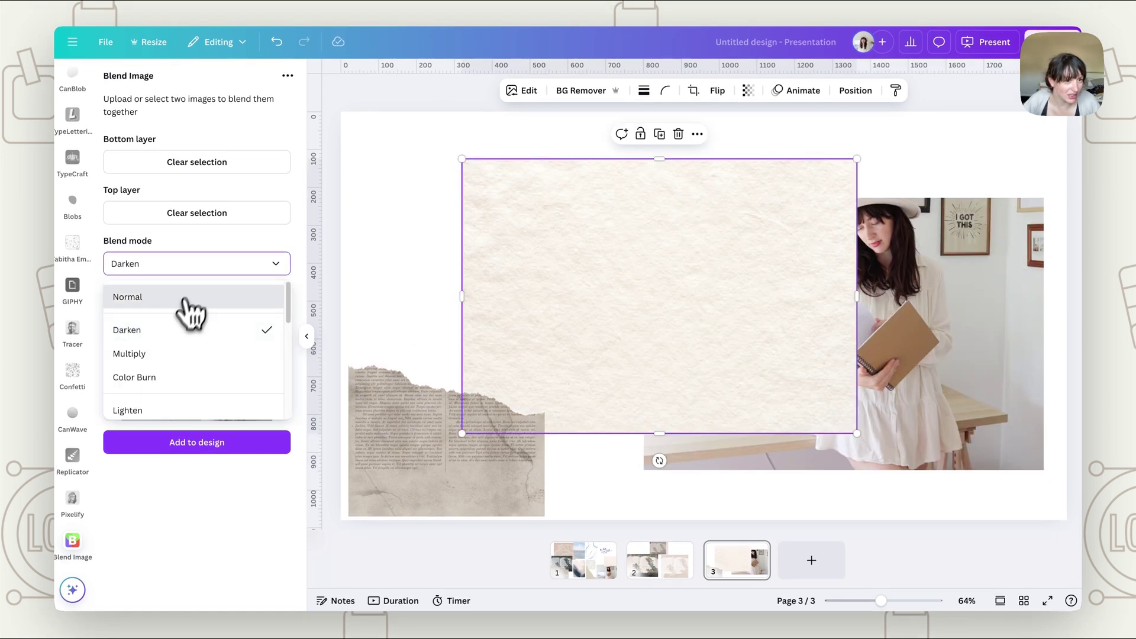
{"action": "left_click", "coordinate": [181, 354]}
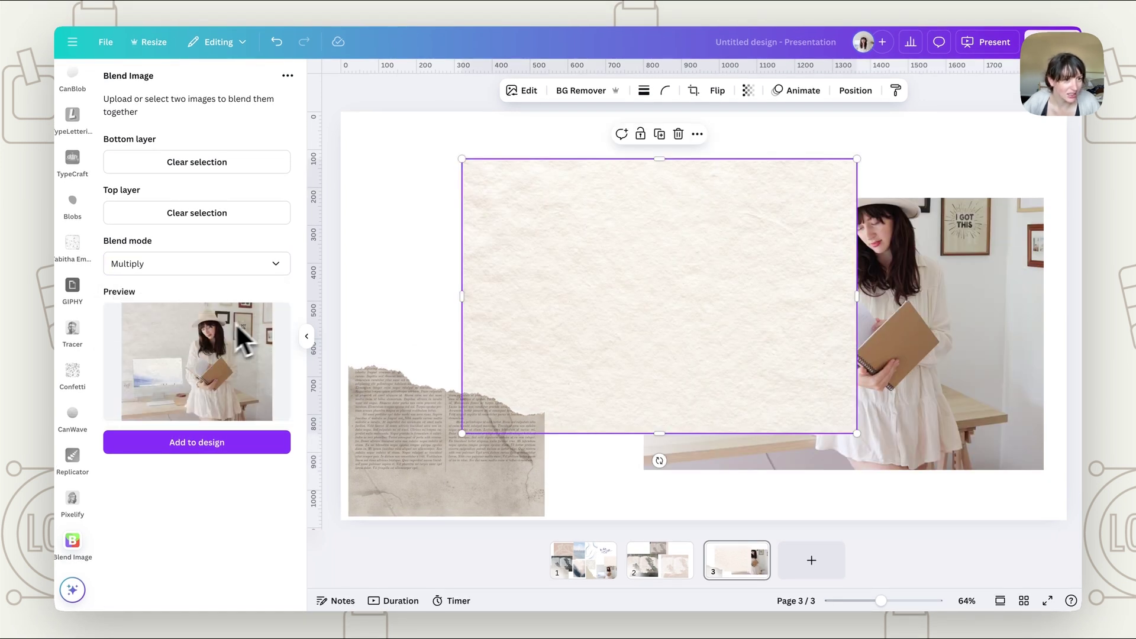
{"action": "left_click", "coordinate": [198, 442]}
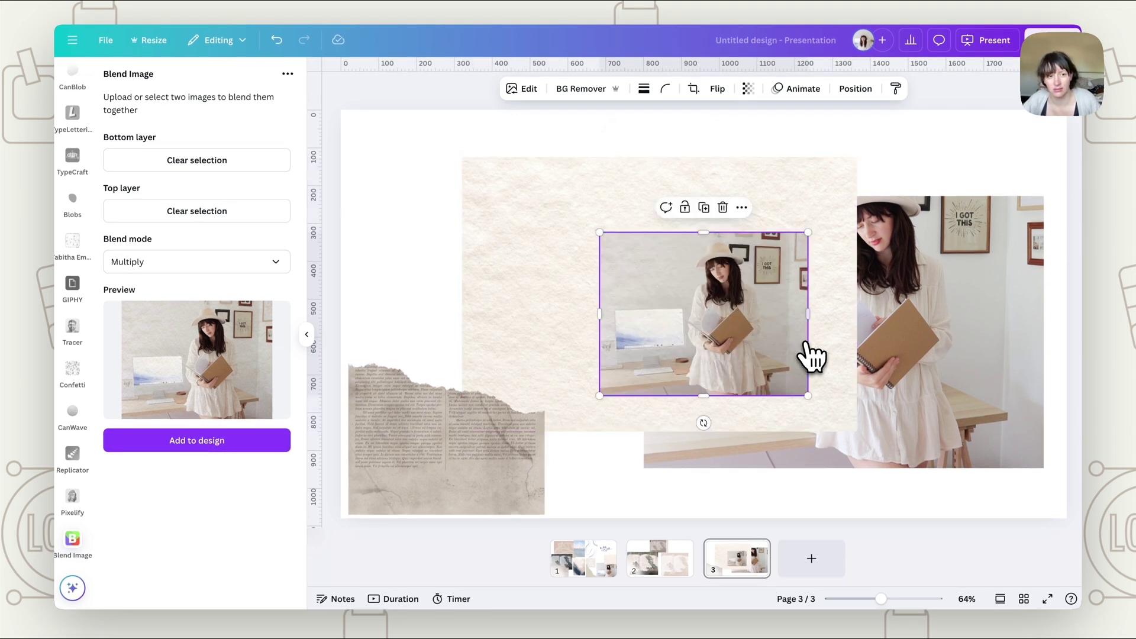
{"action": "left_click", "coordinate": [806, 219]}
{"action": "key", "text": "Delete"}
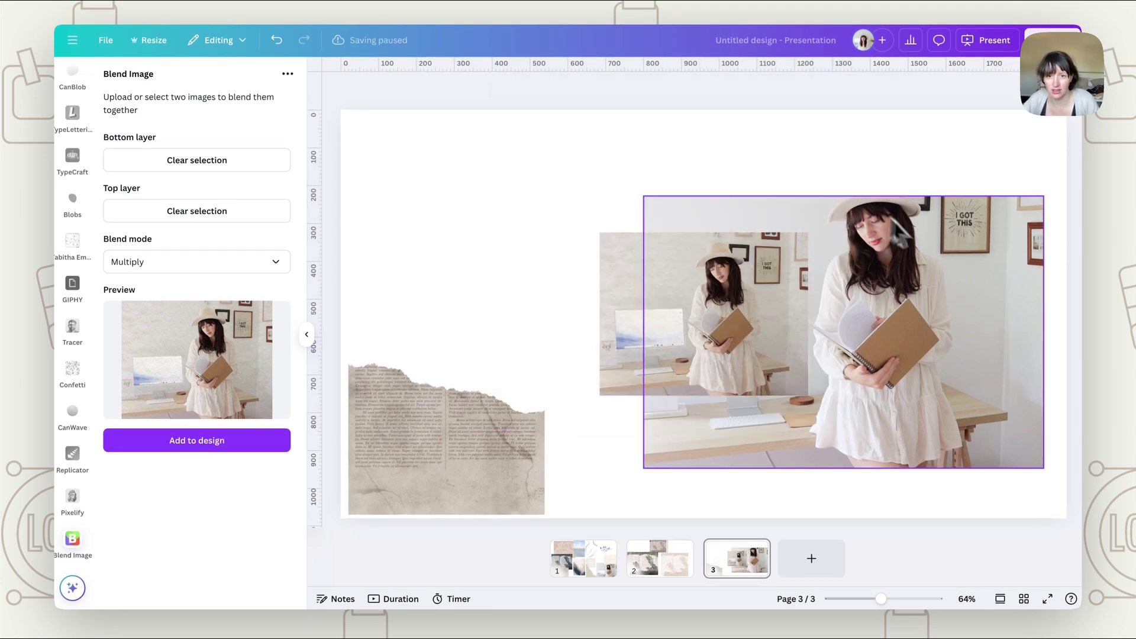
Delete the original photo, then enlarge and reposition the blended photo and torn newspaper
{"action": "key", "text": "Delete"}
{"action": "left_click_drag", "start_coordinate": [648, 300], "coordinate": [599, 251]}
{"action": "left_click_drag", "start_coordinate": [748, 339], "coordinate": [940, 494]}
{"action": "left_click_drag", "start_coordinate": [797, 436], "coordinate": [888, 439]}
{"action": "left_click", "coordinate": [609, 307]}
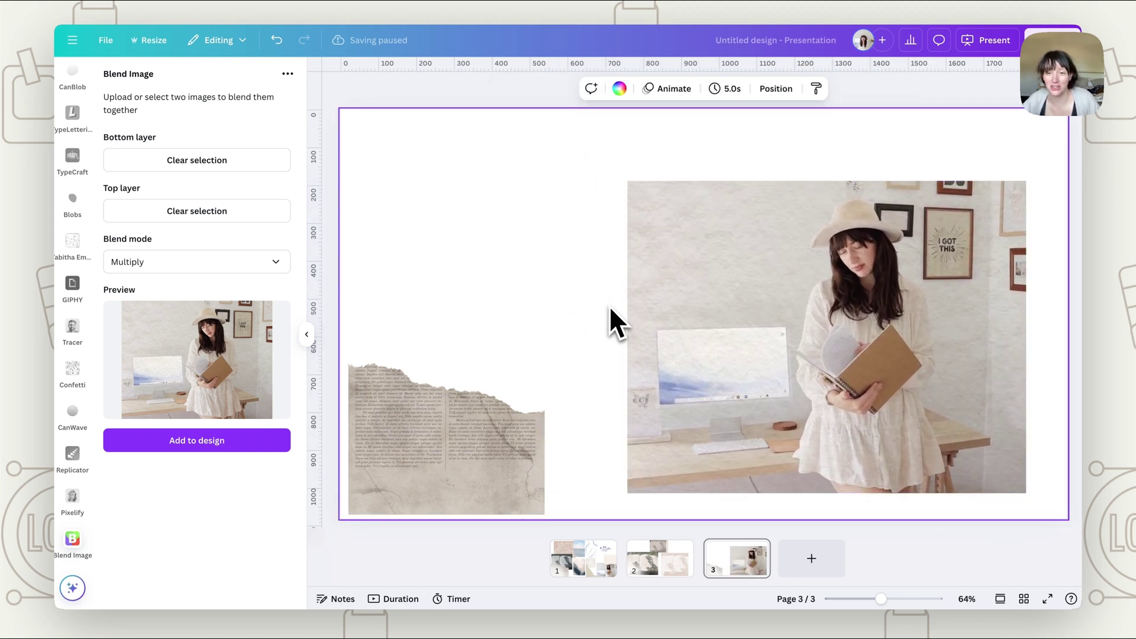
{"action": "left_click_drag", "start_coordinate": [470, 448], "coordinate": [523, 436]}
{"action": "left_click", "coordinate": [745, 272]}
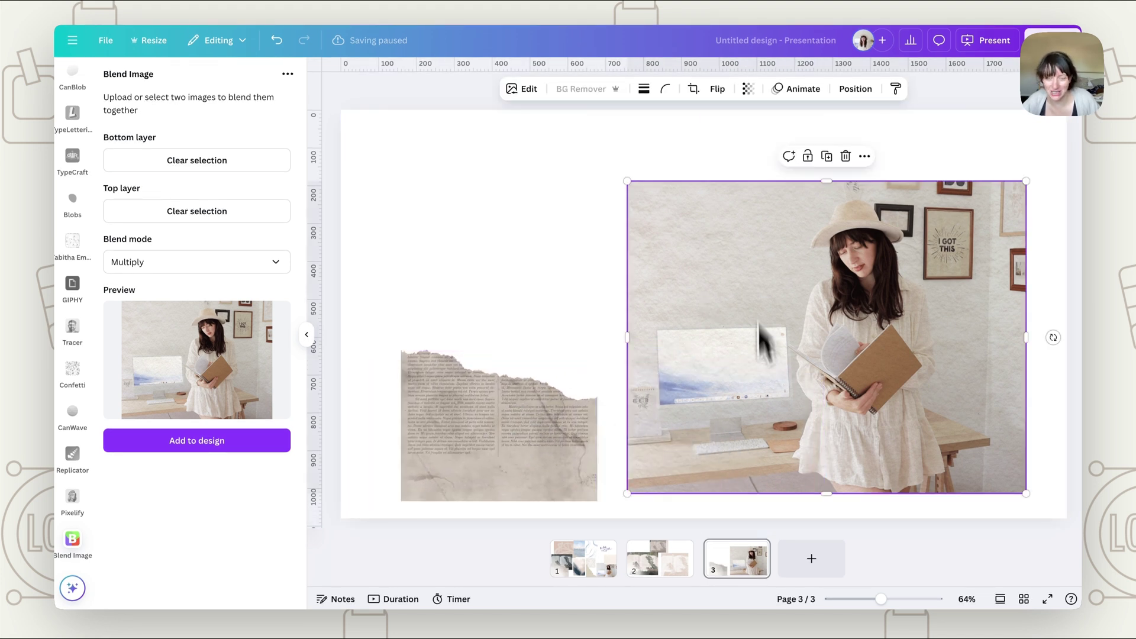
{"action": "left_click", "coordinate": [568, 429]}
{"action": "left_click_drag", "start_coordinate": [597, 352], "coordinate": [687, 328]}
{"action": "left_click", "coordinate": [771, 354]}
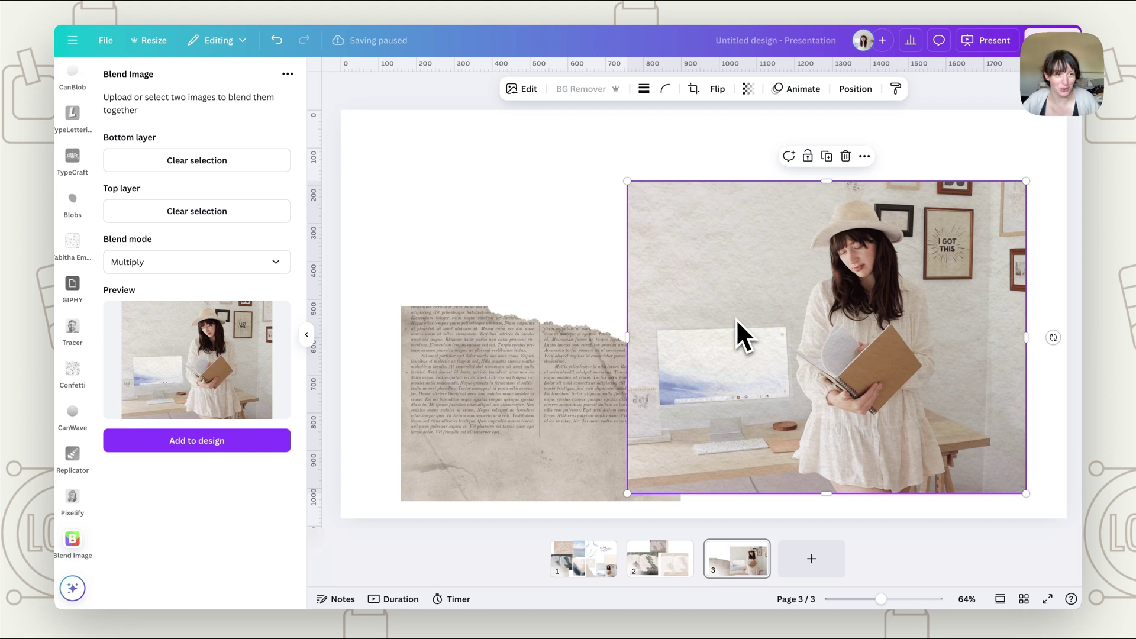
Load the blended photo as bottom layer and the torn newspaper on top, keeping Screen
{"action": "left_click", "coordinate": [142, 161]}
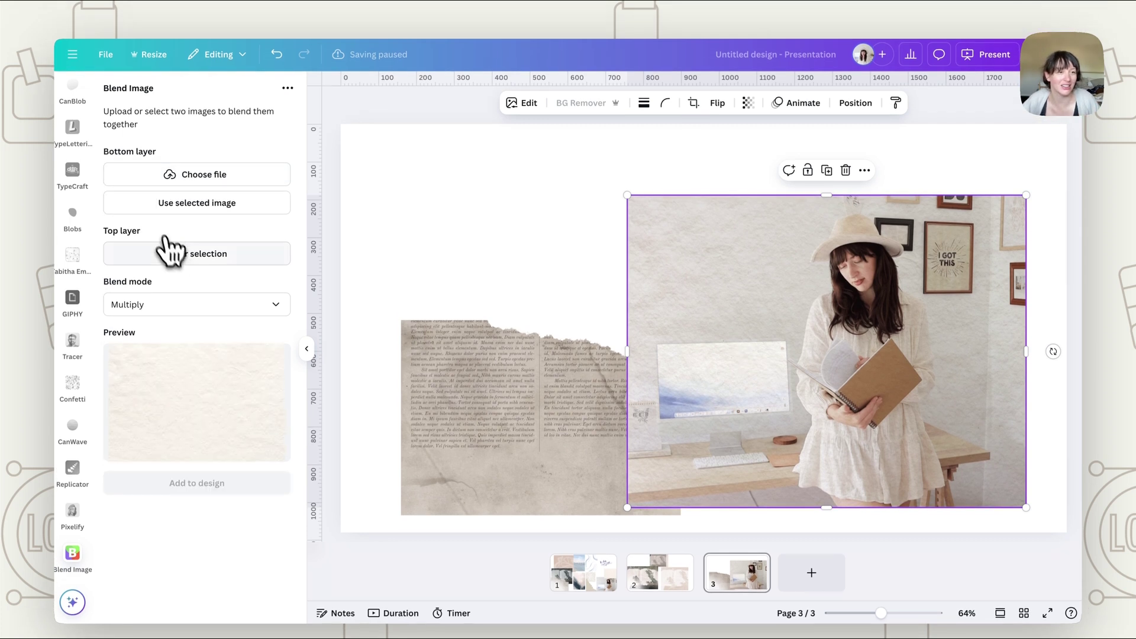
{"action": "left_click", "coordinate": [169, 252]}
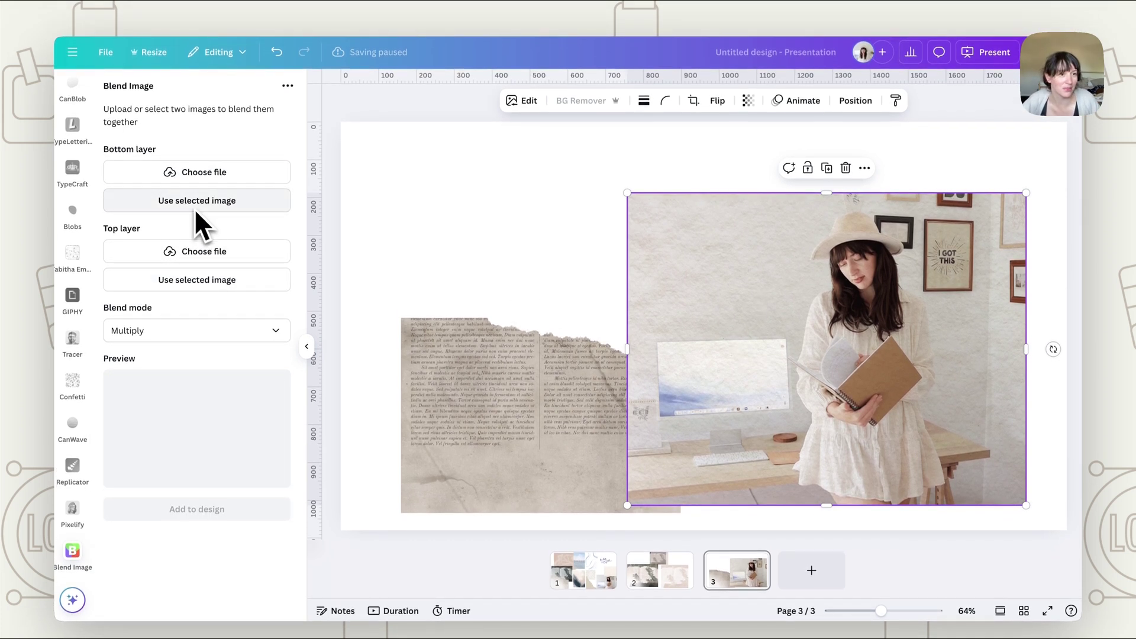
{"action": "left_click", "coordinate": [568, 423]}
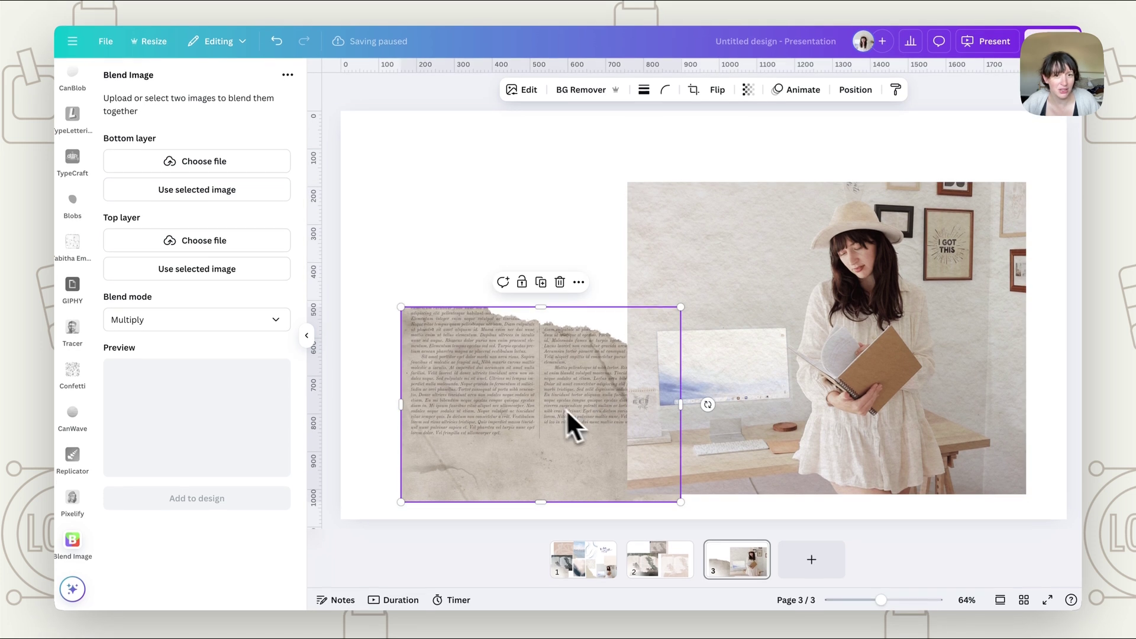
{"action": "left_click", "coordinate": [205, 272]}
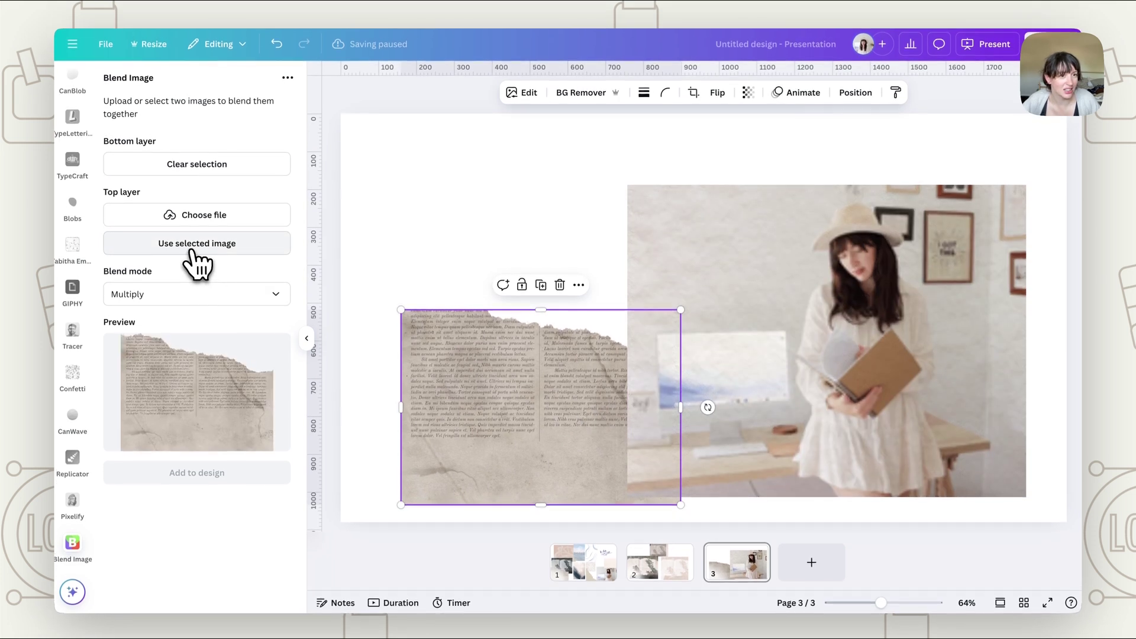
{"action": "left_click", "coordinate": [192, 247]}
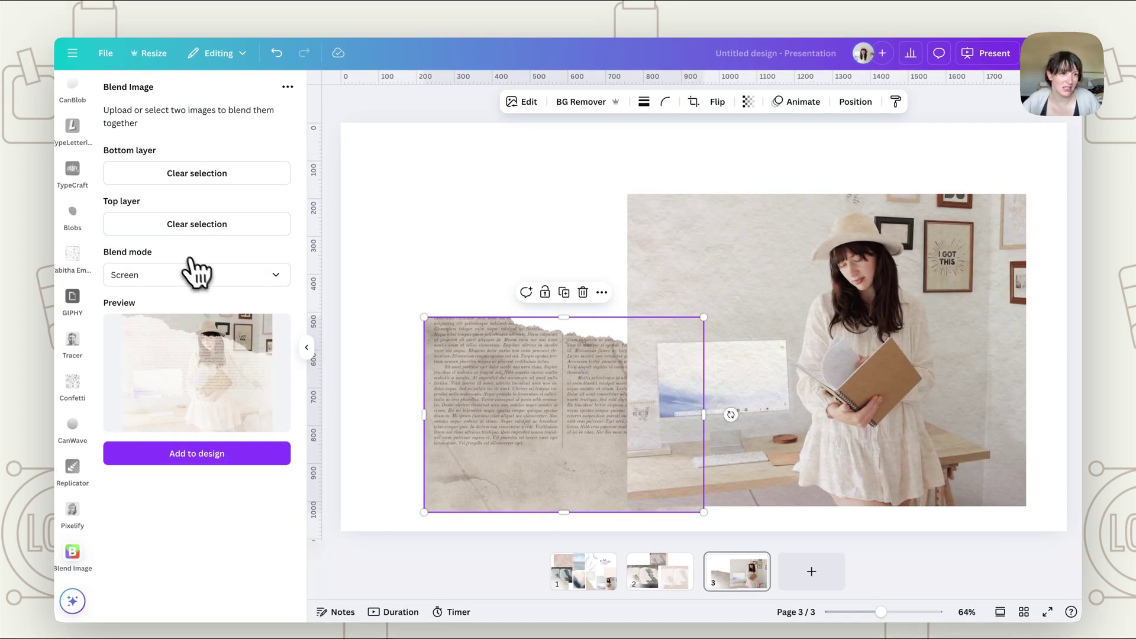
{"action": "left_click", "coordinate": [189, 289]}
{"action": "scroll", "coordinate": [203, 379], "scroll_direction": "down", "scroll_amount": 3}
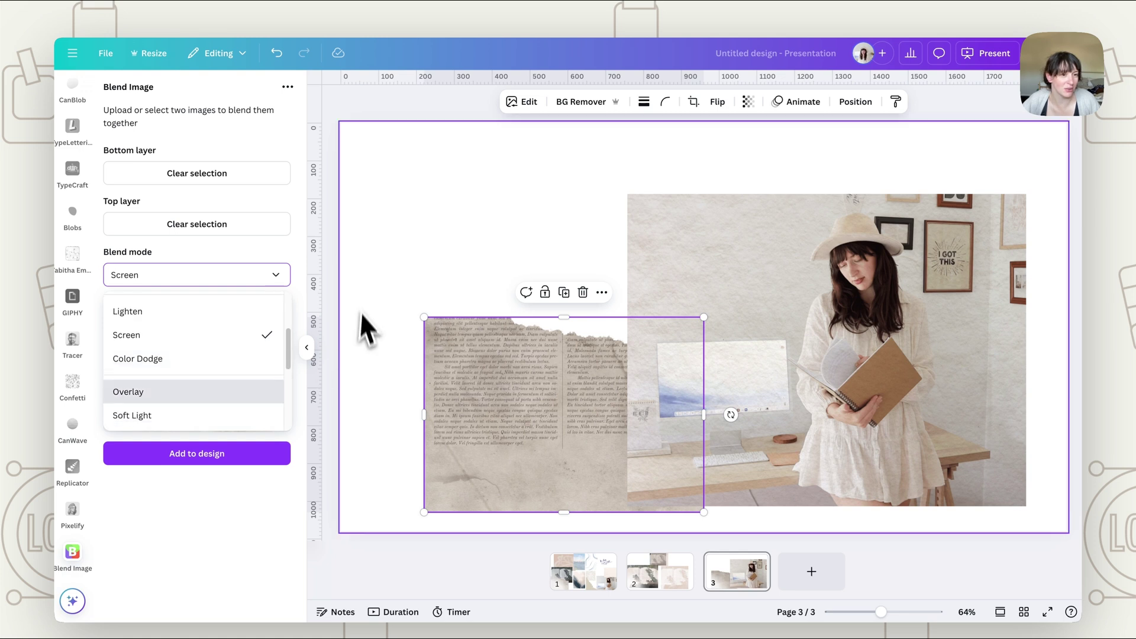
{"action": "left_click", "coordinate": [311, 294]}
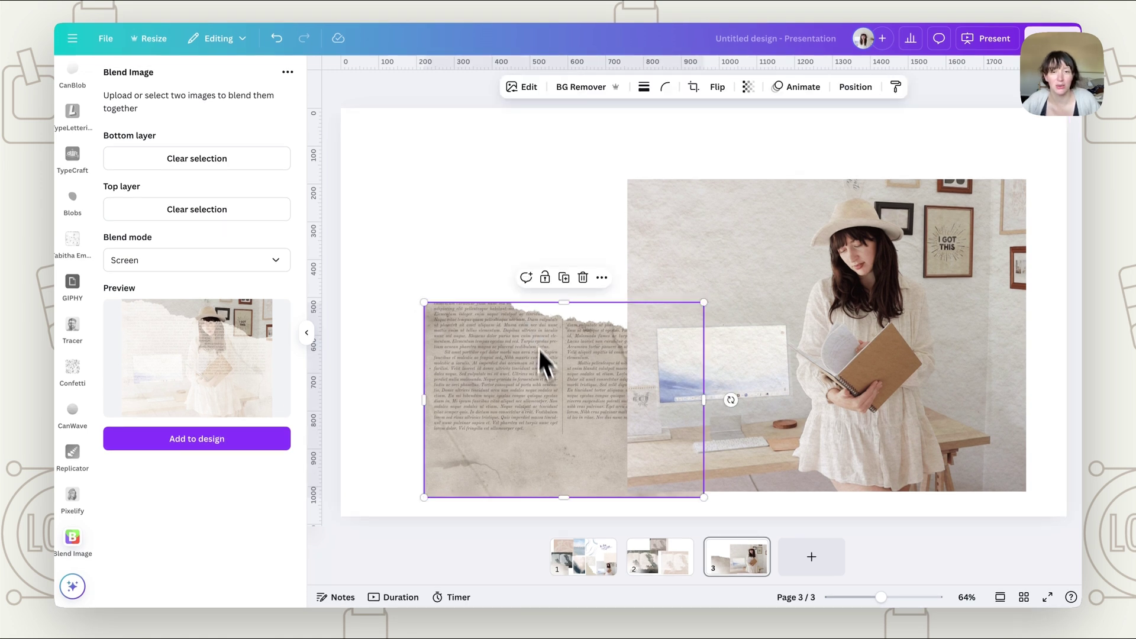
Fade the newspaper to transparency 27 and load the woman photo and newspaper as blend layers
{"action": "left_click", "coordinate": [749, 103]}
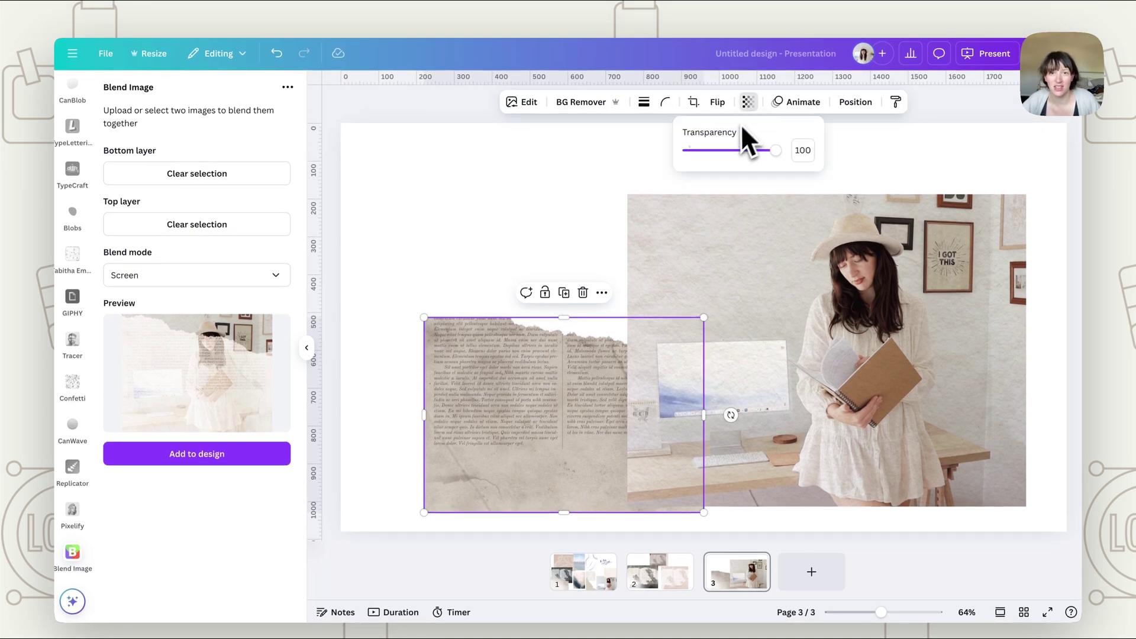
{"action": "left_click_drag", "start_coordinate": [745, 150], "coordinate": [712, 151]}
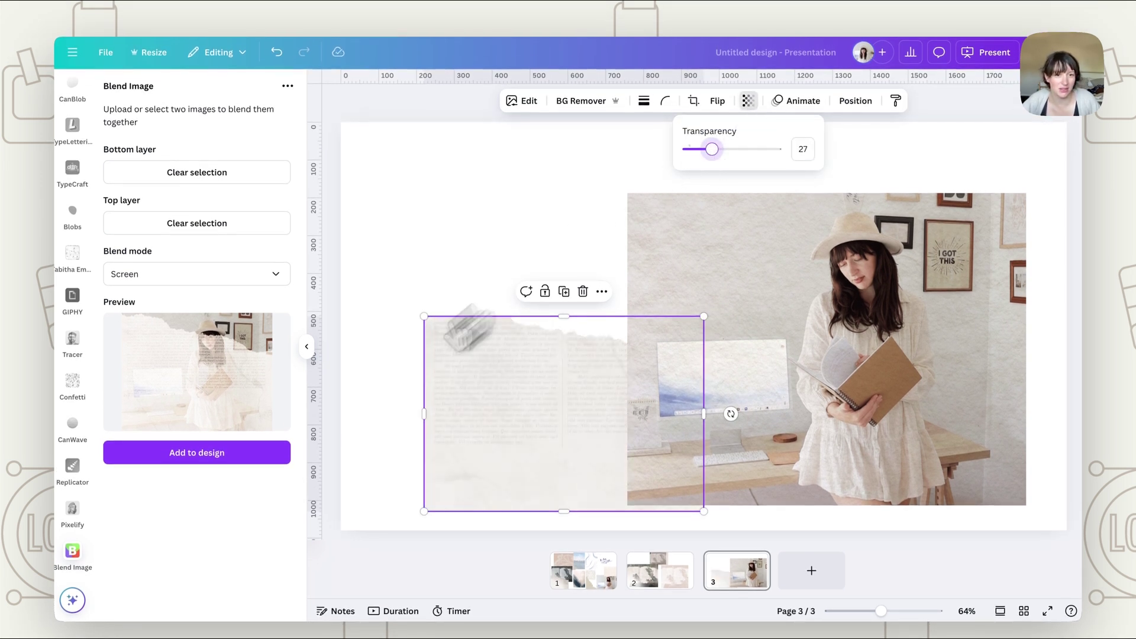
{"action": "left_click", "coordinate": [229, 226]}
{"action": "left_click", "coordinate": [222, 168]}
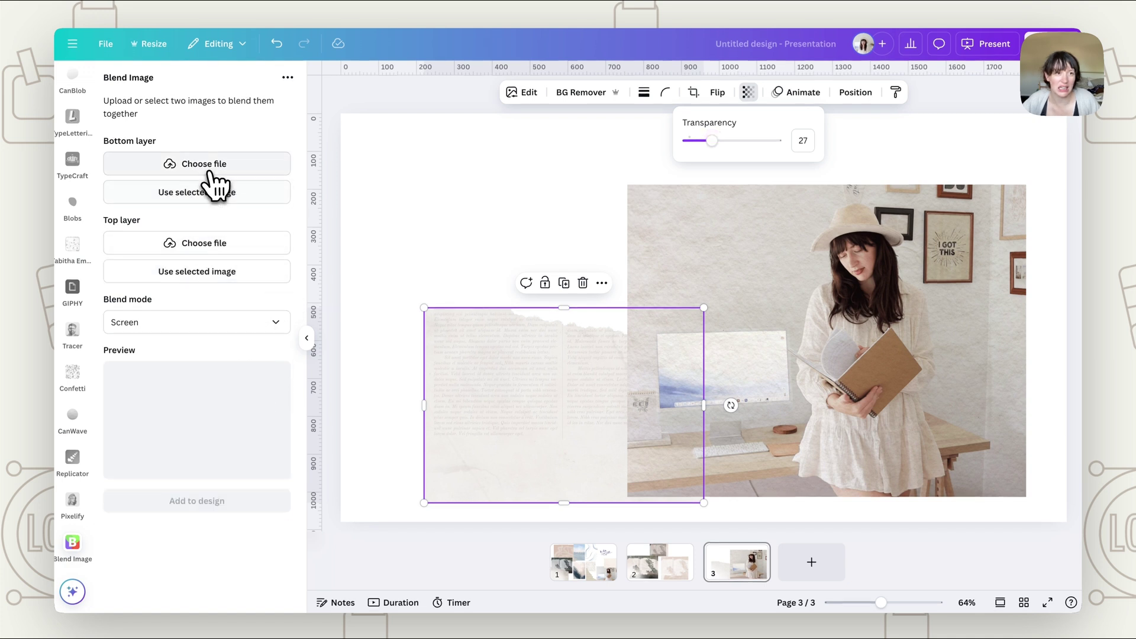
{"action": "left_click", "coordinate": [649, 279]}
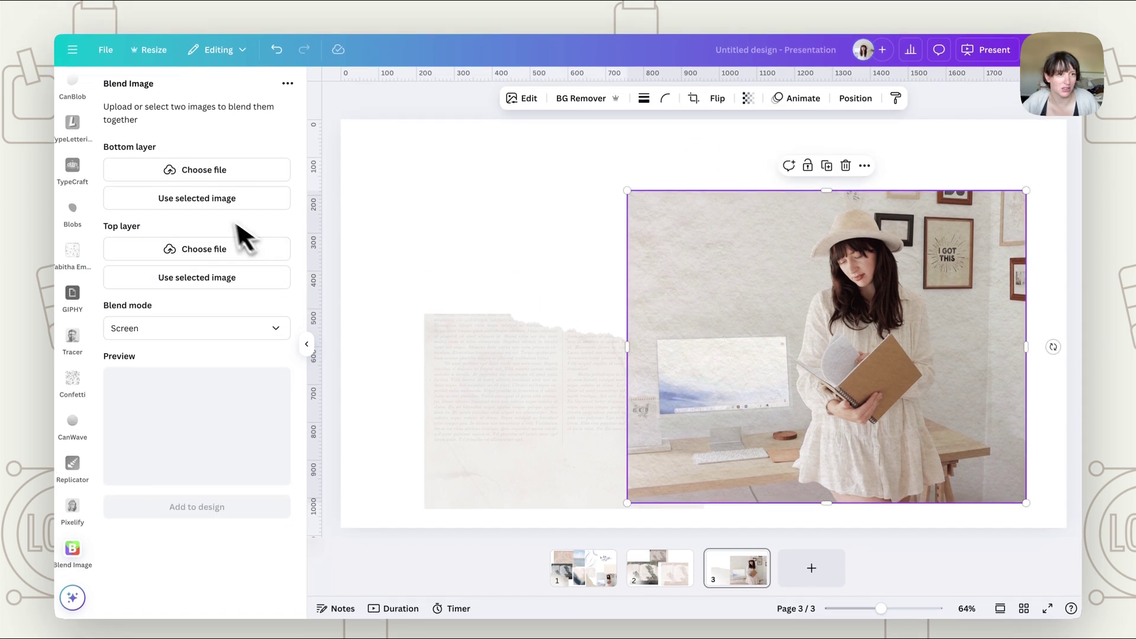
{"action": "left_click", "coordinate": [197, 198]}
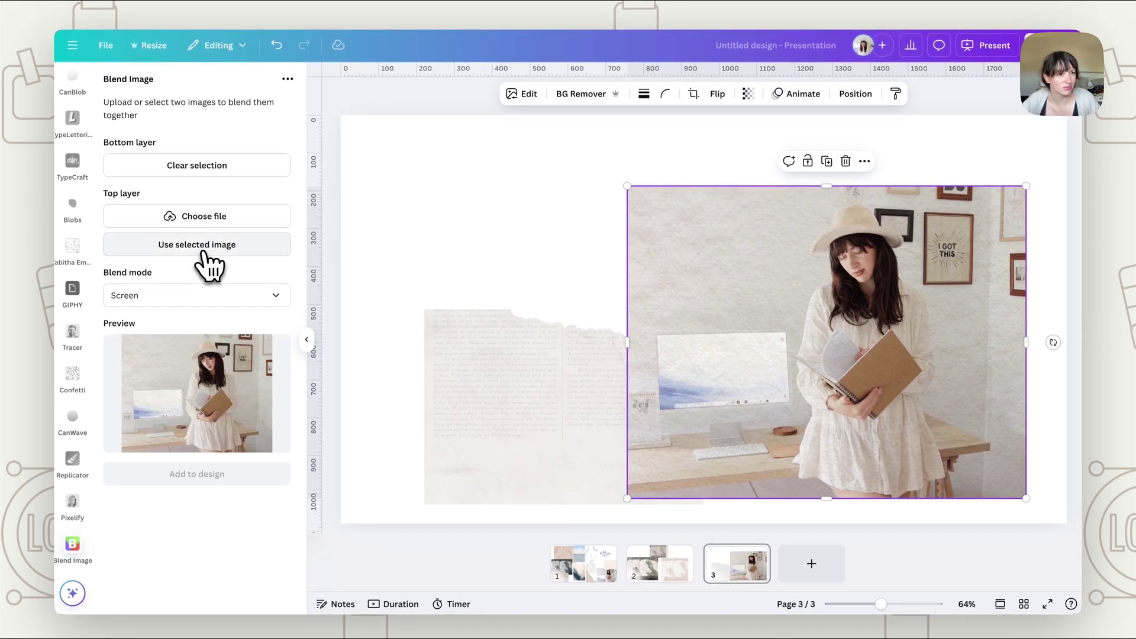
{"action": "left_click", "coordinate": [207, 261]}
{"action": "left_click", "coordinate": [536, 317]}
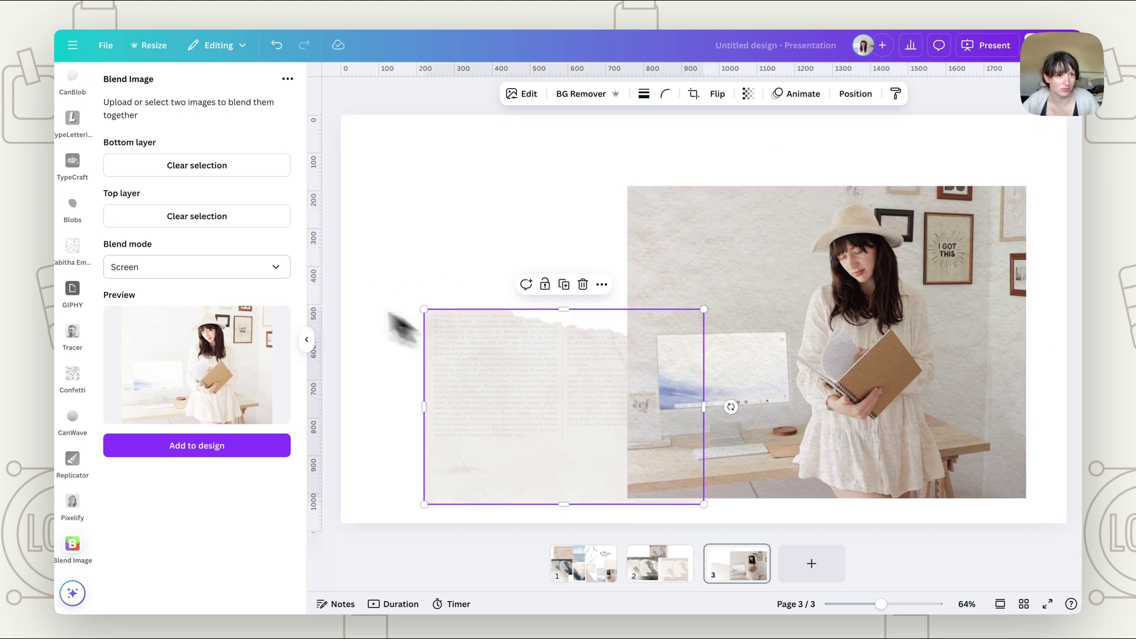
{"action": "left_click", "coordinate": [213, 226]}
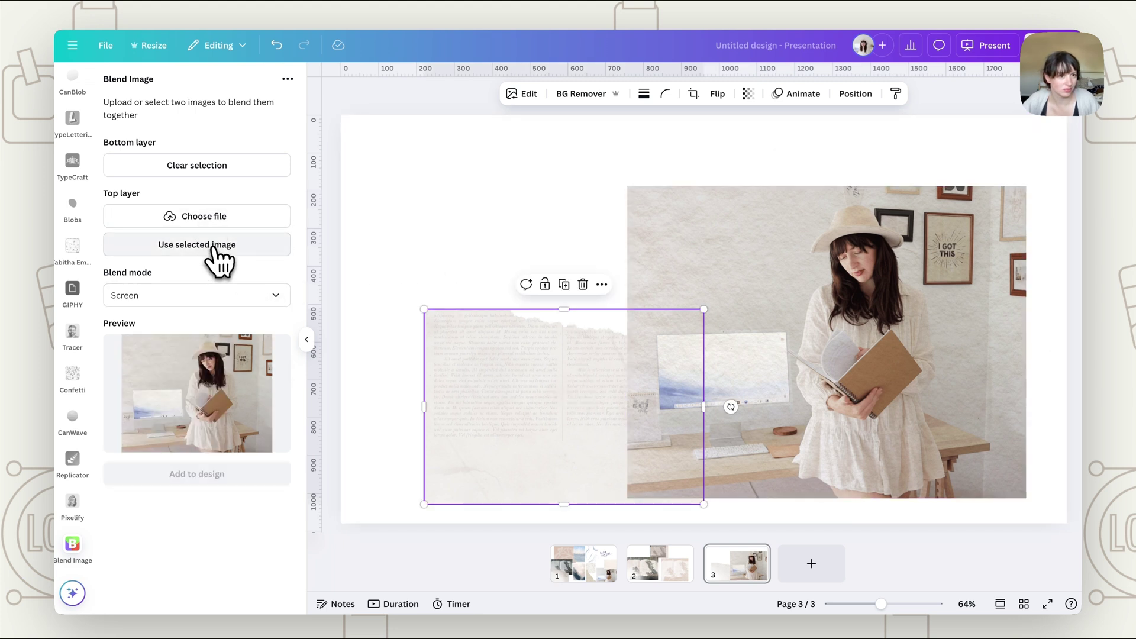
{"action": "left_click", "coordinate": [216, 264]}
Try the Hue and Difference blend modes, then settle on Soft Light
{"action": "left_click", "coordinate": [216, 266]}
{"action": "scroll", "coordinate": [195, 379], "scroll_direction": "down", "scroll_amount": 3}
{"action": "left_click", "coordinate": [170, 392]}
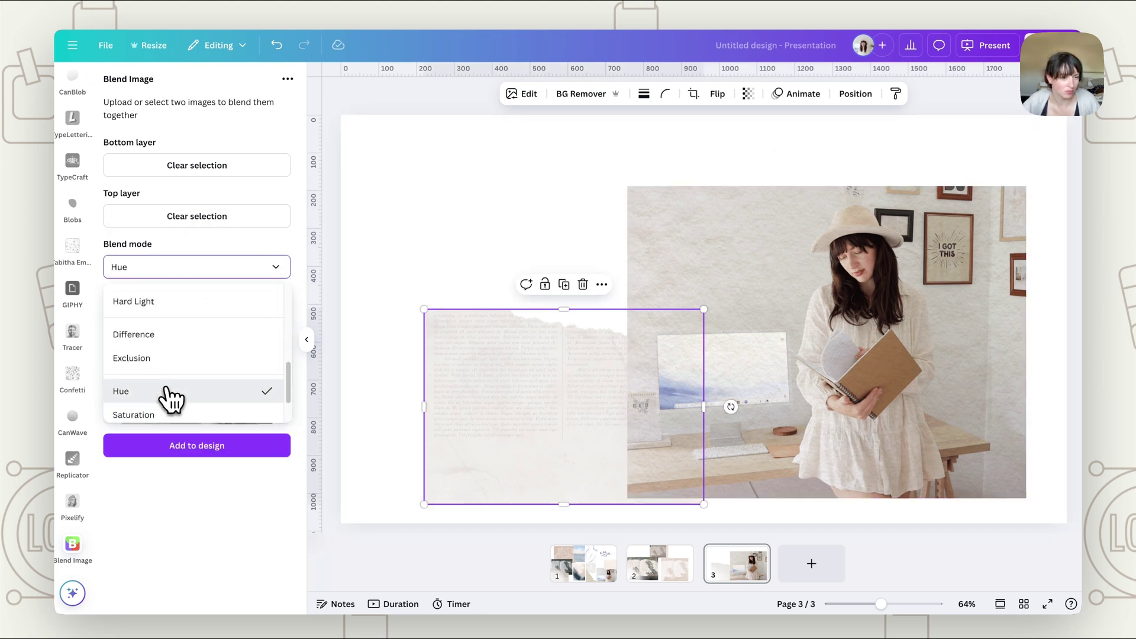
{"action": "left_click", "coordinate": [217, 265]}
{"action": "left_click", "coordinate": [161, 358]}
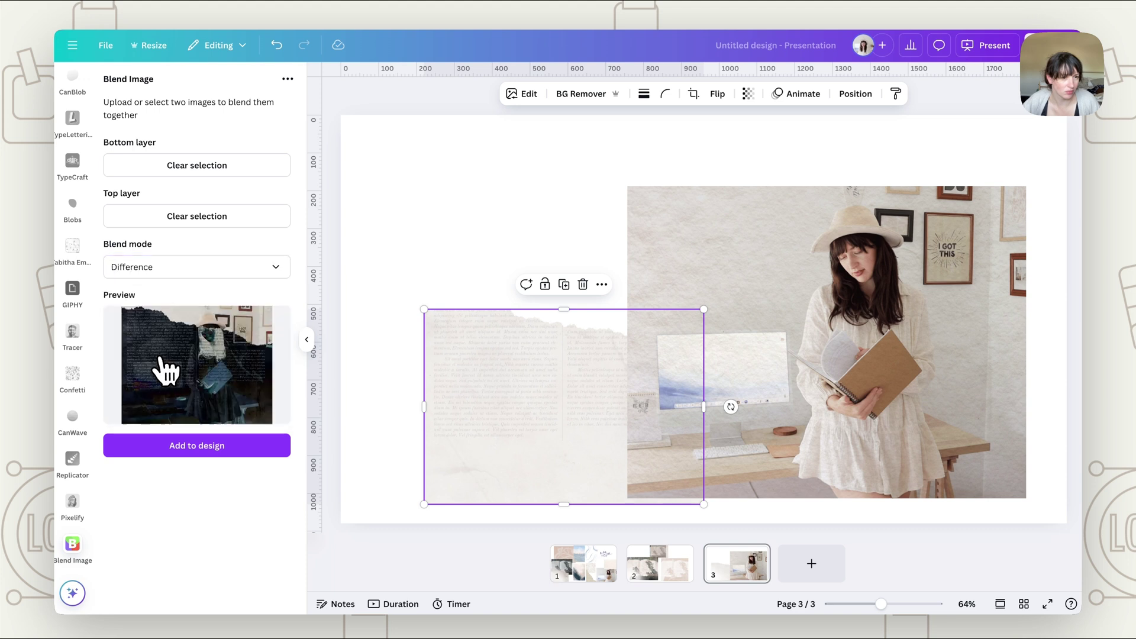
{"action": "left_click", "coordinate": [238, 275]}
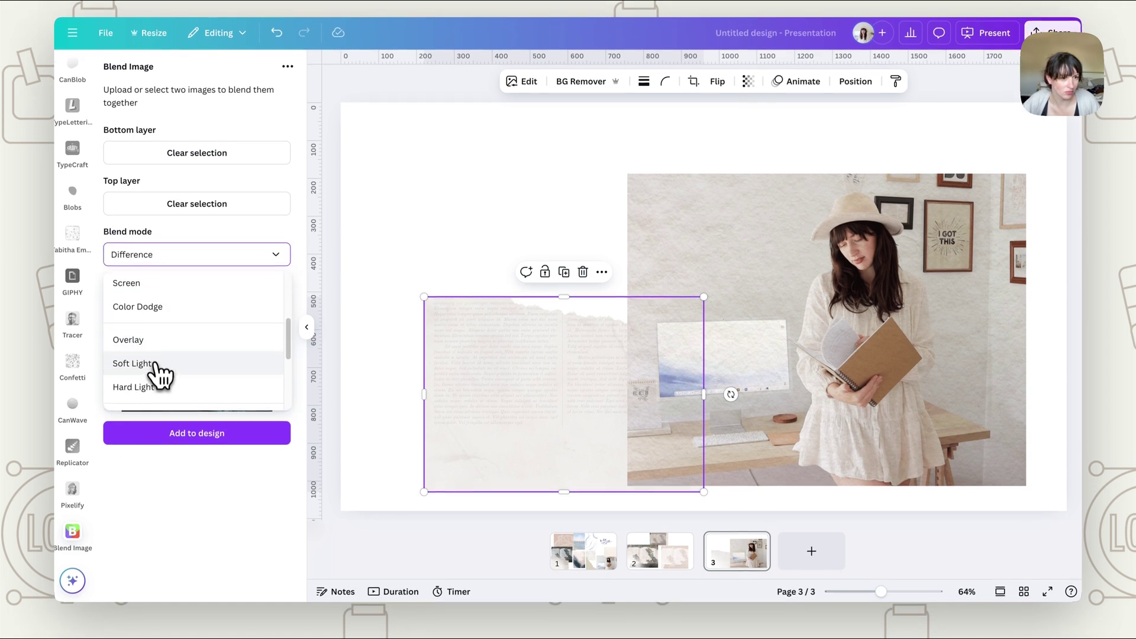
{"action": "left_click", "coordinate": [159, 379]}
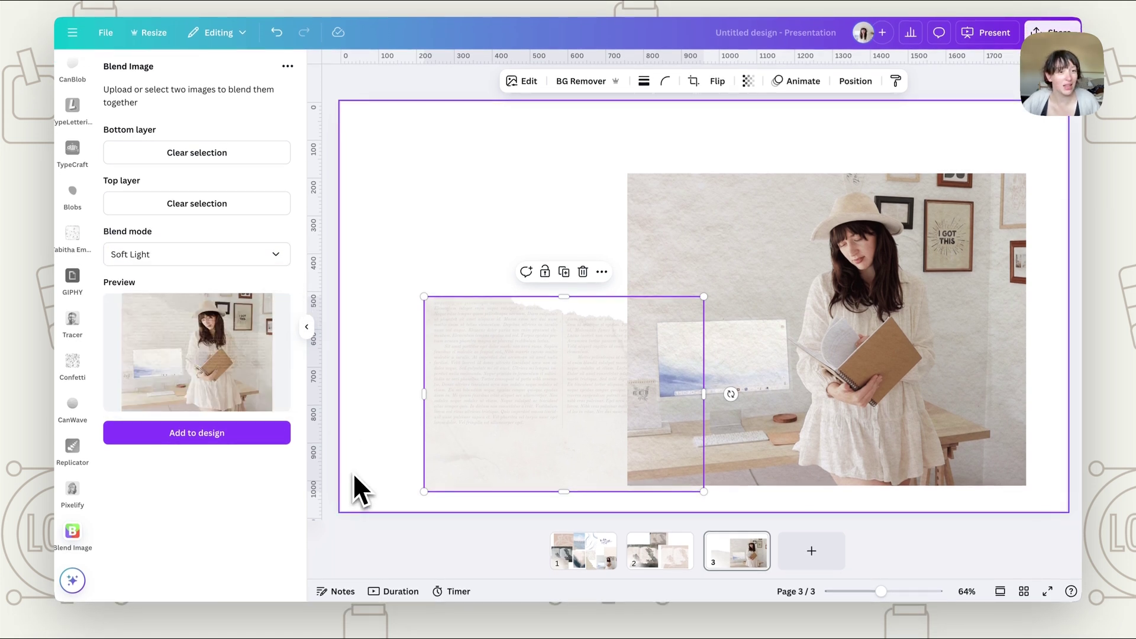
Add the Soft Light blend to page 3, delete the torn-paper texture, and reposition the result
{"action": "left_click", "coordinate": [244, 436]}
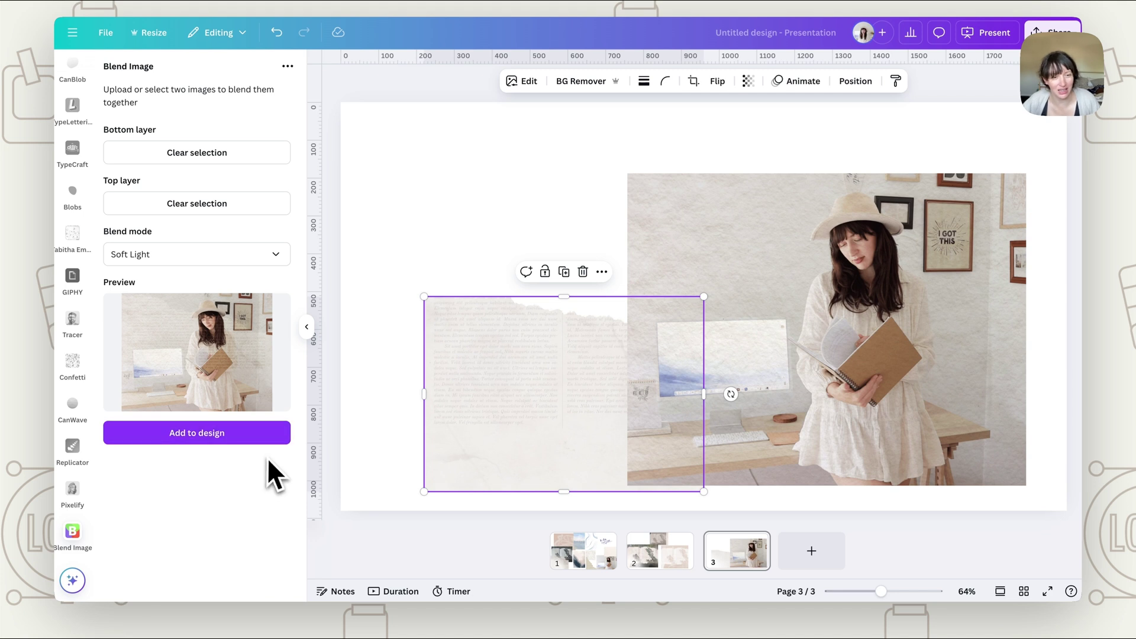
{"action": "left_click", "coordinate": [457, 424]}
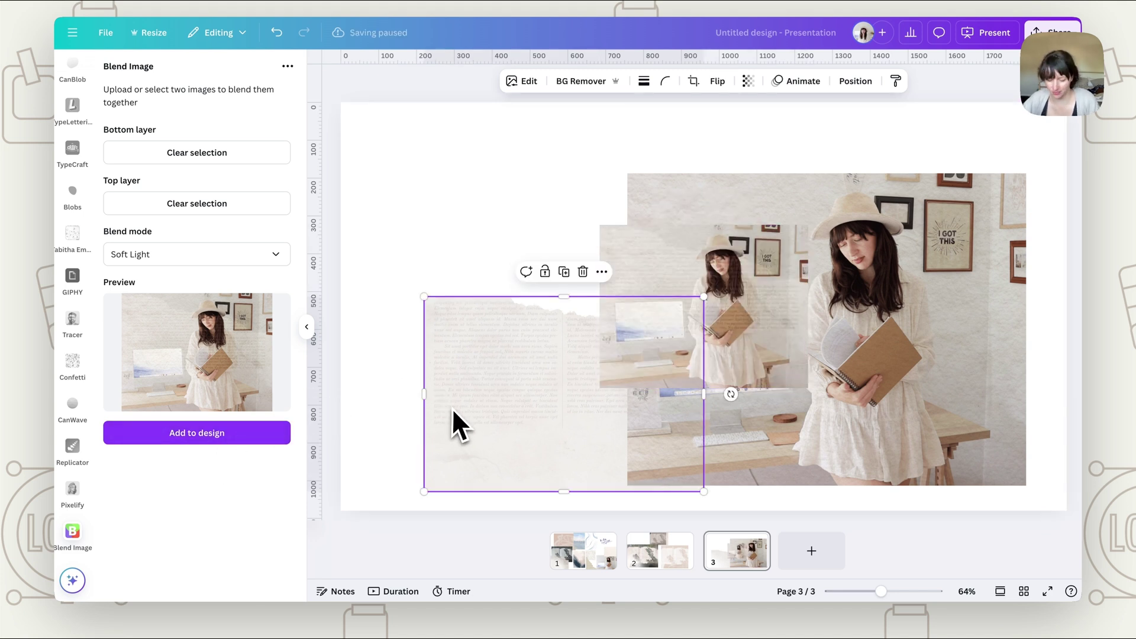
{"action": "key", "text": "Delete"}
{"action": "left_click_drag", "start_coordinate": [734, 382], "coordinate": [858, 471]}
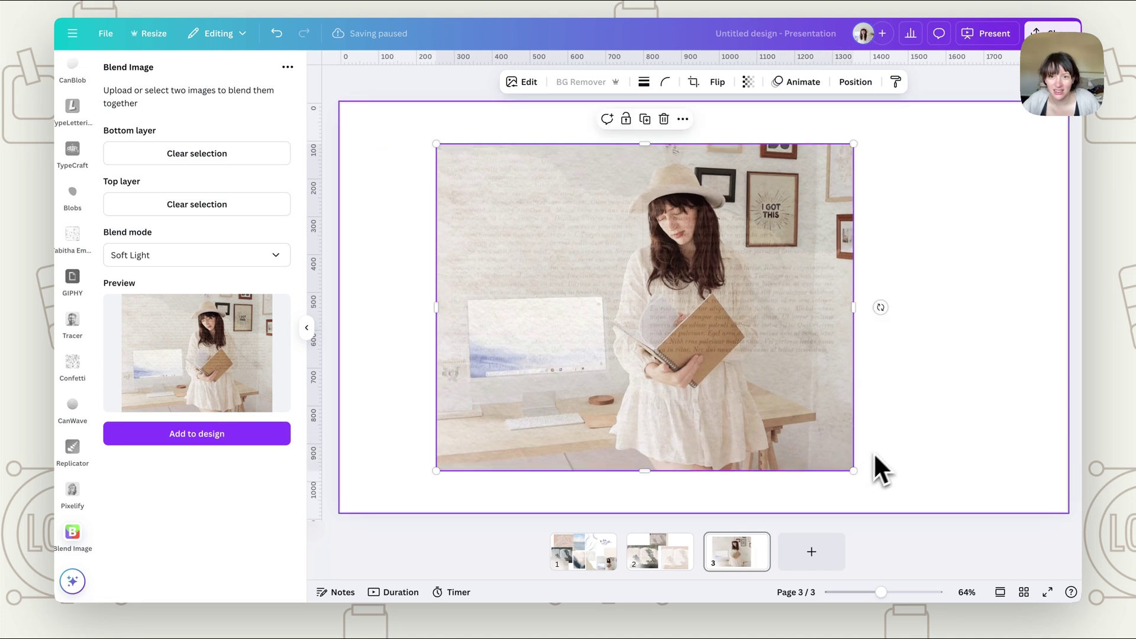
{"action": "left_click", "coordinate": [901, 419]}
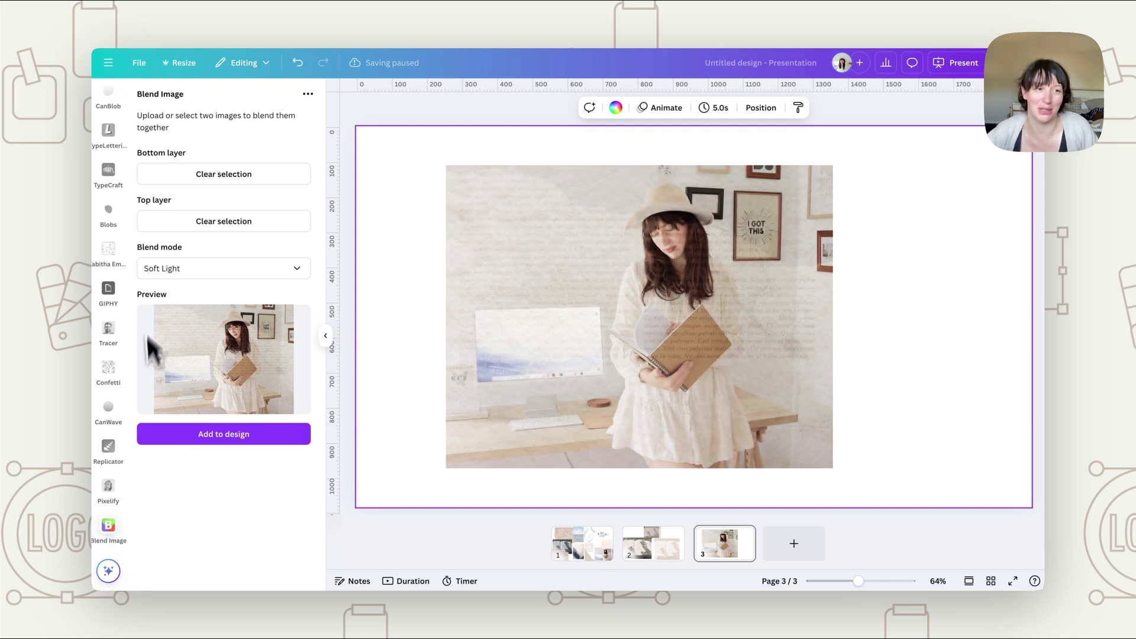
On page 1, resize the hello everyone handwriting to a small size in the top-right corner
{"action": "left_click", "coordinate": [584, 543]}
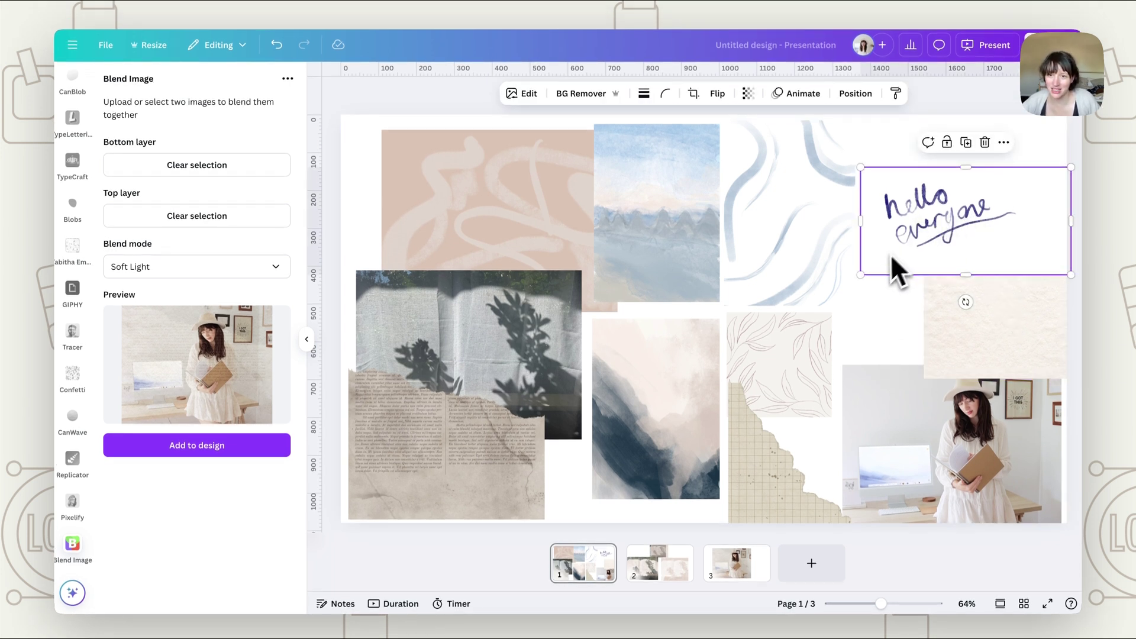
{"action": "left_click_drag", "start_coordinate": [861, 272], "coordinate": [500, 457]}
{"action": "left_click_drag", "start_coordinate": [642, 314], "coordinate": [712, 210]}
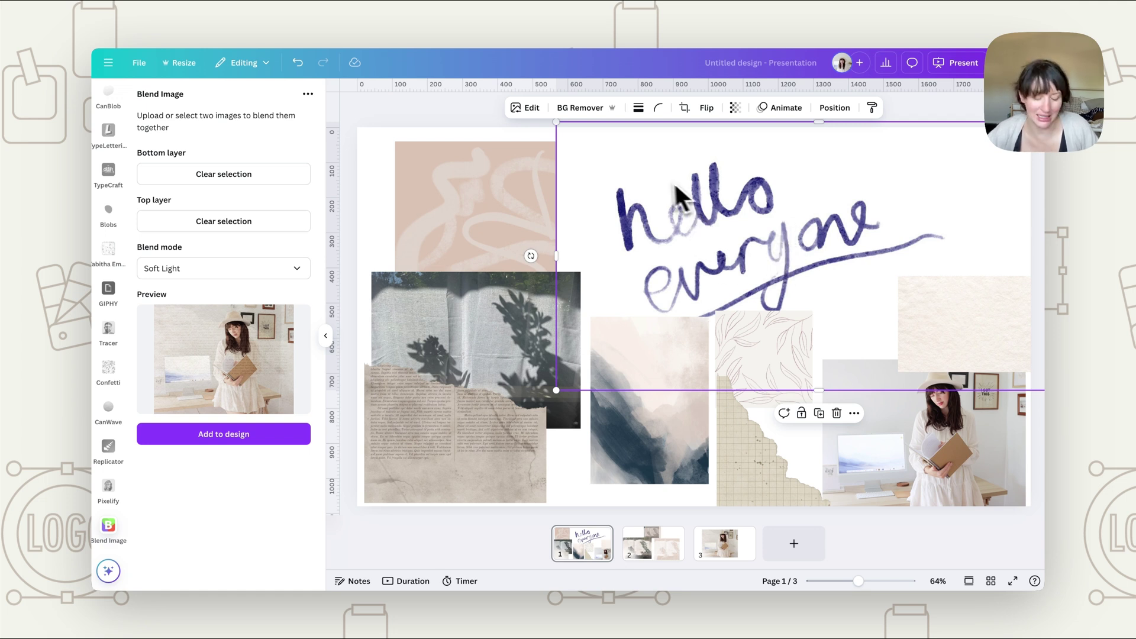
{"action": "left_click_drag", "start_coordinate": [556, 121], "coordinate": [736, 223]}
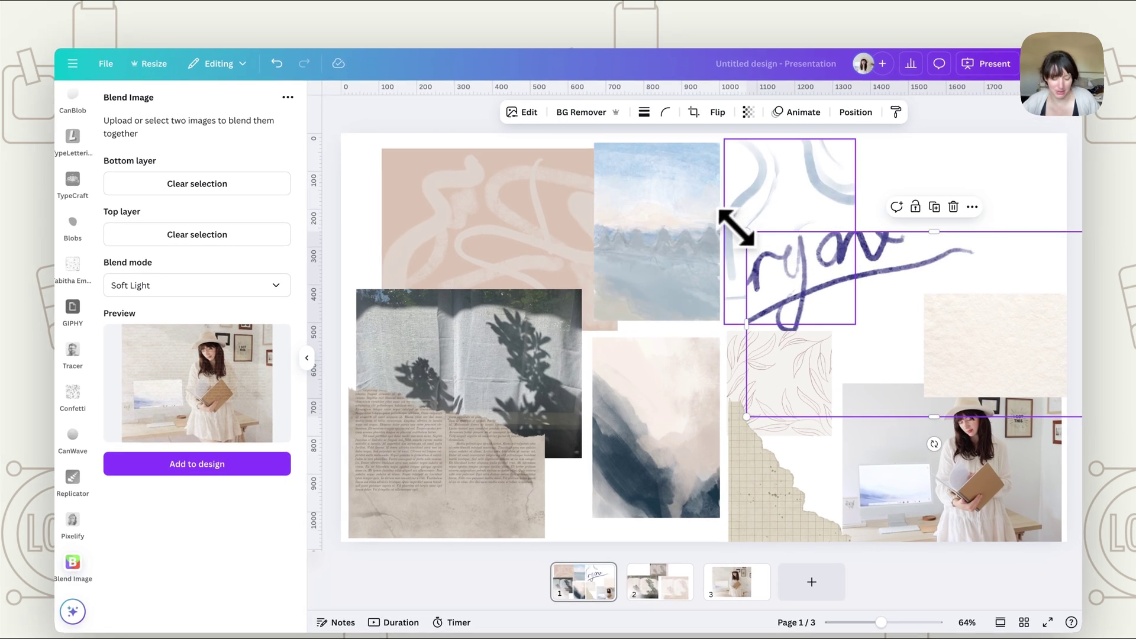
{"action": "key", "text": "ctrl+z"}
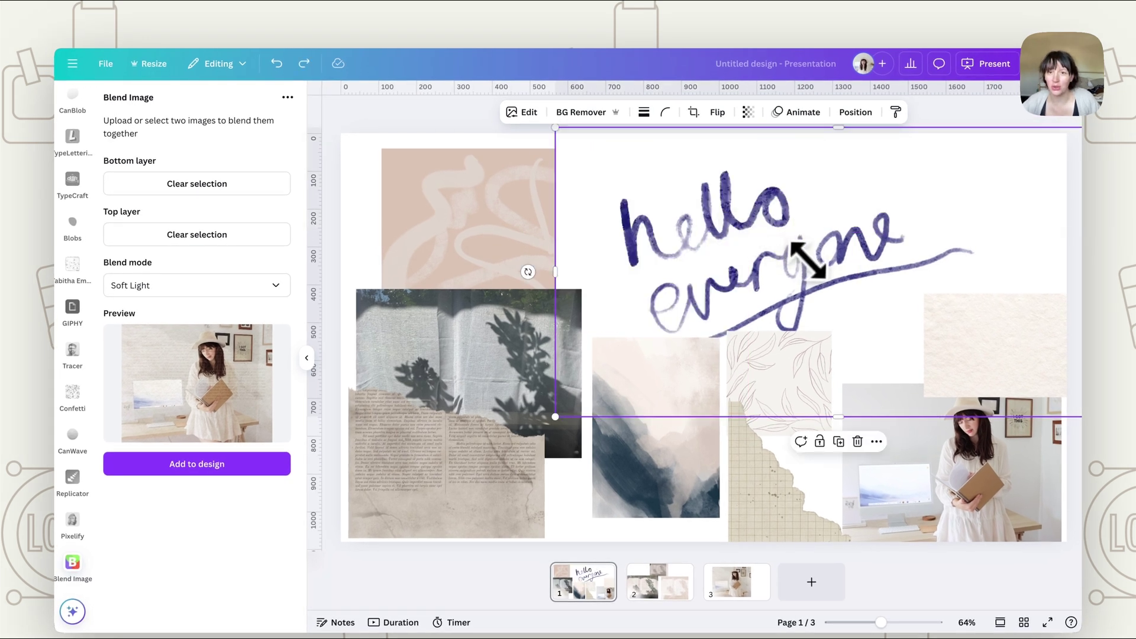
{"action": "left_click_drag", "start_coordinate": [806, 258], "coordinate": [900, 255]}
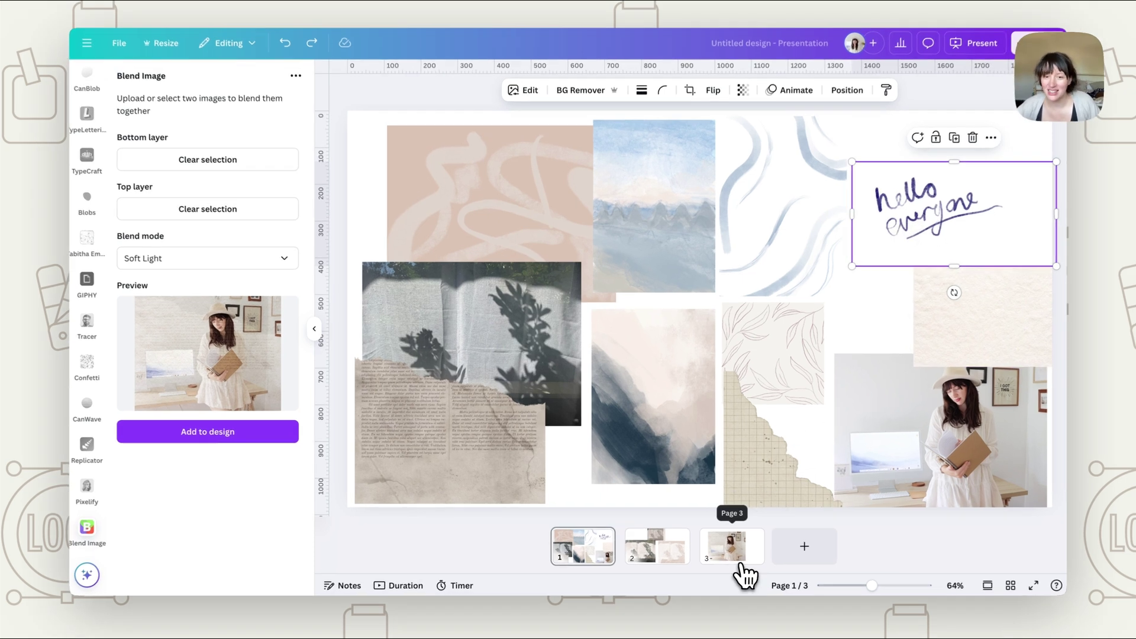
Paste the hello everyone handwriting onto page 2 and centre it over the shadow photo
{"action": "left_click", "coordinate": [734, 555]}
{"action": "key", "text": "ctrl+v"}
{"action": "scroll", "coordinate": [751, 296], "scroll_direction": "up", "scroll_amount": 3}
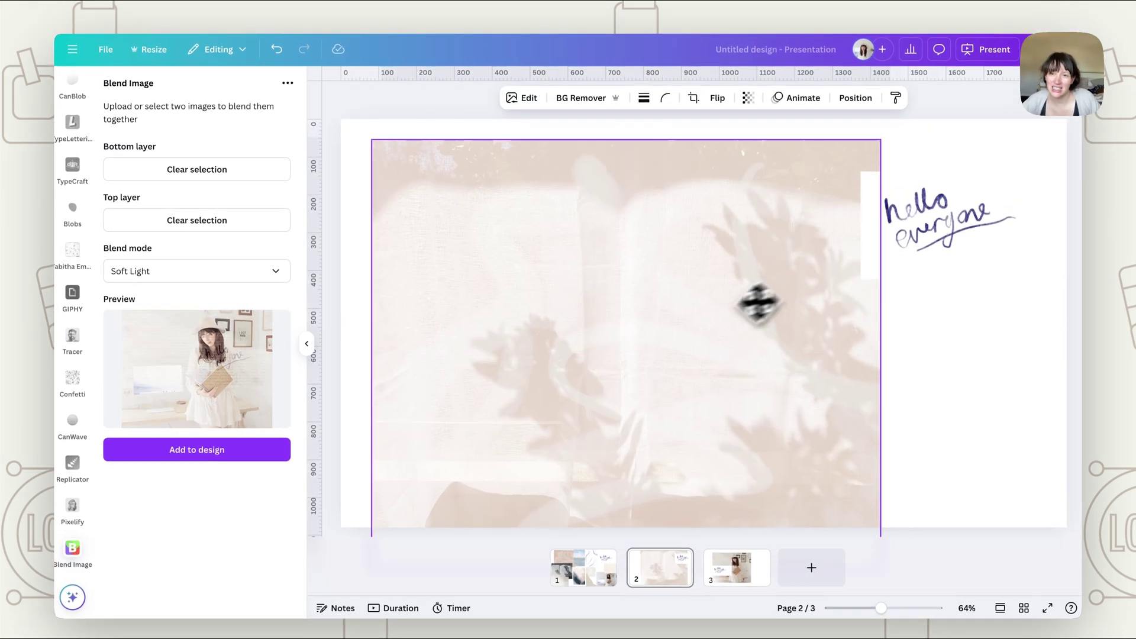
{"action": "left_click_drag", "start_coordinate": [969, 233], "coordinate": [753, 325]}
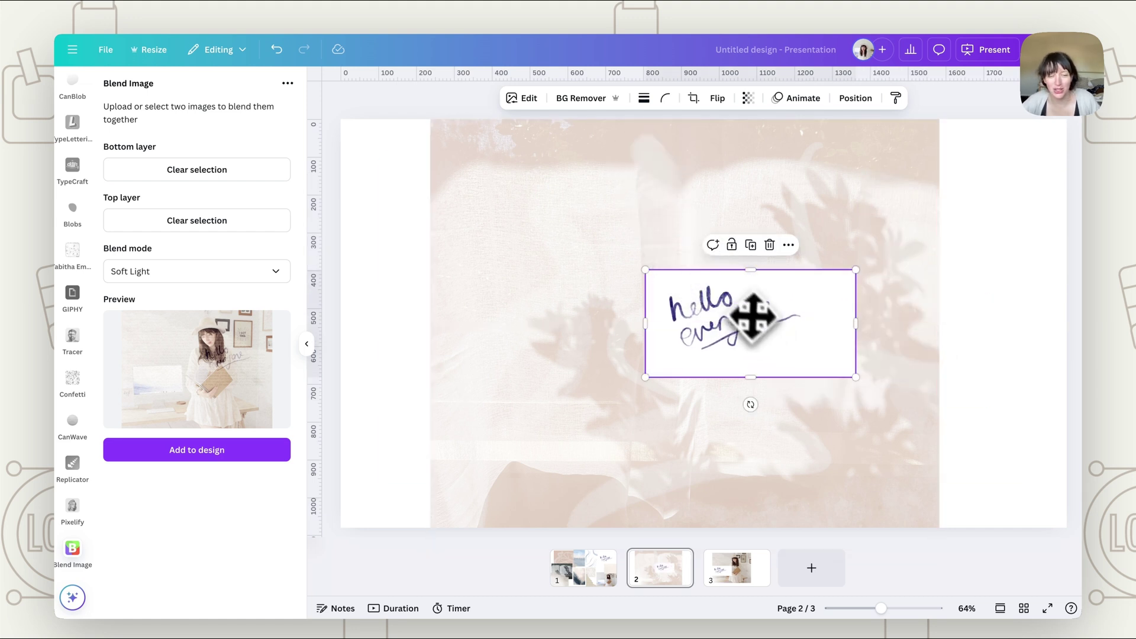
Set the shadow photo as bottom blend layer and the handwriting as top layer
{"action": "left_click", "coordinate": [278, 170]}
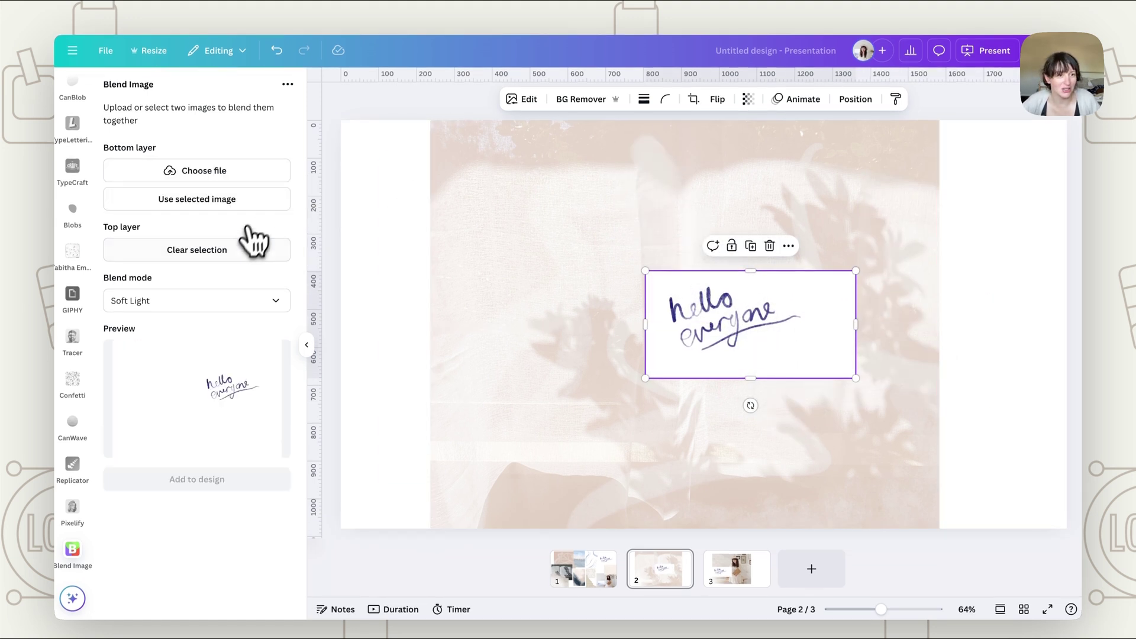
{"action": "left_click", "coordinate": [234, 250]}
{"action": "left_click", "coordinate": [592, 314]}
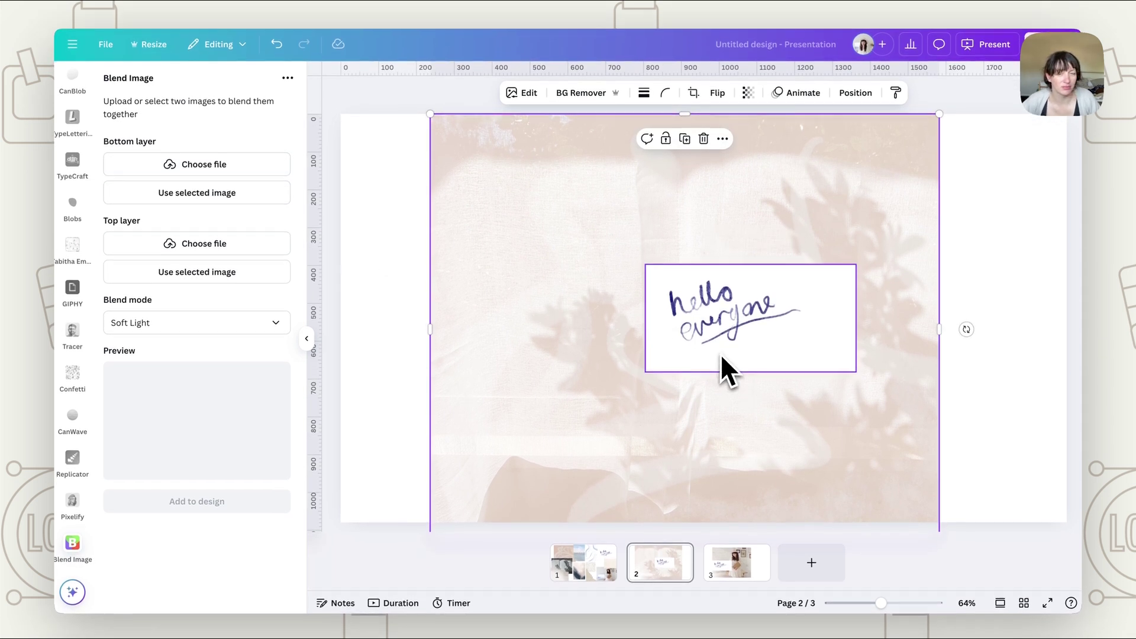
{"action": "left_click", "coordinate": [766, 338]}
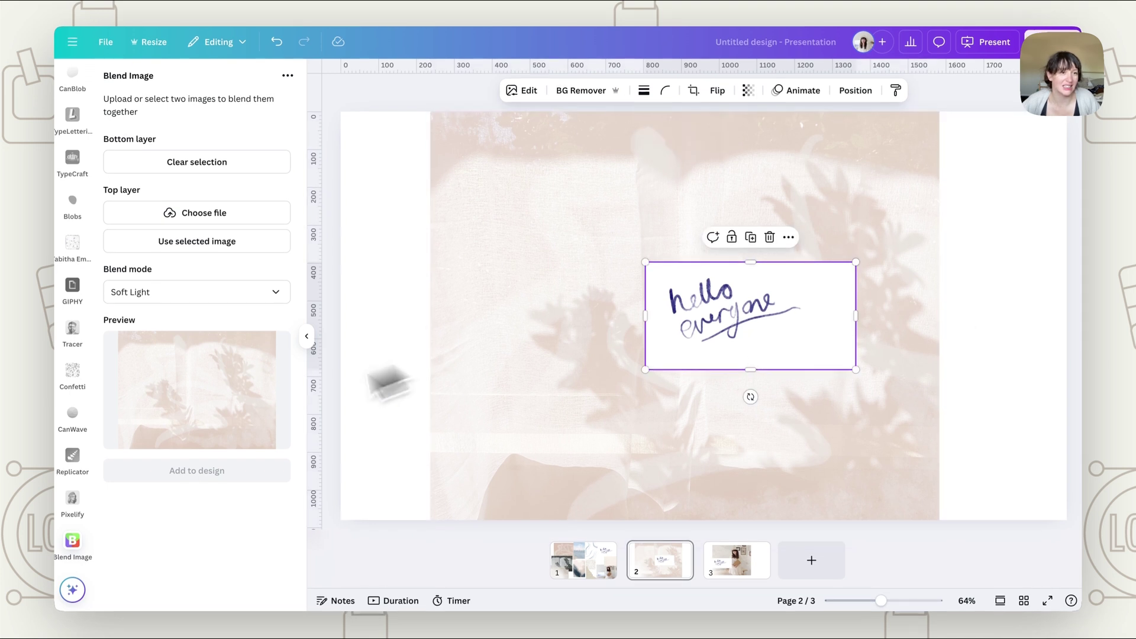
{"action": "left_click", "coordinate": [199, 243]}
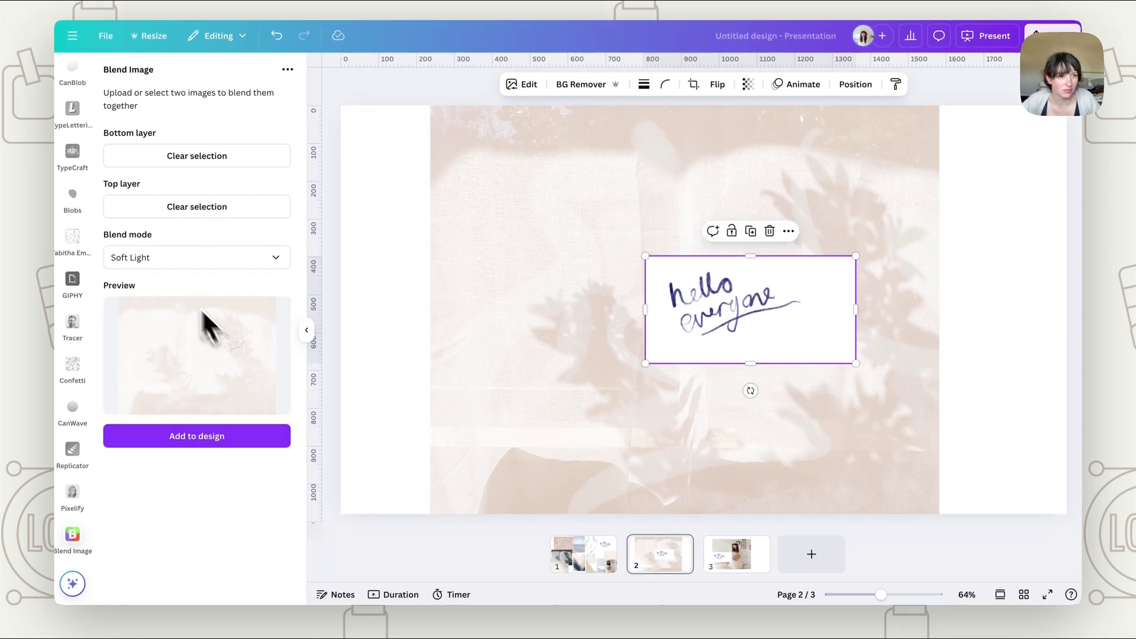
{"action": "left_click", "coordinate": [245, 445]}
{"action": "left_click_drag", "start_coordinate": [595, 391], "coordinate": [519, 340]}
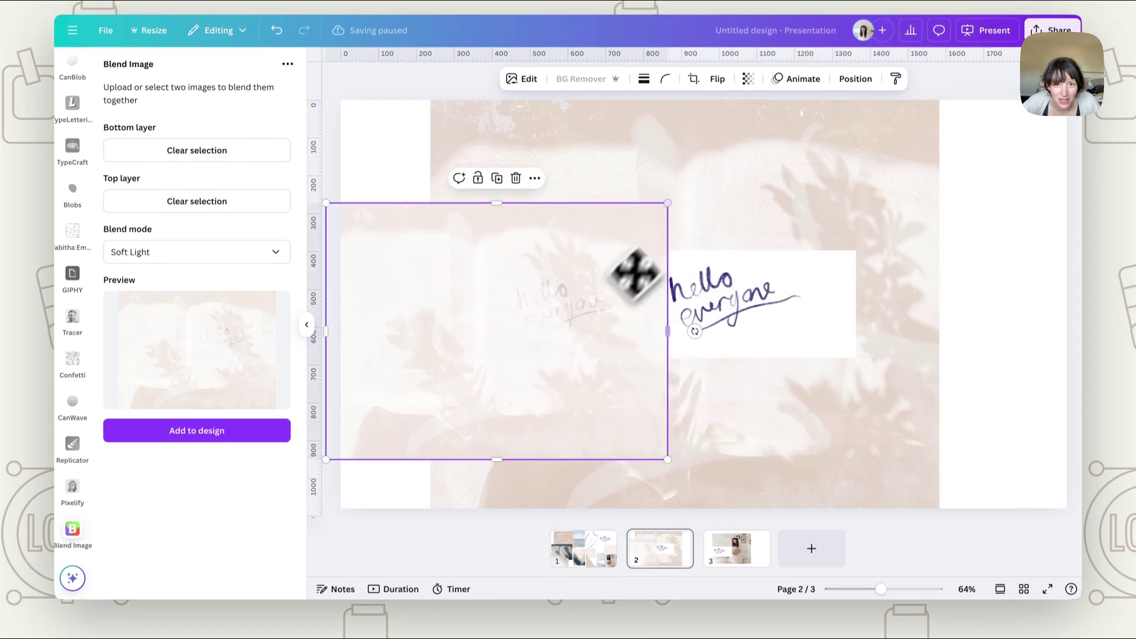
{"action": "left_click_drag", "start_coordinate": [668, 203], "coordinate": [763, 129]}
{"action": "left_click_drag", "start_coordinate": [643, 292], "coordinate": [701, 326]}
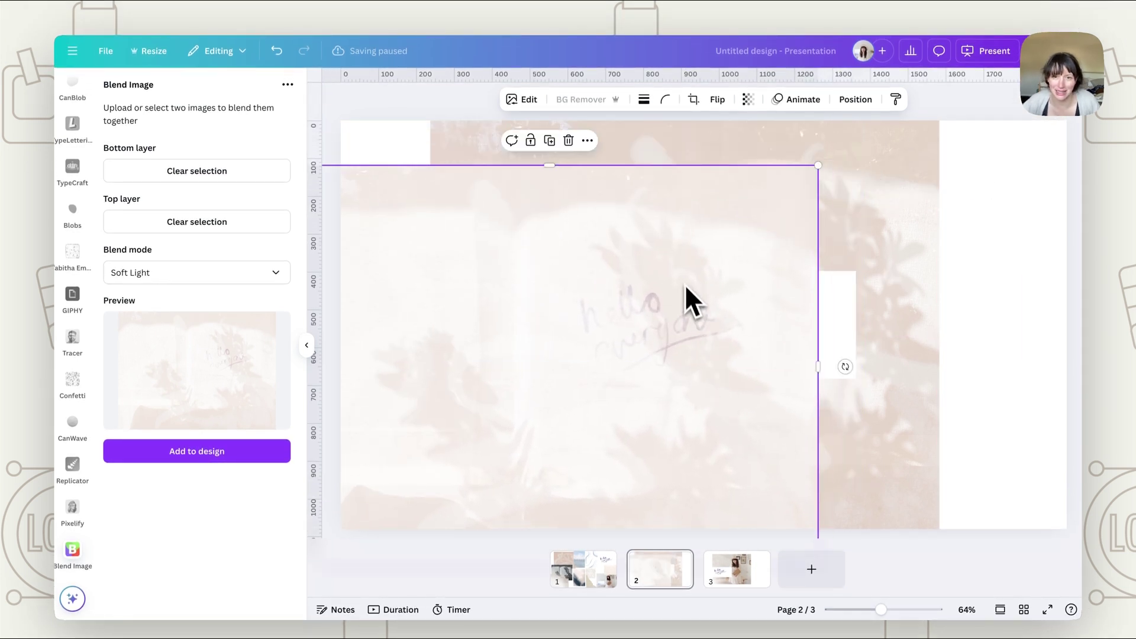
{"action": "key", "text": "Delete"}
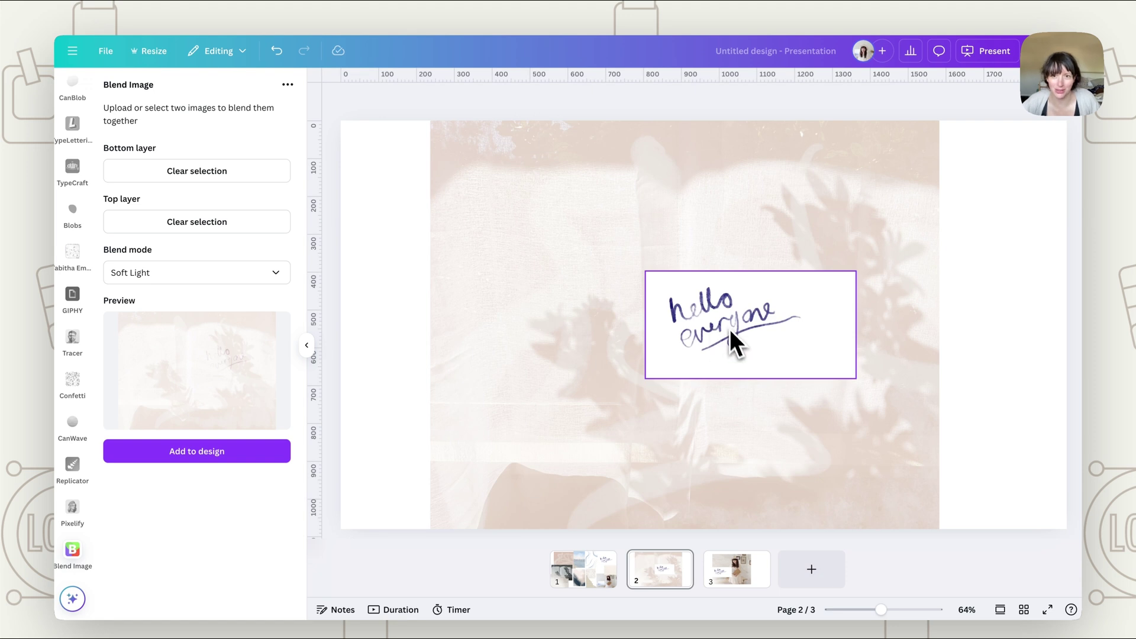
{"action": "left_click_drag", "start_coordinate": [733, 337], "coordinate": [695, 328]}
Add a Multiply blend of the shadow photo and handwriting, enlarged to fill page 2
{"action": "left_click", "coordinate": [261, 267]}
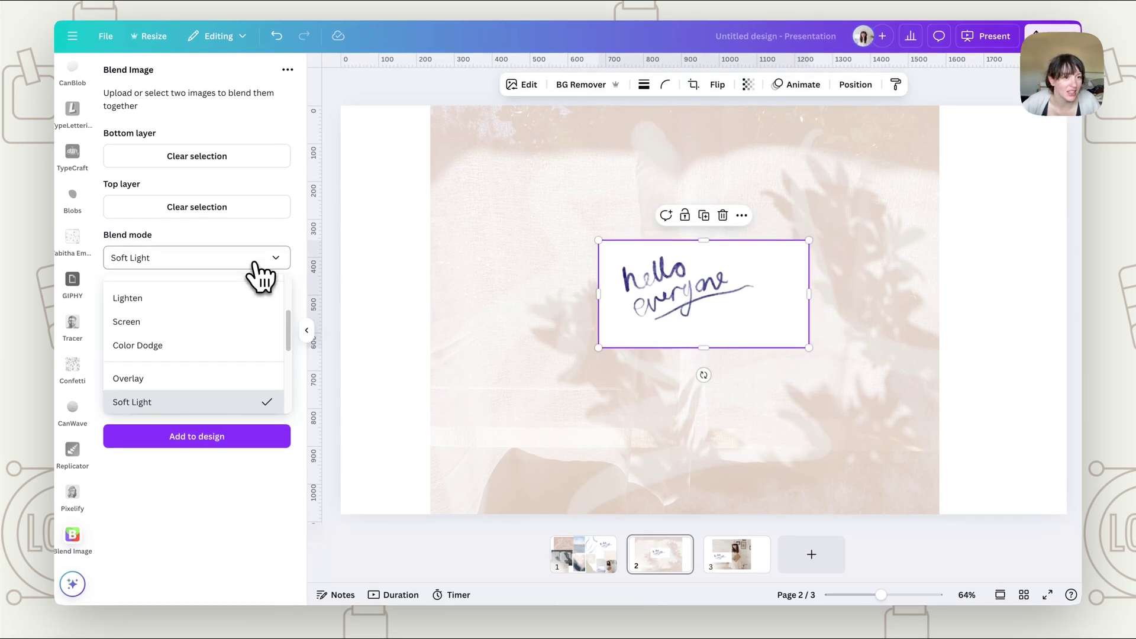
{"action": "scroll", "coordinate": [178, 320], "scroll_direction": "up", "scroll_amount": 5}
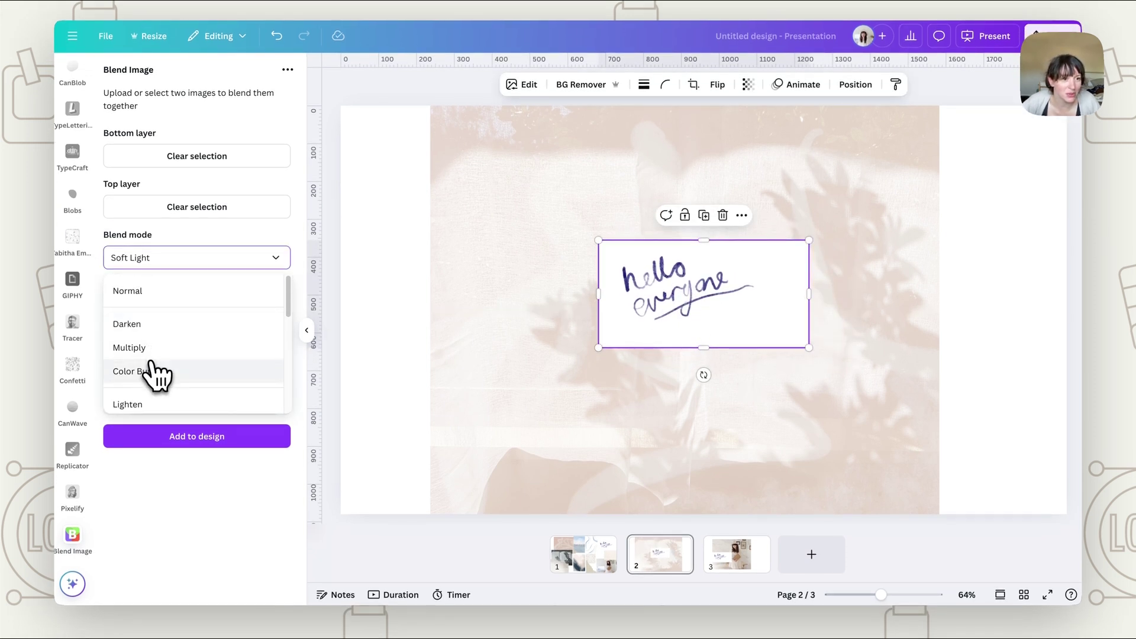
{"action": "left_click", "coordinate": [151, 354]}
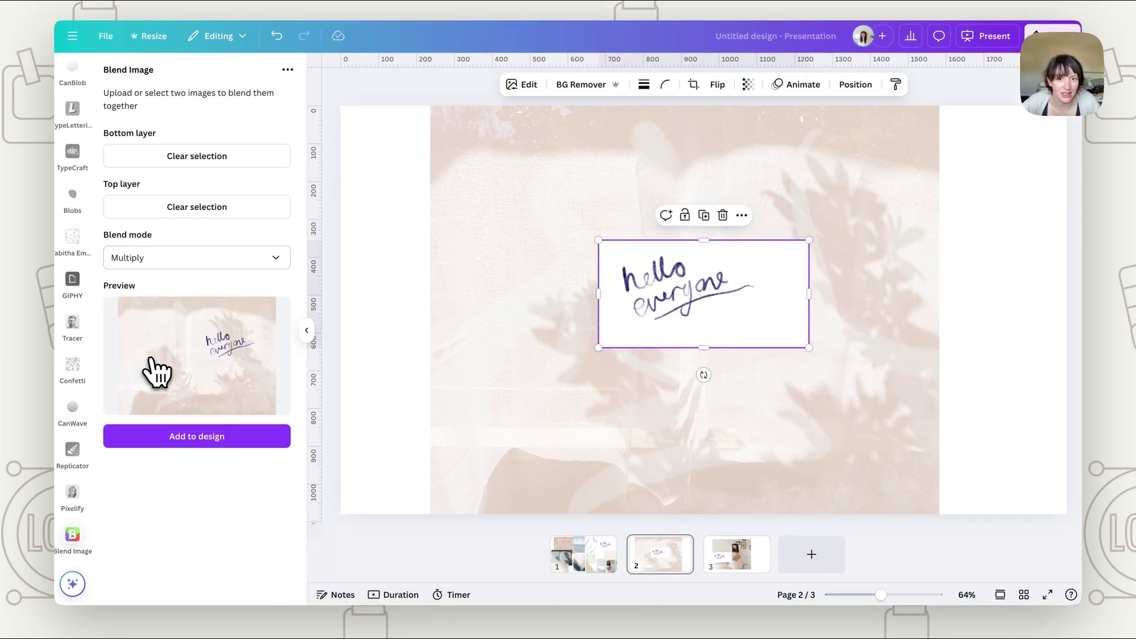
{"action": "left_click", "coordinate": [237, 439]}
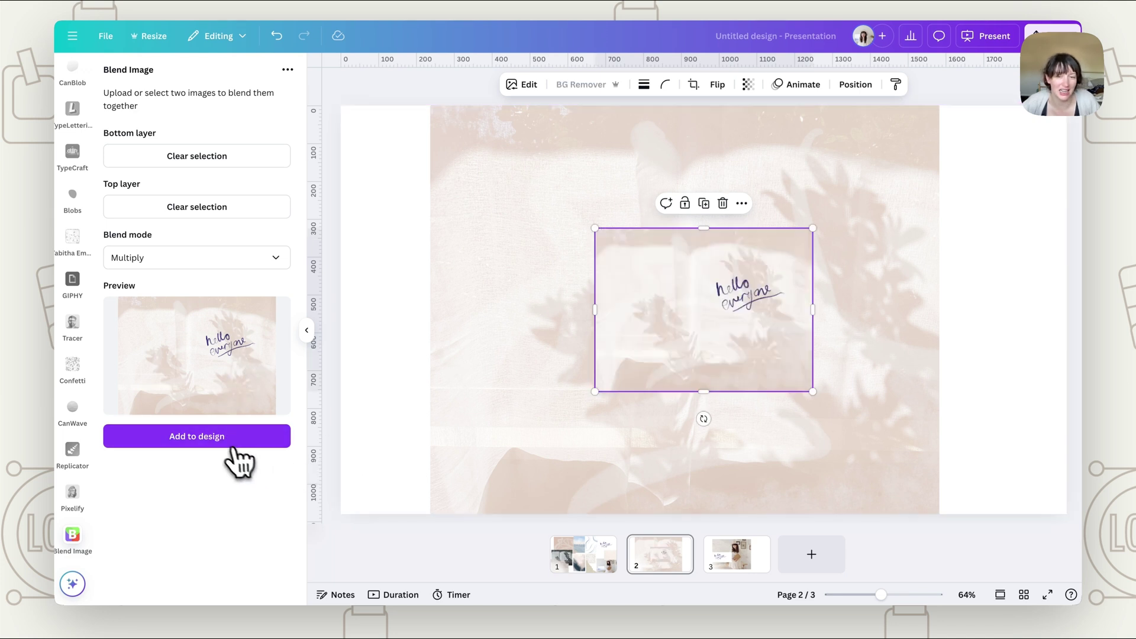
{"action": "left_click_drag", "start_coordinate": [646, 351], "coordinate": [471, 240]}
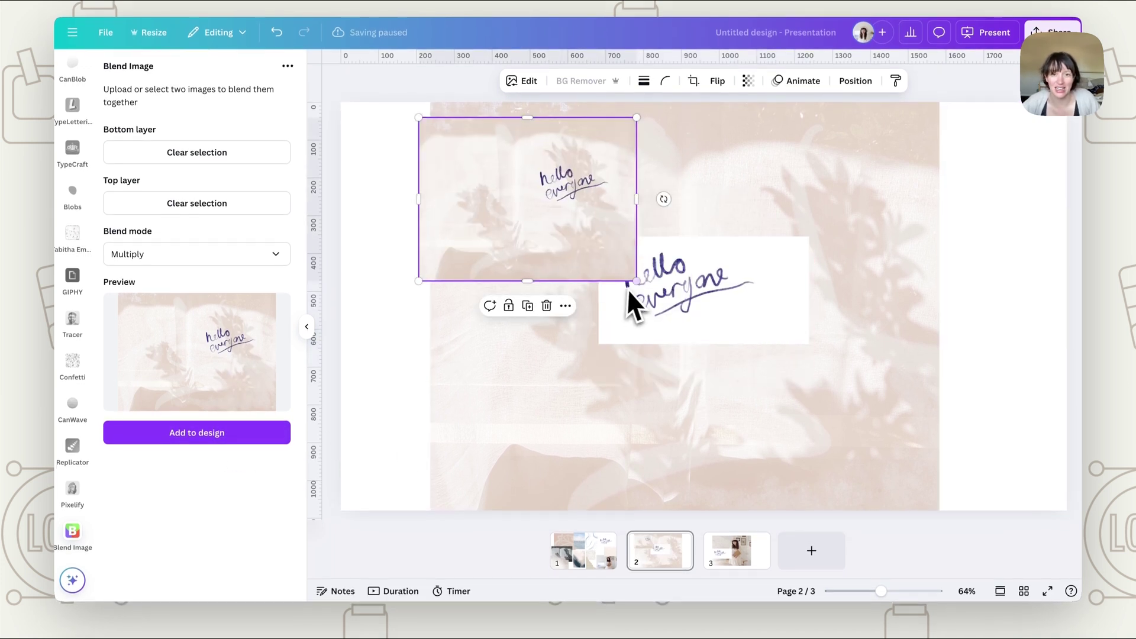
{"action": "left_click_drag", "start_coordinate": [636, 280], "coordinate": [1026, 586]}
{"action": "left_click_drag", "start_coordinate": [907, 413], "coordinate": [854, 378]}
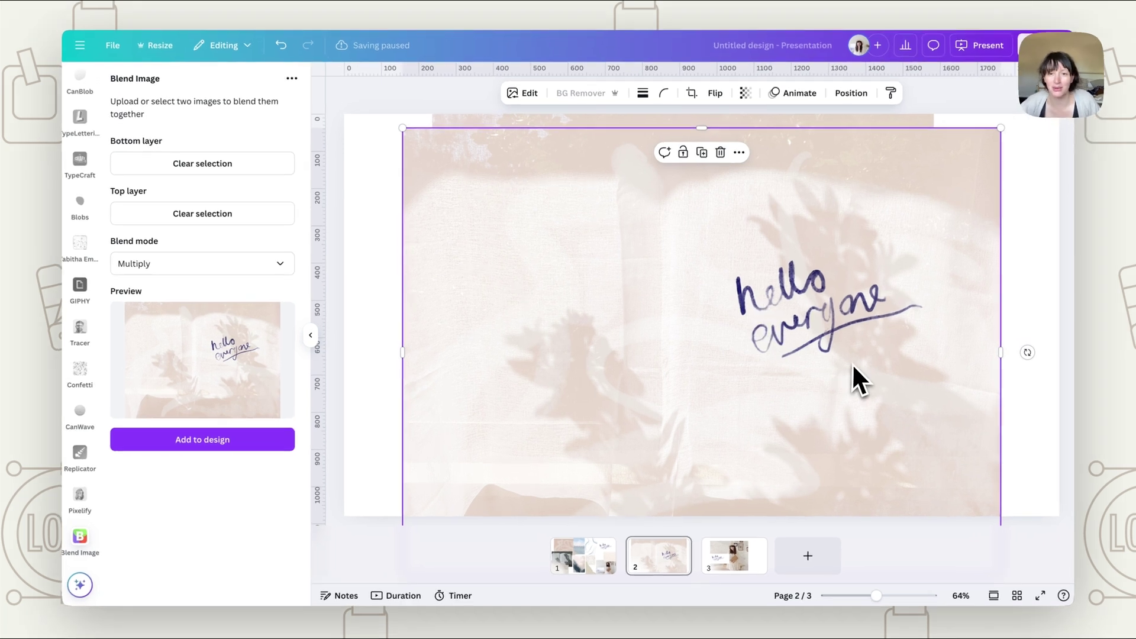
{"action": "left_click_drag", "start_coordinate": [840, 358], "coordinate": [800, 353]}
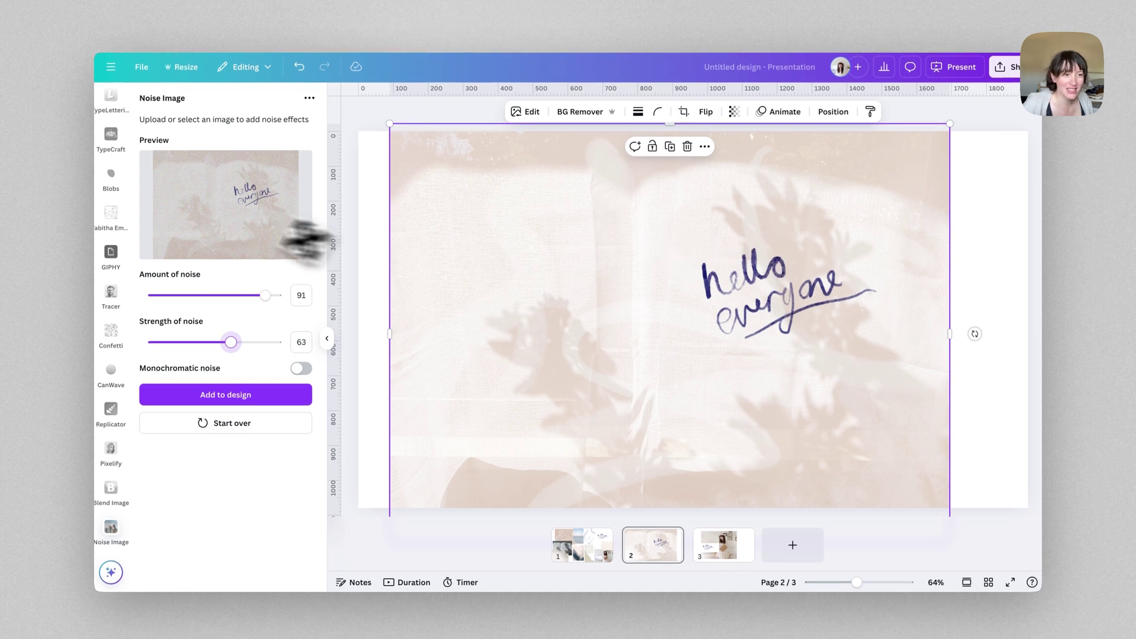
Set noise amount 55 and strength 70, then enlarge the grainy image over the slide
{"action": "left_click_drag", "start_coordinate": [265, 294], "coordinate": [221, 297]}
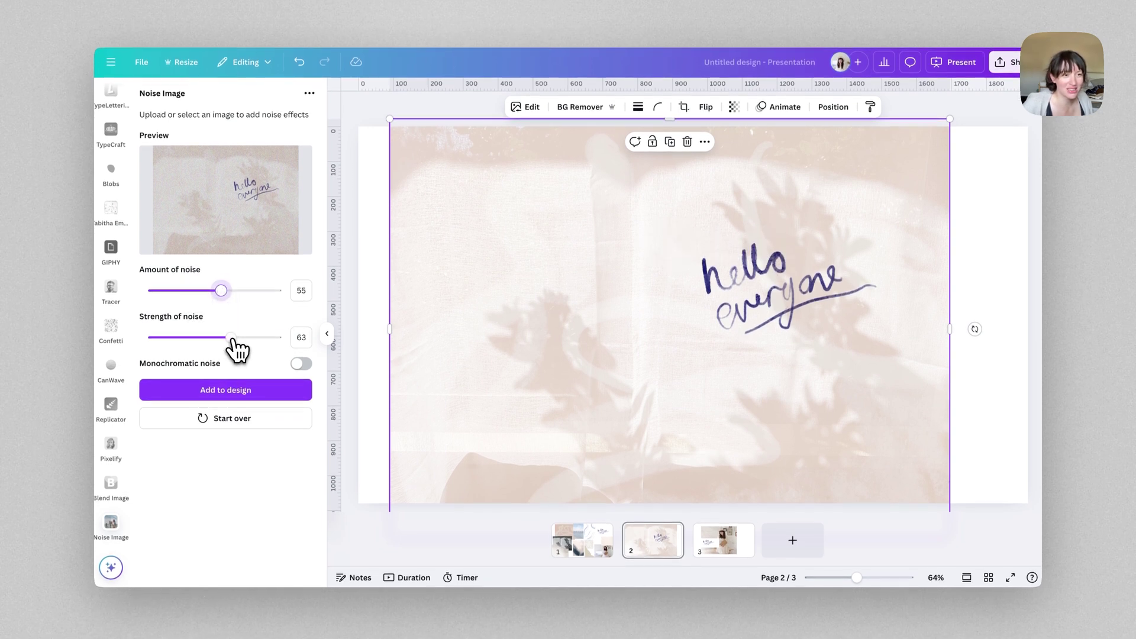
{"action": "left_click_drag", "start_coordinate": [233, 340], "coordinate": [240, 338]}
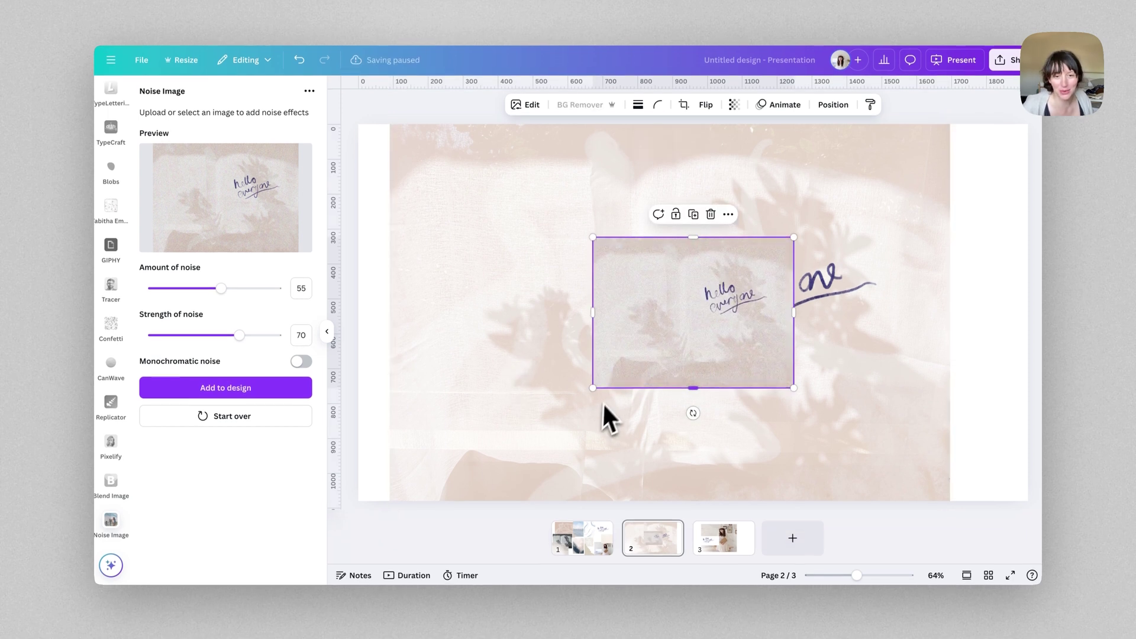
{"action": "left_click_drag", "start_coordinate": [593, 388], "coordinate": [307, 602]}
{"action": "left_click_drag", "start_coordinate": [593, 498], "coordinate": [703, 378]}
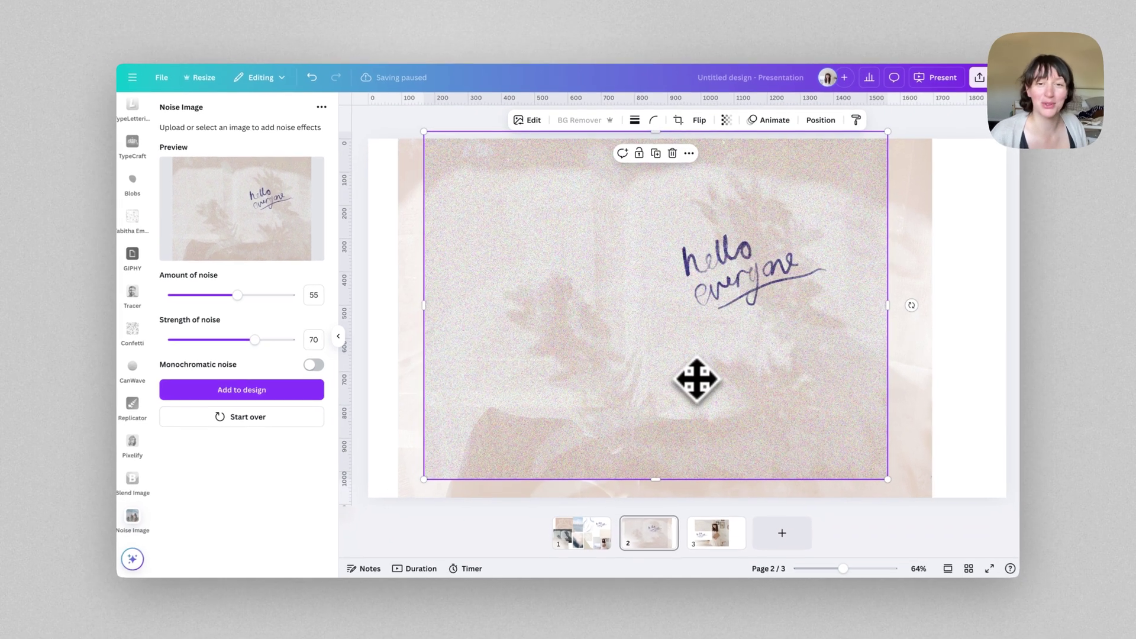